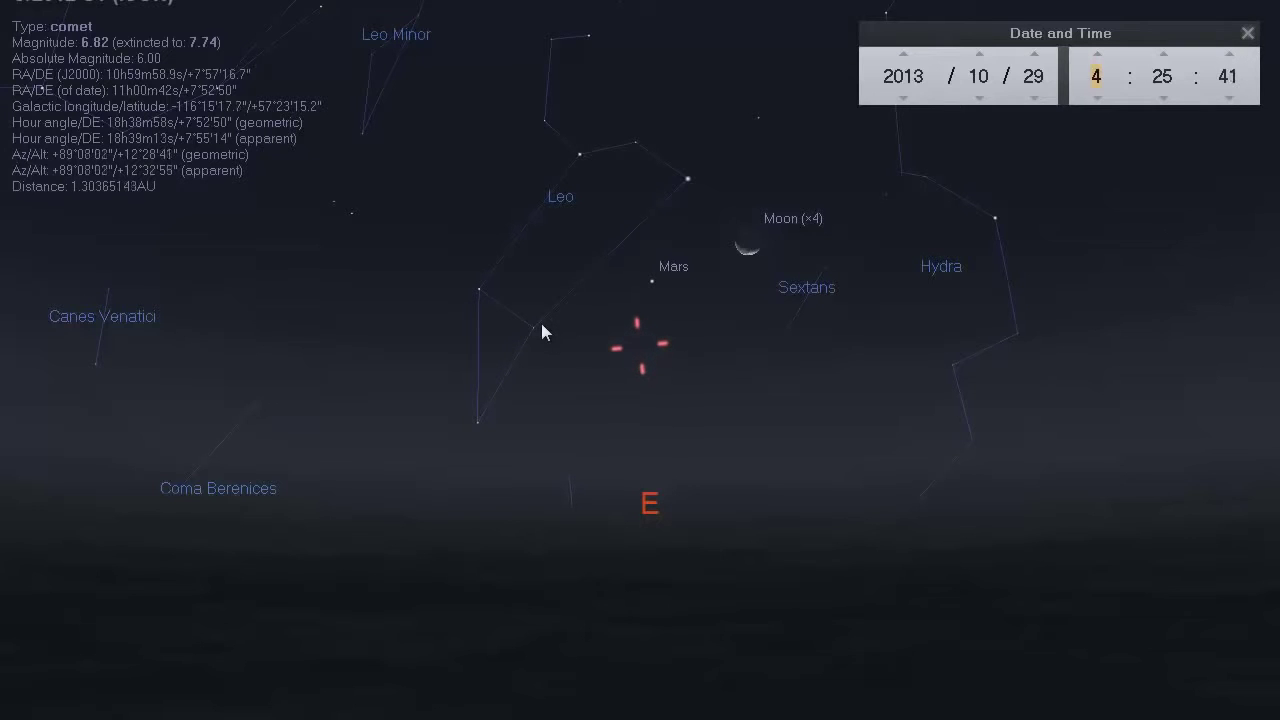
Move the Date and Time window clear of the constellations, and step the hour to 3 and back to 4
{"action": "mouse_move", "coordinate": [609, 234]}
{"action": "left_mouse_down"}
{"action": "mouse_move", "coordinate": [608, 291]}
{"action": "mouse_move", "coordinate": [570, 302]}
{"action": "left_mouse_up"}
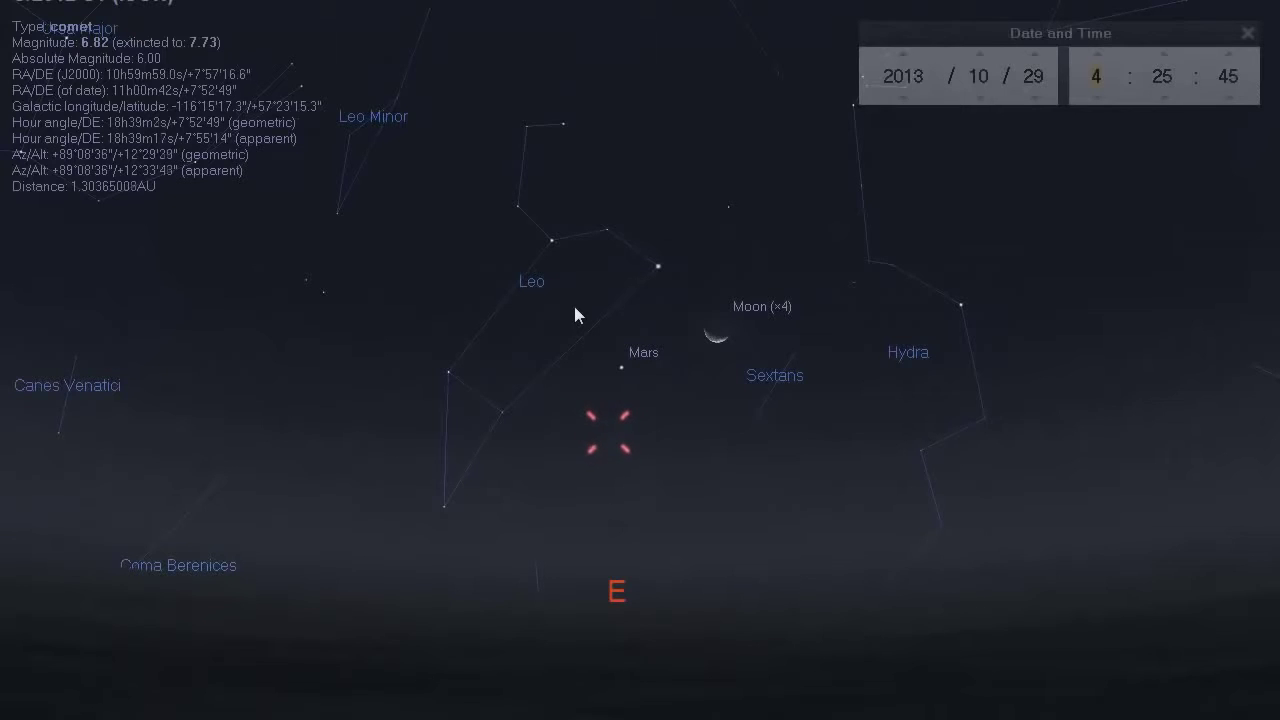
{"action": "left_click_drag", "start_coordinate": [996, 38], "coordinate": [990, 0]}
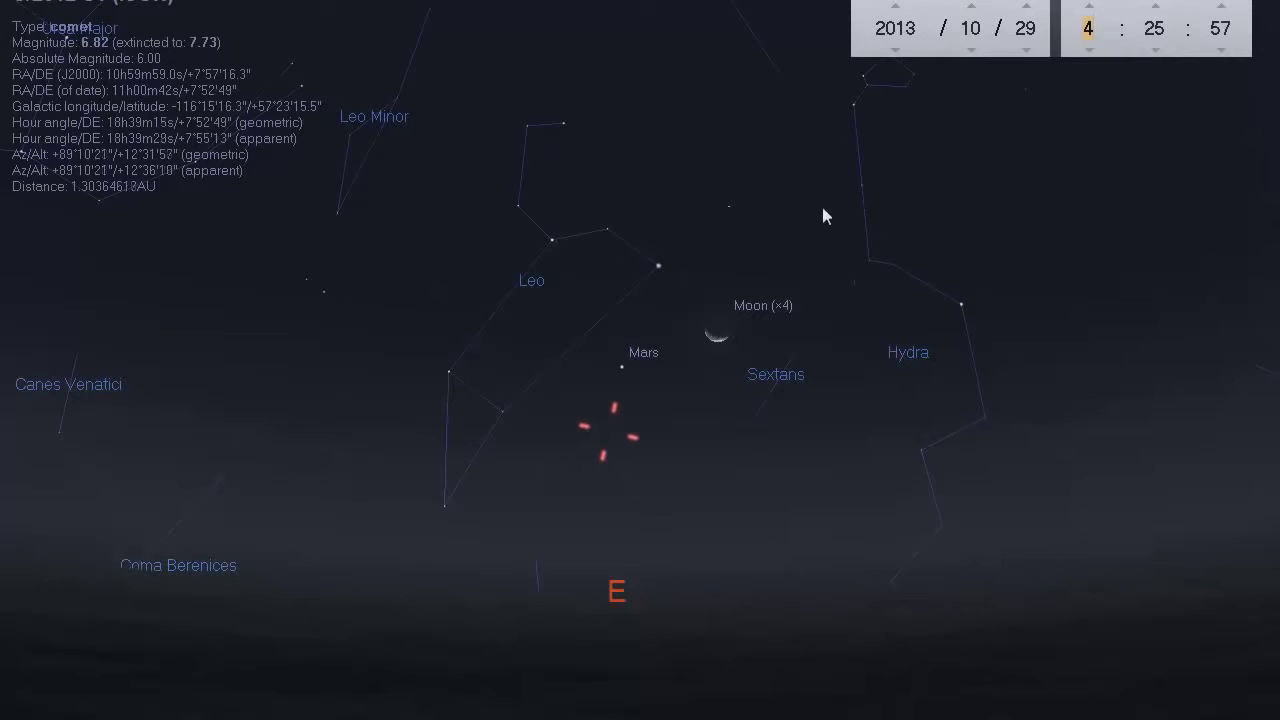
{"action": "left_click", "coordinate": [1089, 50]}
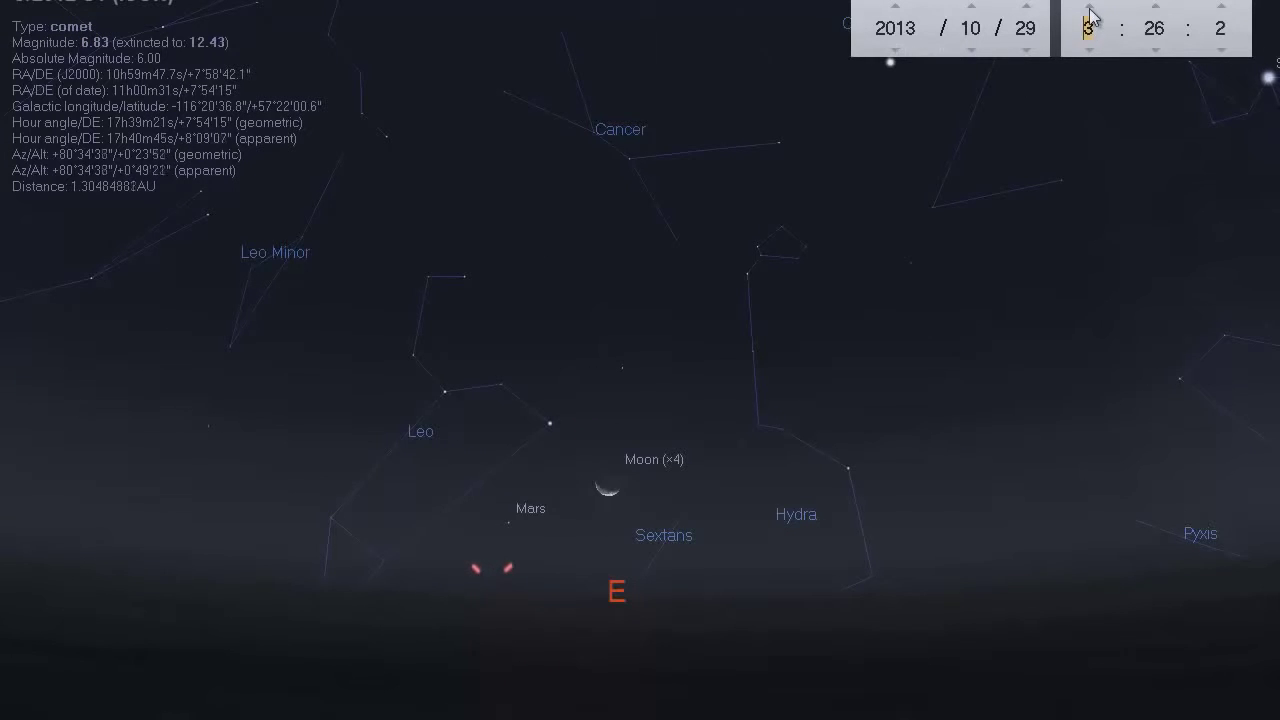
{"action": "left_click", "coordinate": [1089, 8]}
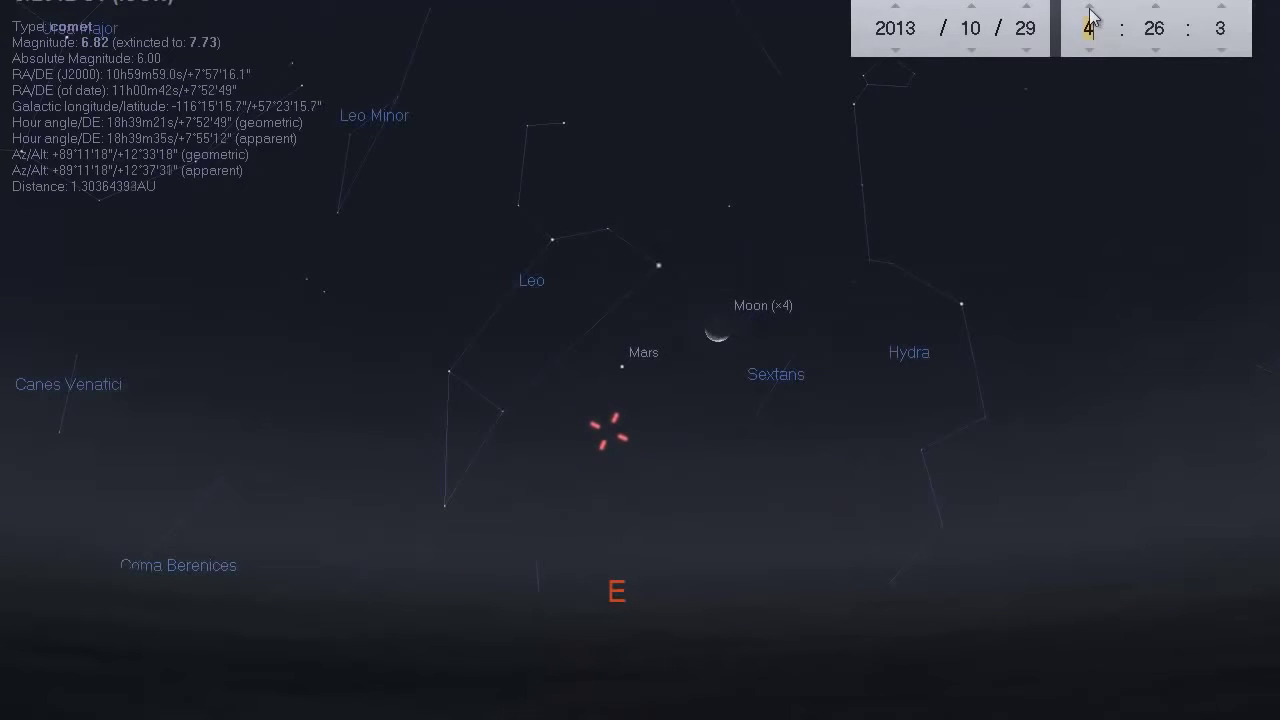
Advance the simulated time on 2013/10/29 to 5:00 to follow the comet's motion across the eastern sky
{"action": "left_click", "coordinate": [1157, 8]}
{"action": "left_click", "coordinate": [1157, 8]}
{"action": "left_click", "coordinate": [1157, 8]}
{"action": "left_click", "coordinate": [1157, 8]}
{"action": "left_click", "coordinate": [1157, 8]}
{"action": "left_click", "coordinate": [1157, 8]}
{"action": "left_click", "coordinate": [1157, 8]}
{"action": "left_click", "coordinate": [1157, 8]}
{"action": "left_click", "coordinate": [1157, 8]}
{"action": "left_click", "coordinate": [1157, 8]}
{"action": "left_click", "coordinate": [1157, 8]}
{"action": "left_click", "coordinate": [1157, 8]}
{"action": "left_click", "coordinate": [1157, 8]}
{"action": "left_click", "coordinate": [1157, 8]}
{"action": "left_click", "coordinate": [1157, 8]}
{"action": "left_click", "coordinate": [1157, 8]}
{"action": "left_click", "coordinate": [1157, 8]}
{"action": "left_click", "coordinate": [1157, 8]}
{"action": "left_click", "coordinate": [1157, 8]}
{"action": "left_click", "coordinate": [1157, 8]}
{"action": "left_click", "coordinate": [1157, 8]}
{"action": "left_click", "coordinate": [1157, 8]}
{"action": "left_click", "coordinate": [1157, 8]}
{"action": "left_click", "coordinate": [1157, 8]}
{"action": "left_click", "coordinate": [1157, 8]}
{"action": "left_click", "coordinate": [1157, 8]}
{"action": "left_click", "coordinate": [1157, 8]}
{"action": "left_click", "coordinate": [1156, 49]}
{"action": "left_click", "coordinate": [1156, 49]}
{"action": "left_click", "coordinate": [1090, 6]}
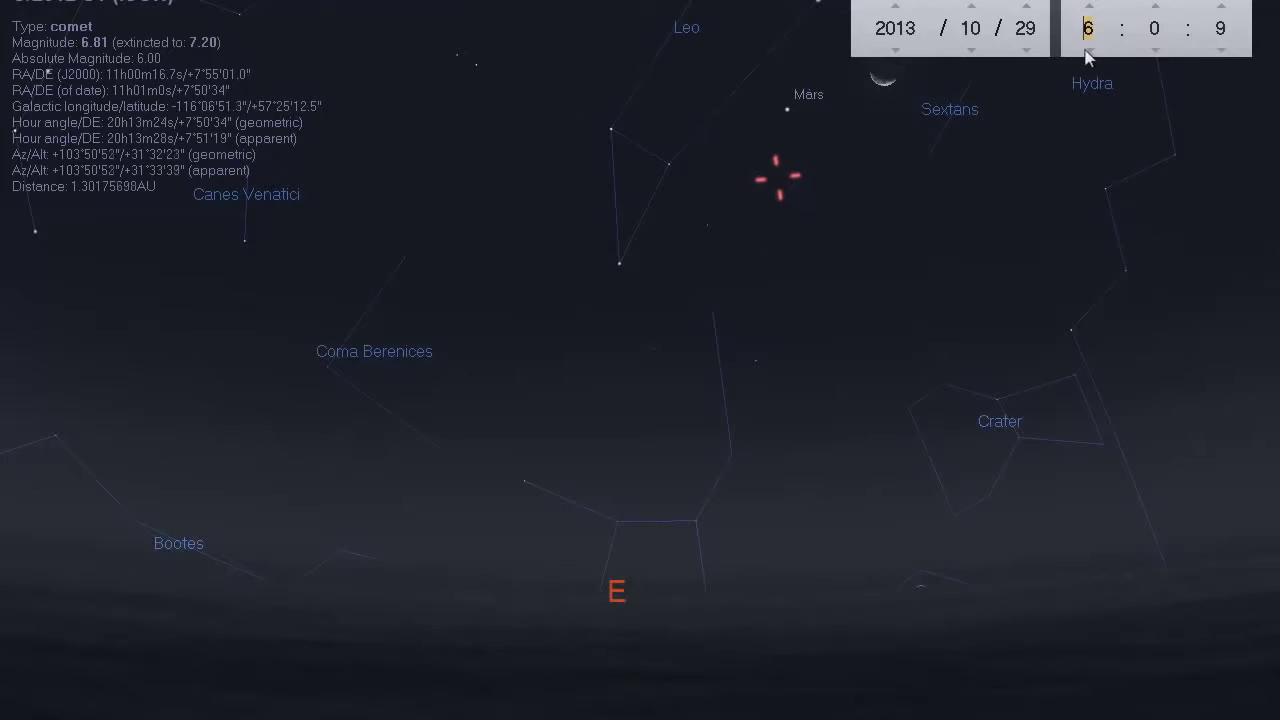
{"action": "left_click", "coordinate": [1086, 50]}
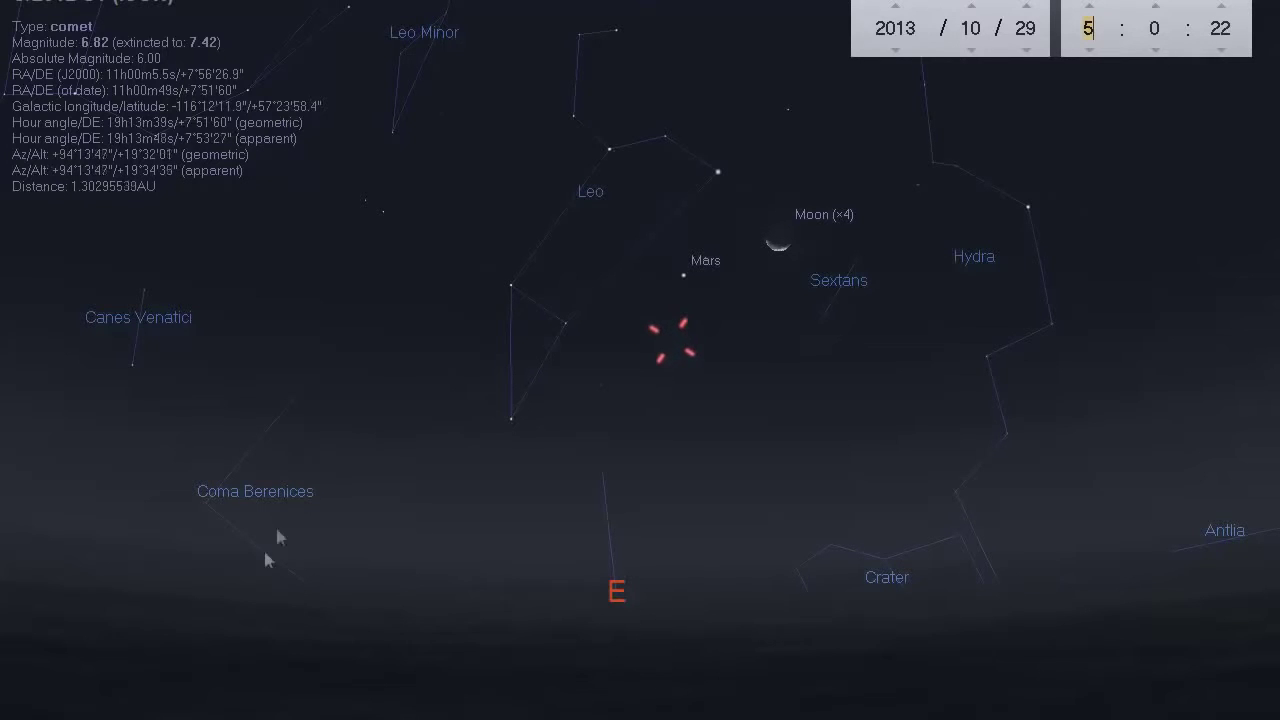
Open the configuration of the Solar System Editor plugin
{"action": "left_click_drag", "start_coordinate": [725, 390], "coordinate": [707, 381]}
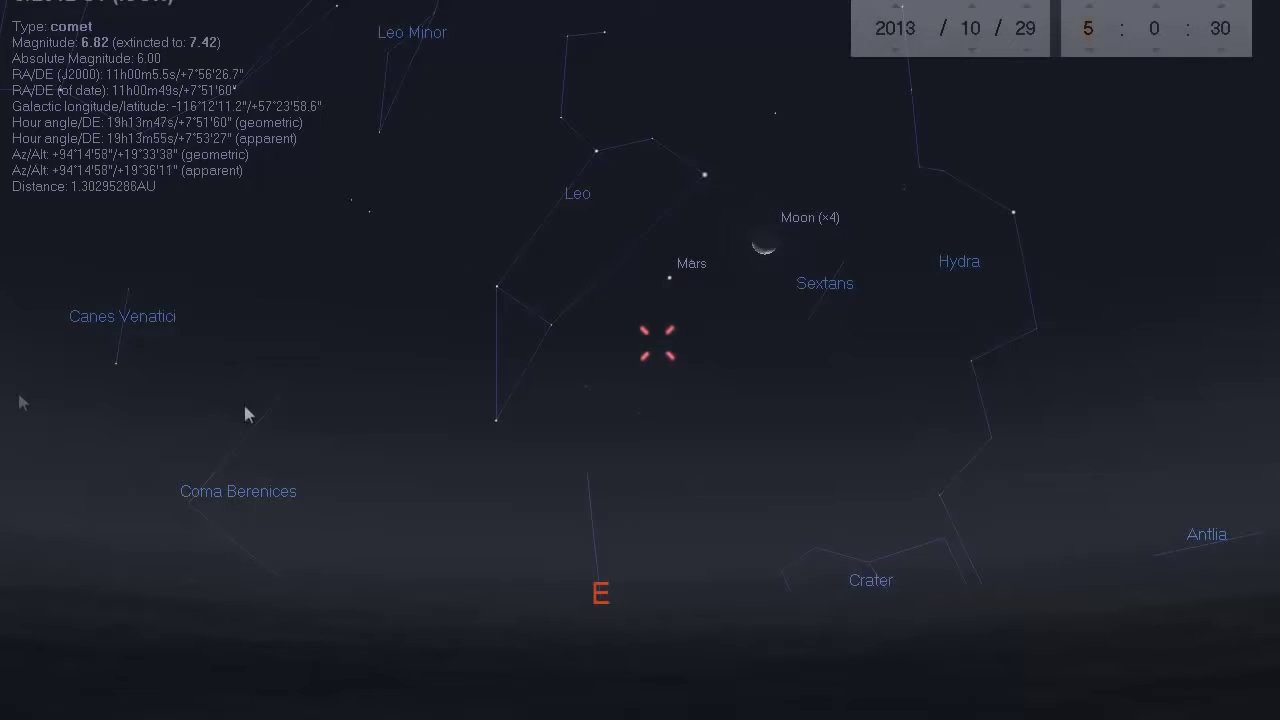
{"action": "mouse_move", "coordinate": [2, 378]}
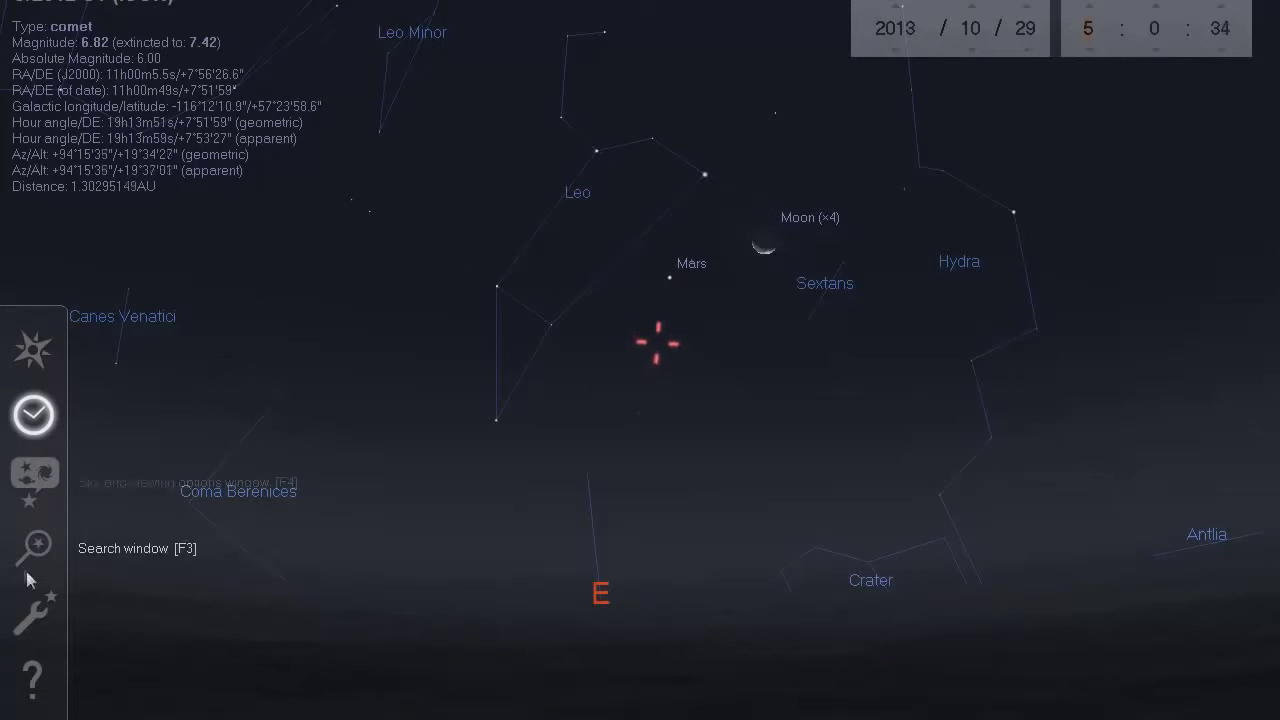
{"action": "left_click", "coordinate": [40, 612]}
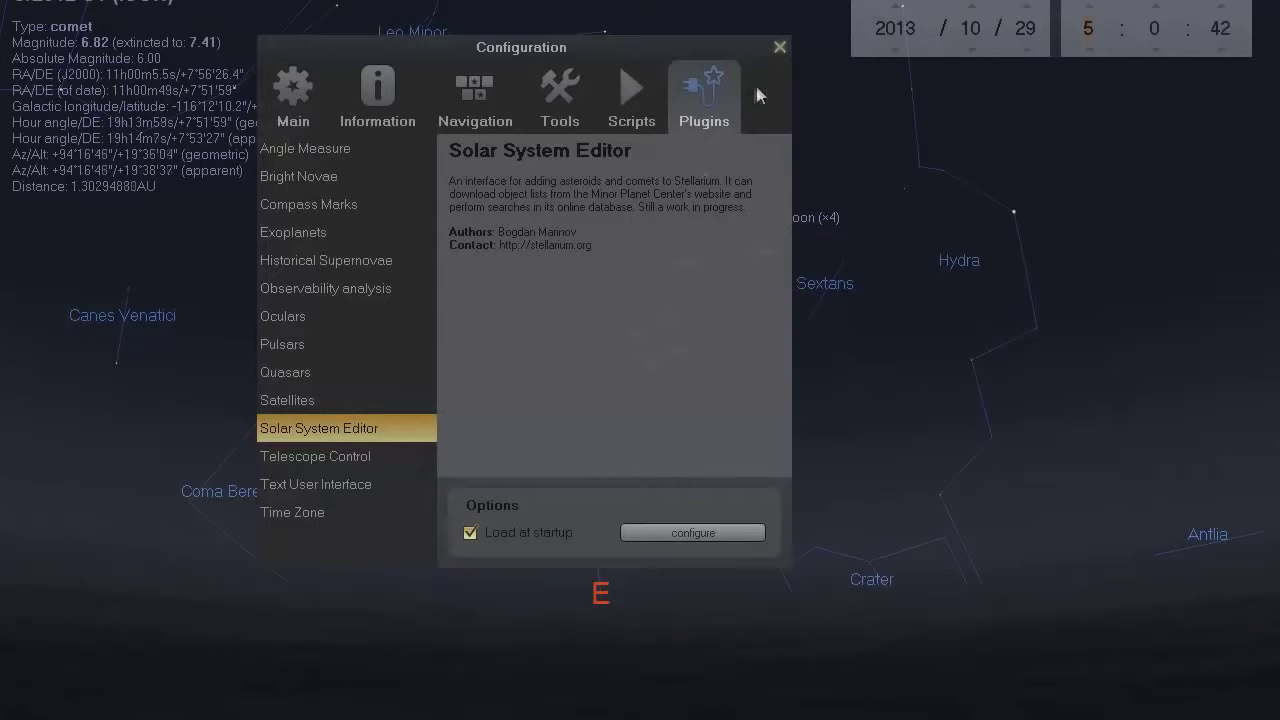
{"action": "left_click_drag", "start_coordinate": [675, 47], "coordinate": [716, 47]}
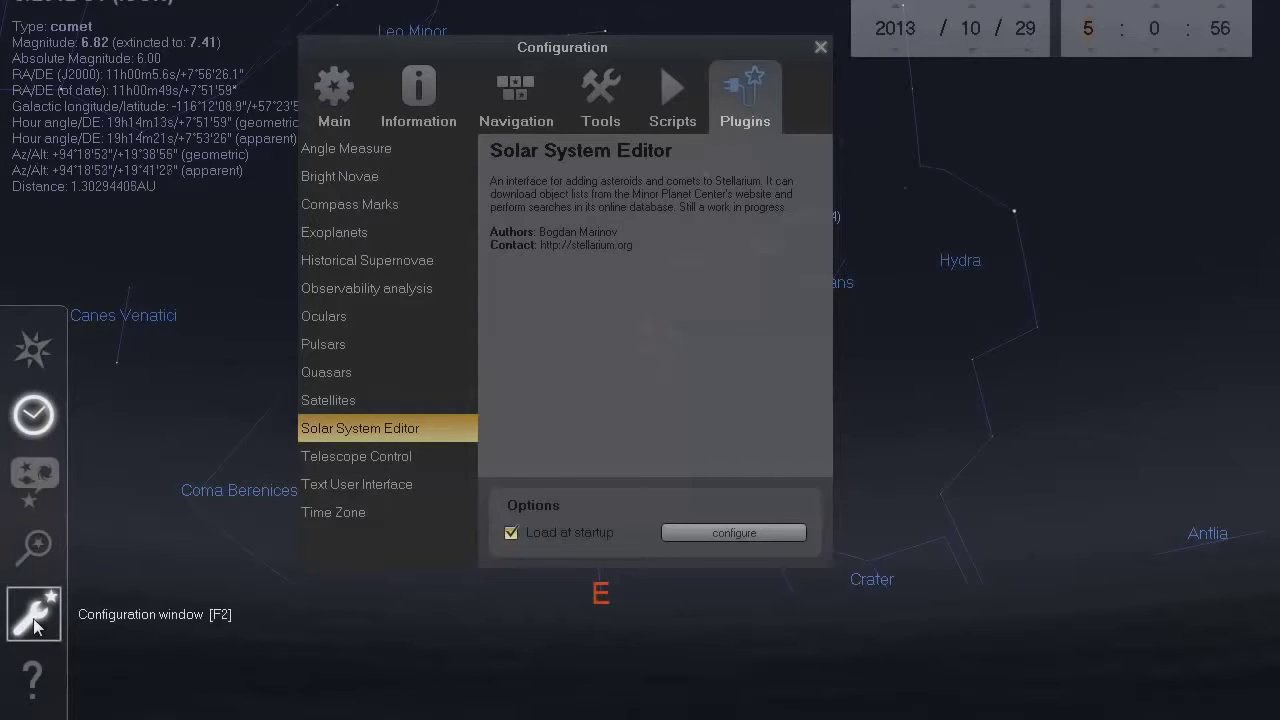
{"action": "left_click", "coordinate": [332, 90]}
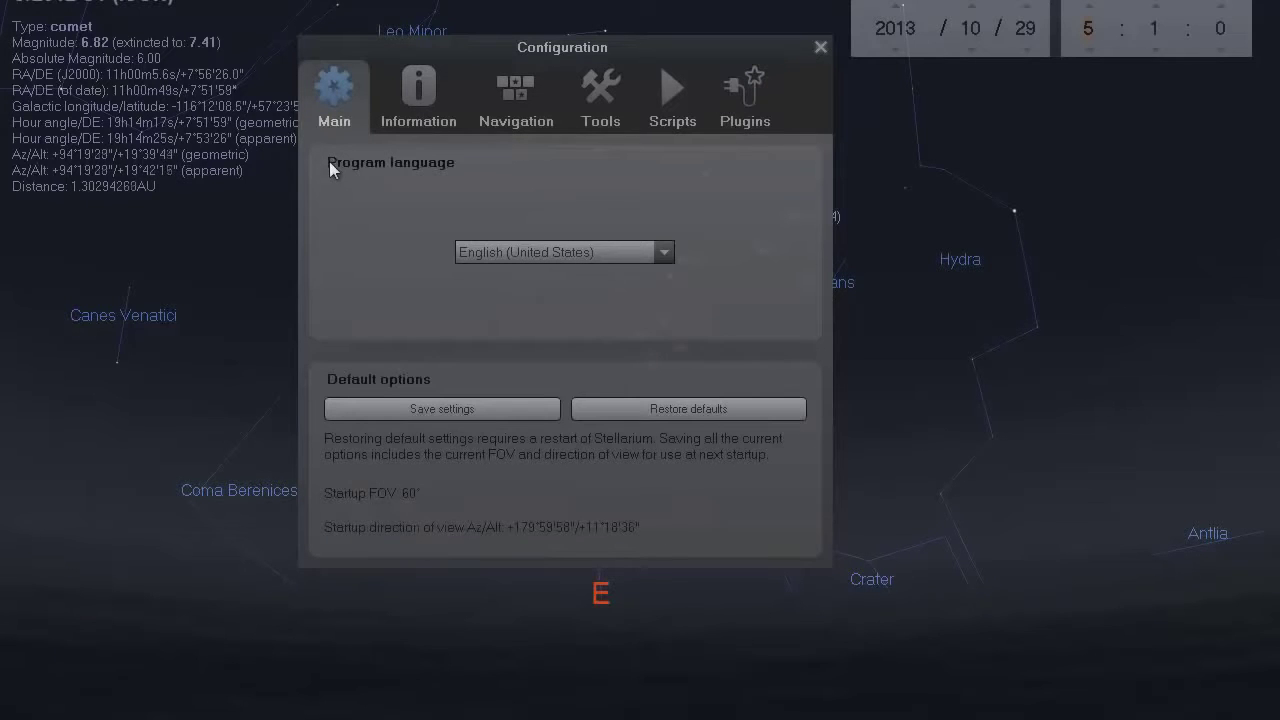
{"action": "left_click", "coordinate": [746, 98]}
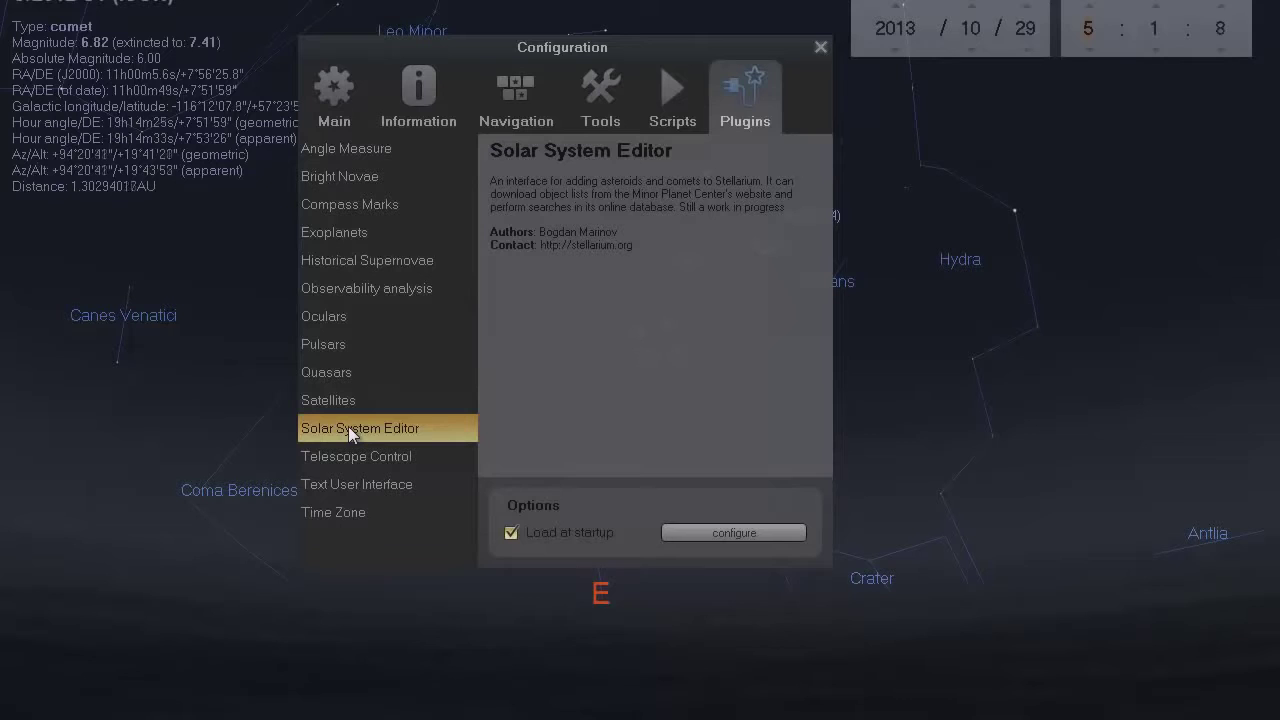
{"action": "left_click", "coordinate": [713, 534]}
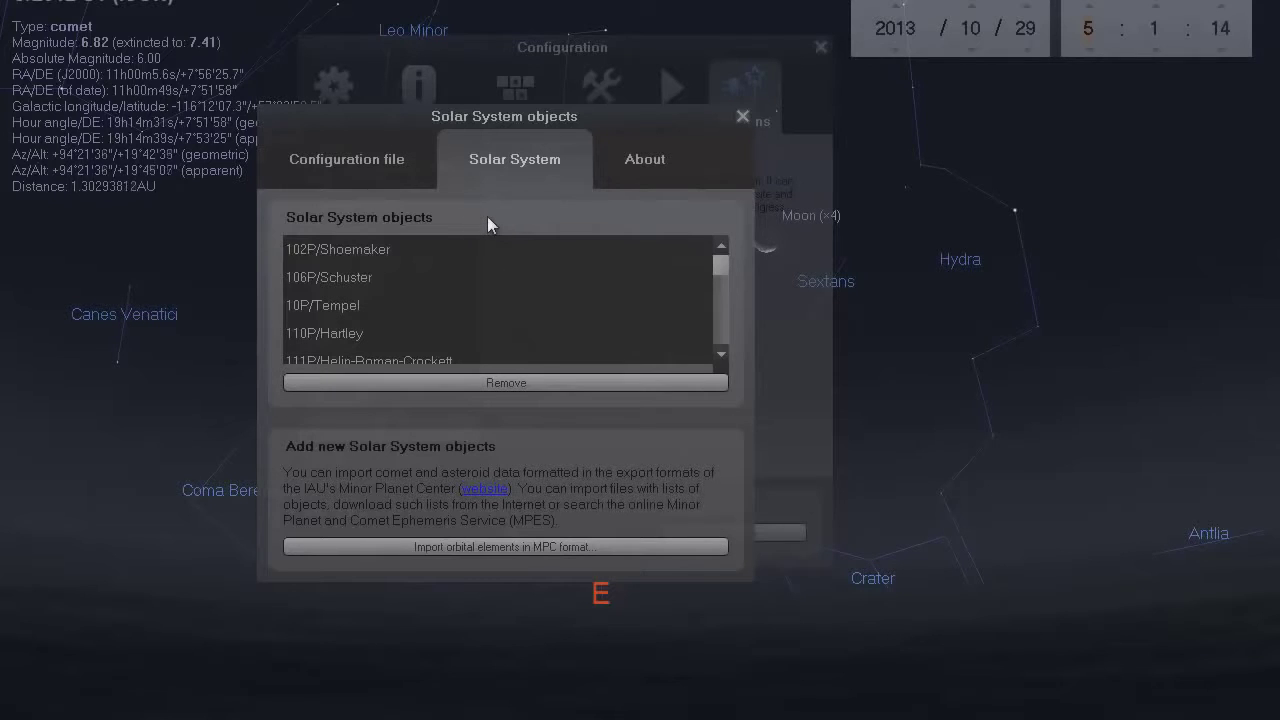
Review the plugin's configuration file options, and open the import of orbital elements in MPC format
{"action": "left_click", "coordinate": [376, 165]}
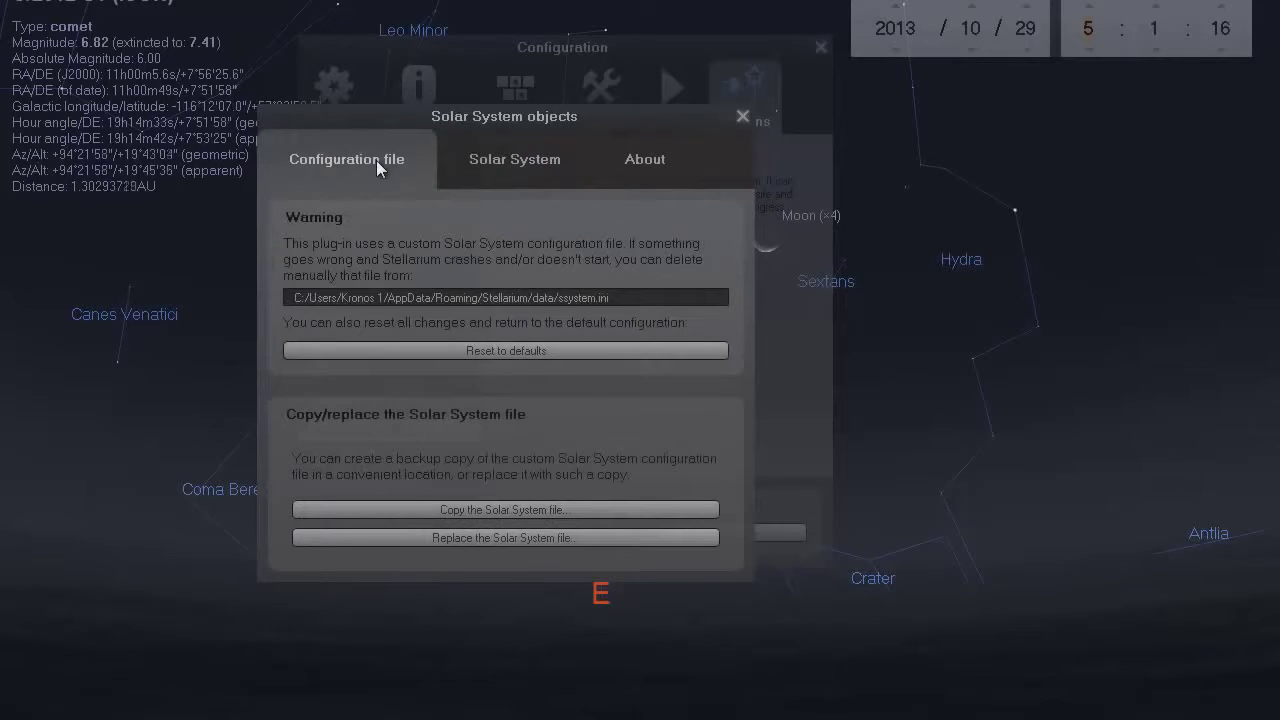
{"action": "left_click", "coordinate": [512, 163]}
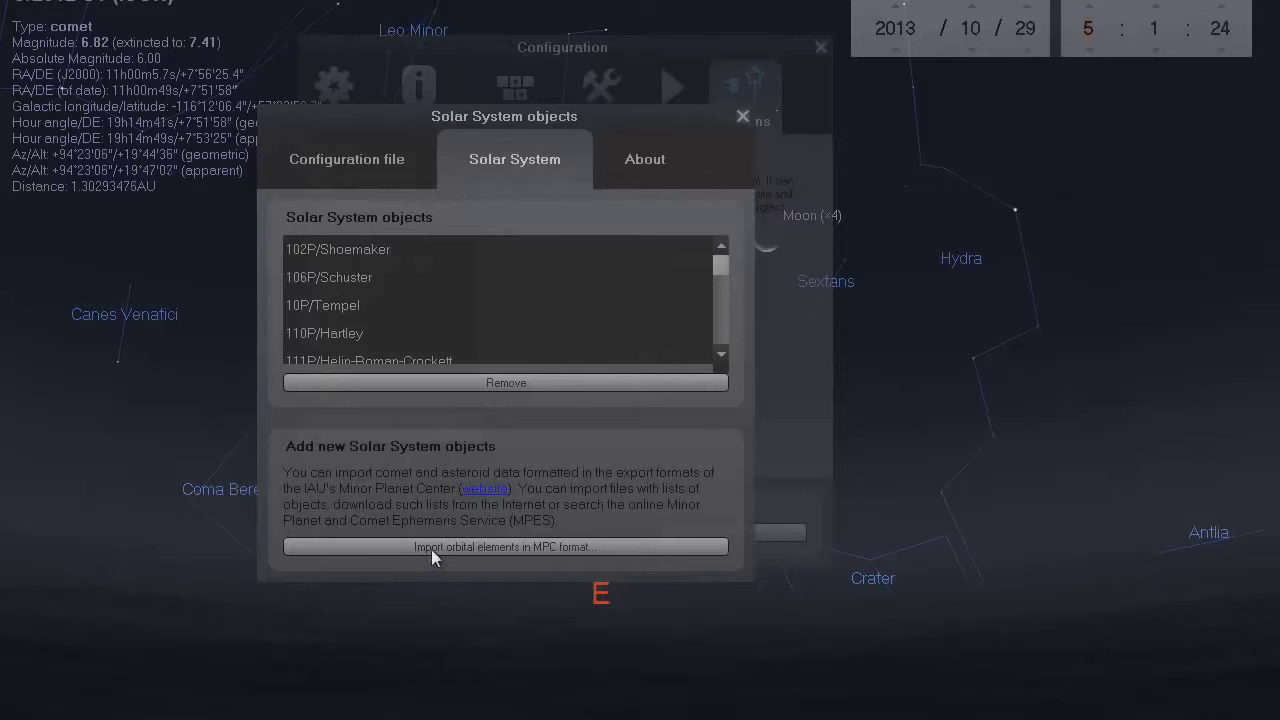
{"action": "left_click", "coordinate": [525, 547]}
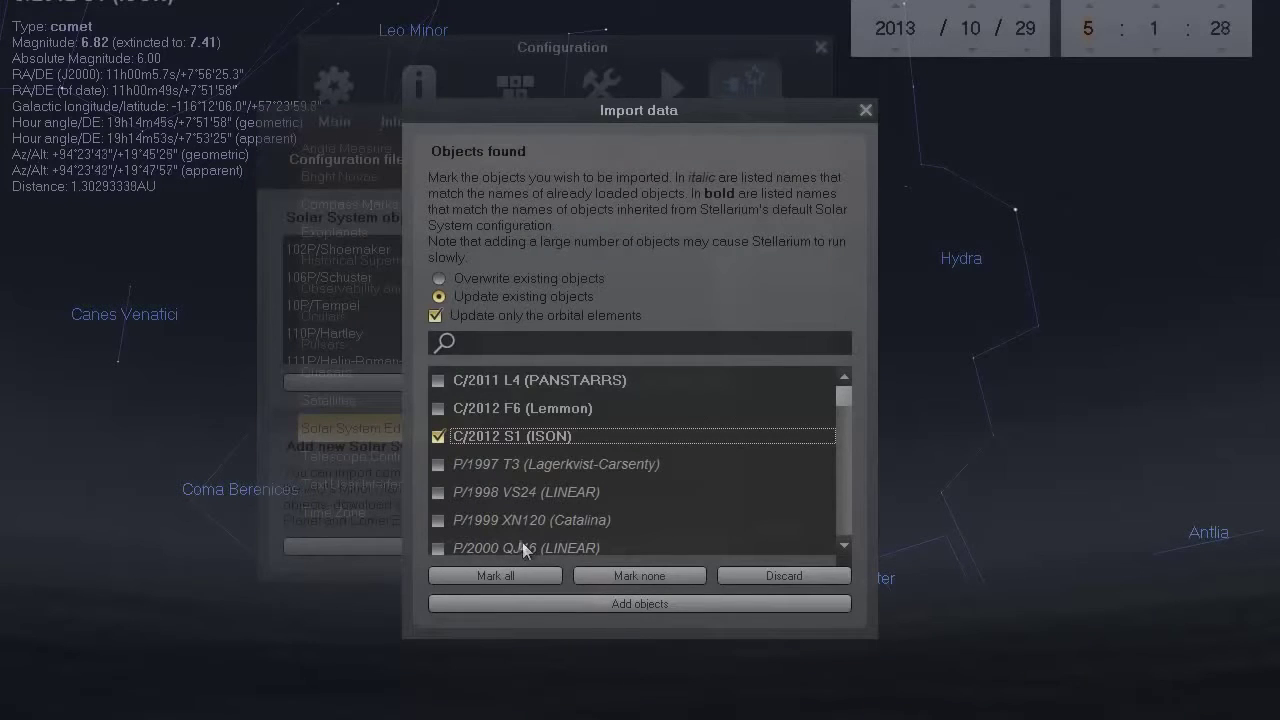
Mark only C/2012 S1 (ISON) among the objects found and add it, updating only the existing object's orbital elements
{"action": "left_click_drag", "start_coordinate": [515, 111], "coordinate": [678, 86]}
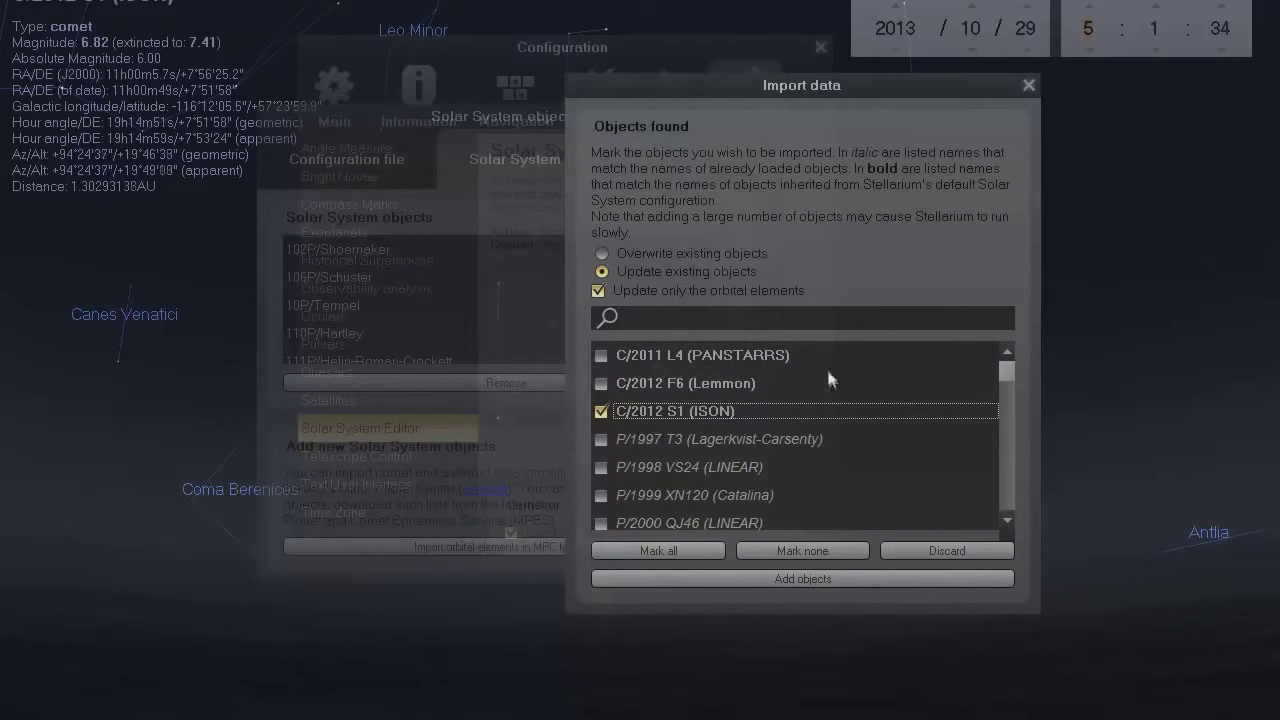
{"action": "left_click", "coordinate": [603, 411]}
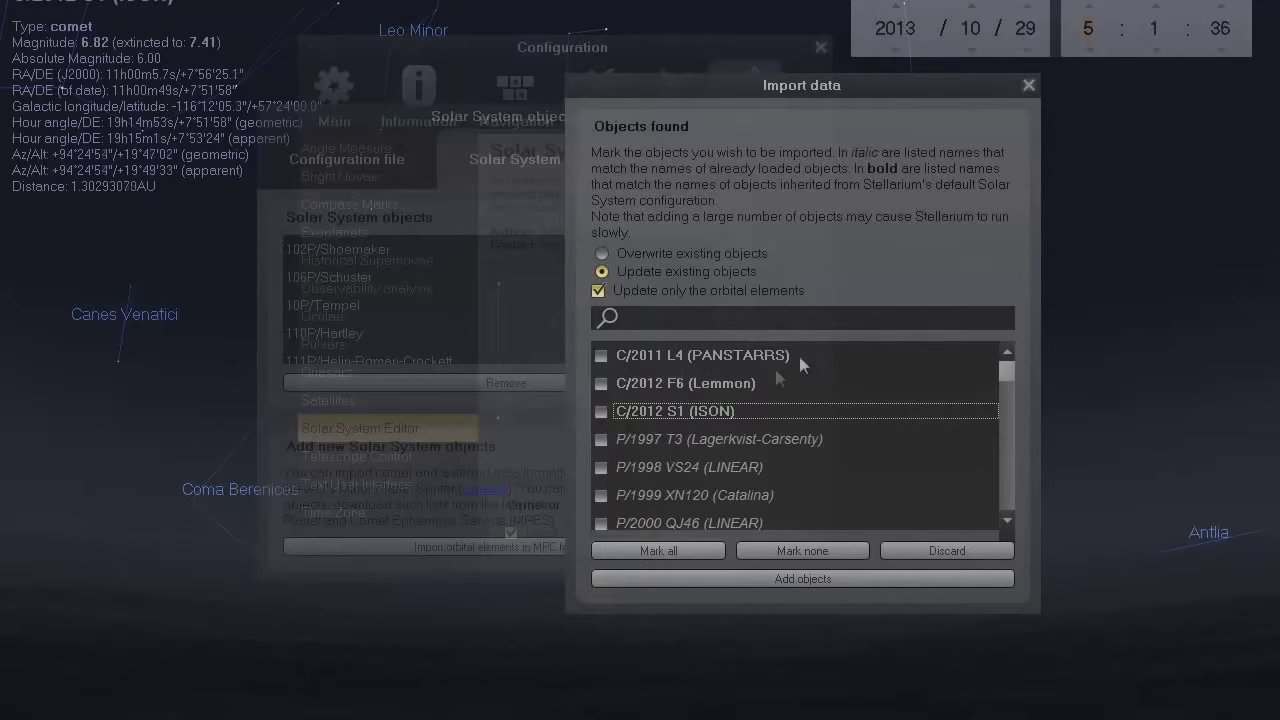
{"action": "left_click_drag", "start_coordinate": [868, 87], "coordinate": [892, 89]}
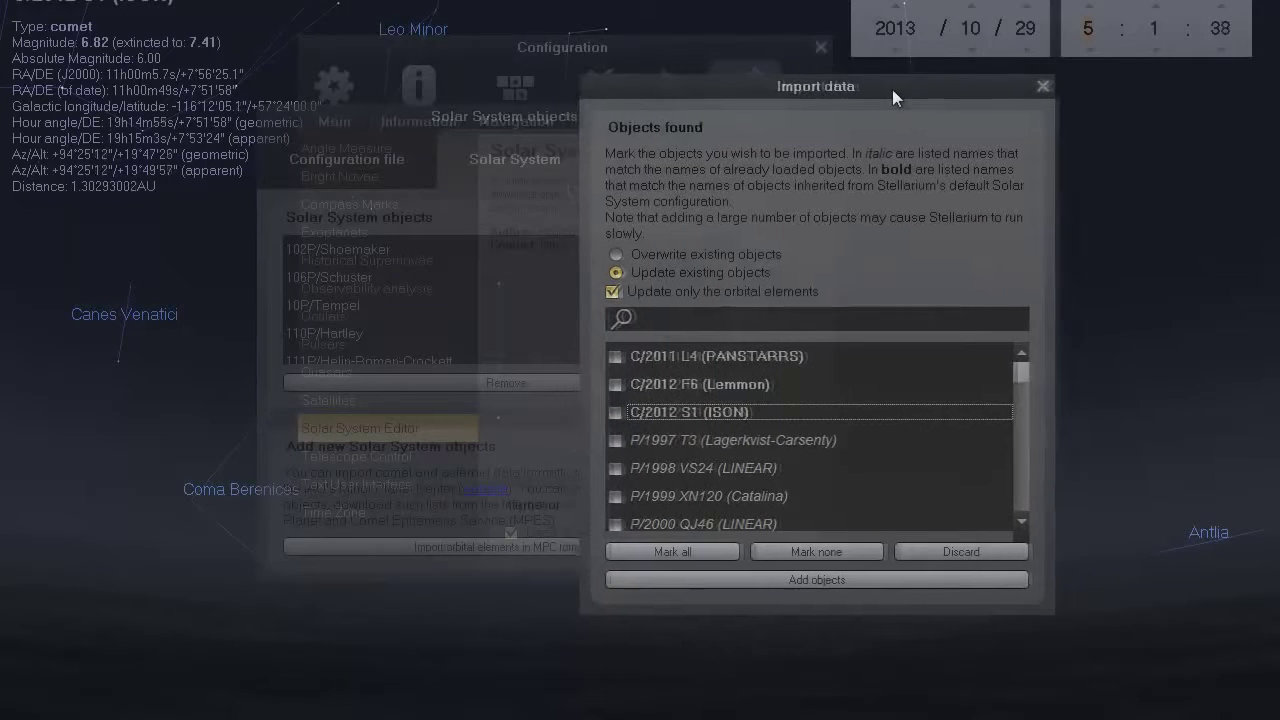
{"action": "left_click", "coordinate": [755, 325]}
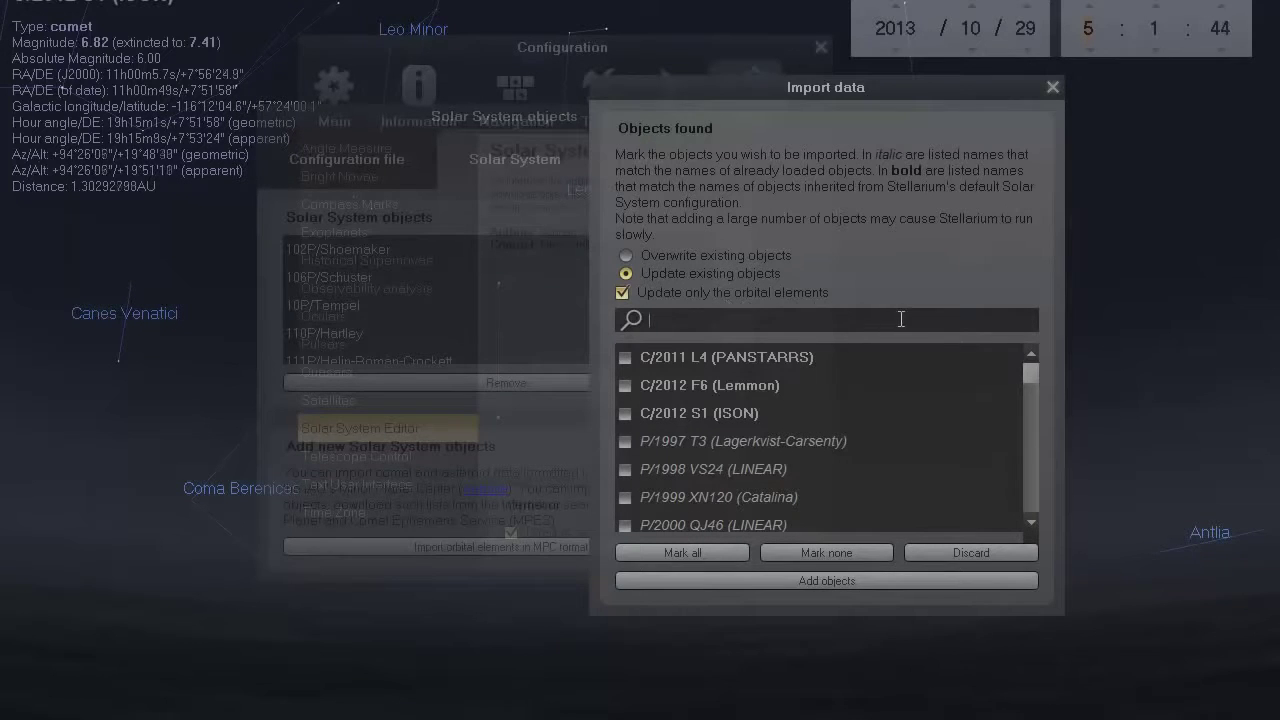
{"action": "left_click", "coordinate": [624, 413]}
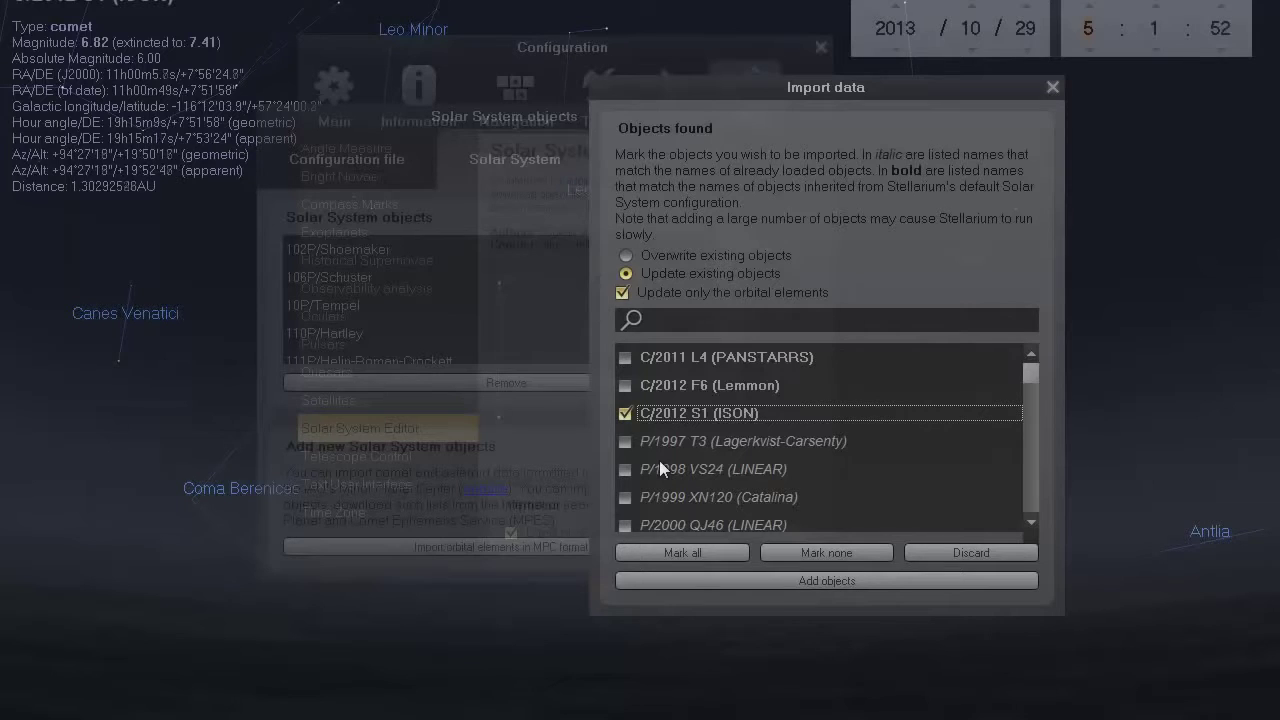
{"action": "left_click", "coordinate": [836, 581]}
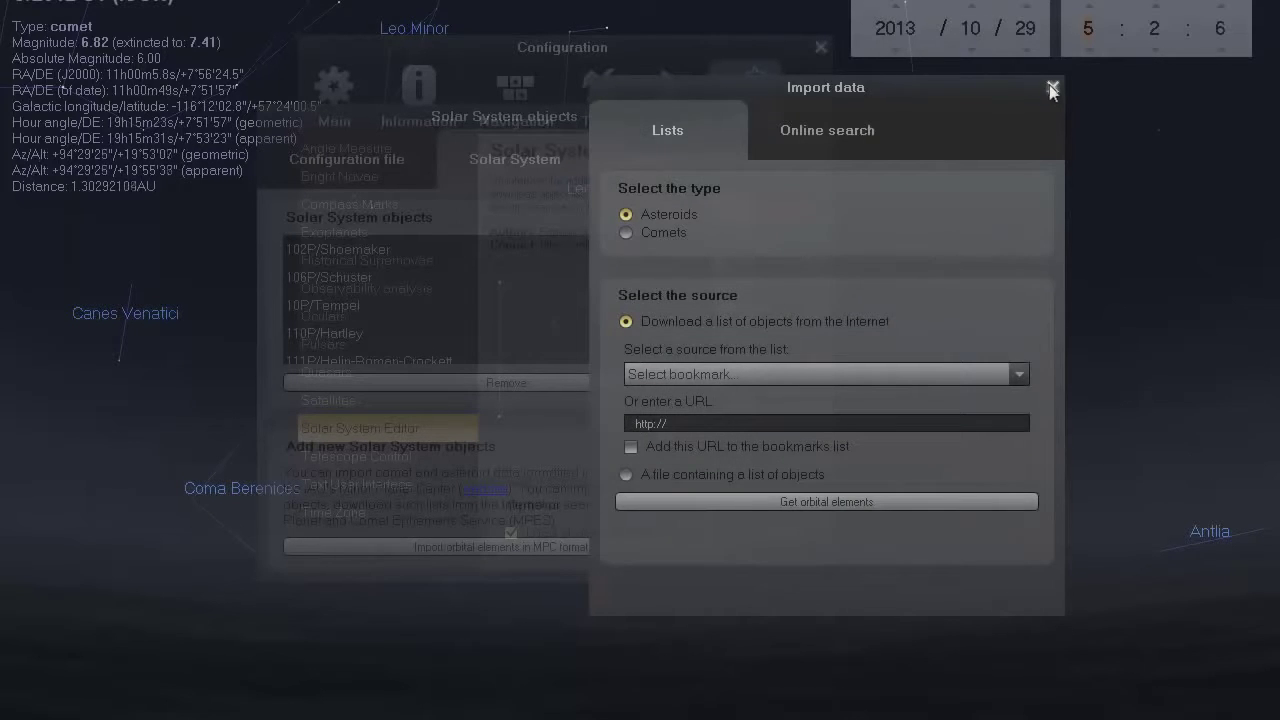
Close the Import data, Solar System objects and Configuration windows to return to the sky view
{"action": "left_click", "coordinate": [1052, 87]}
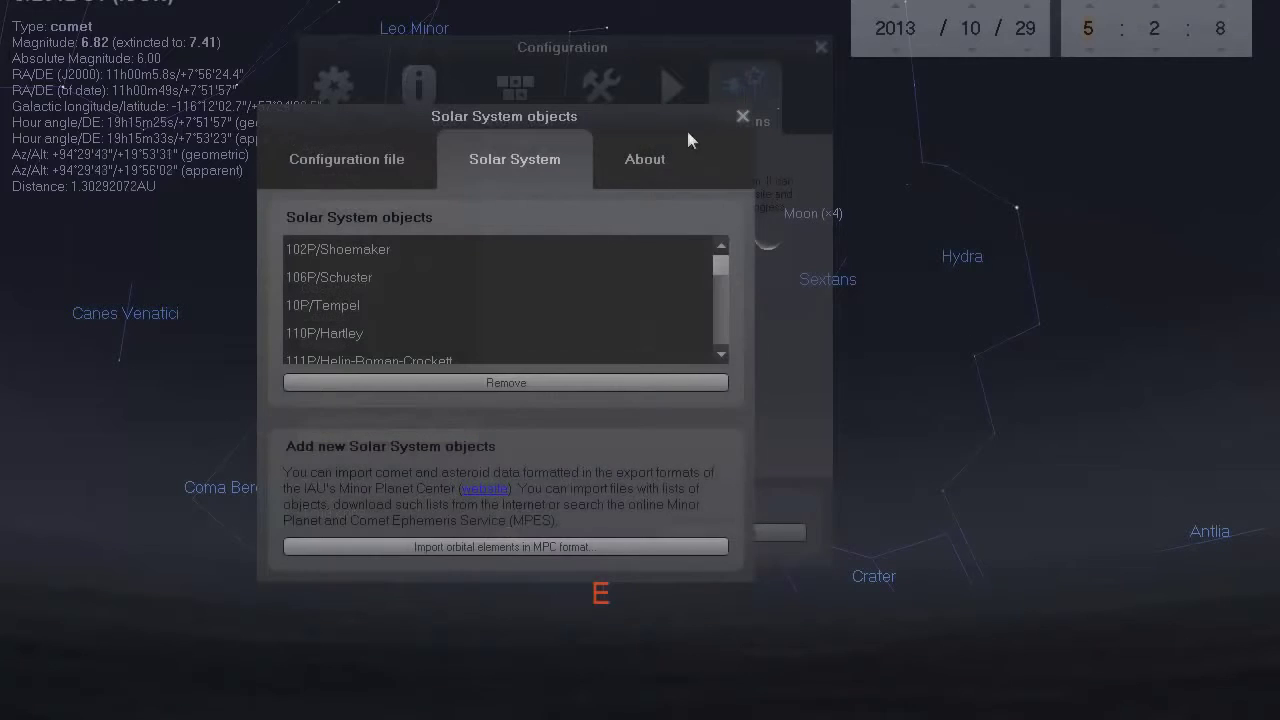
{"action": "left_click", "coordinate": [371, 159]}
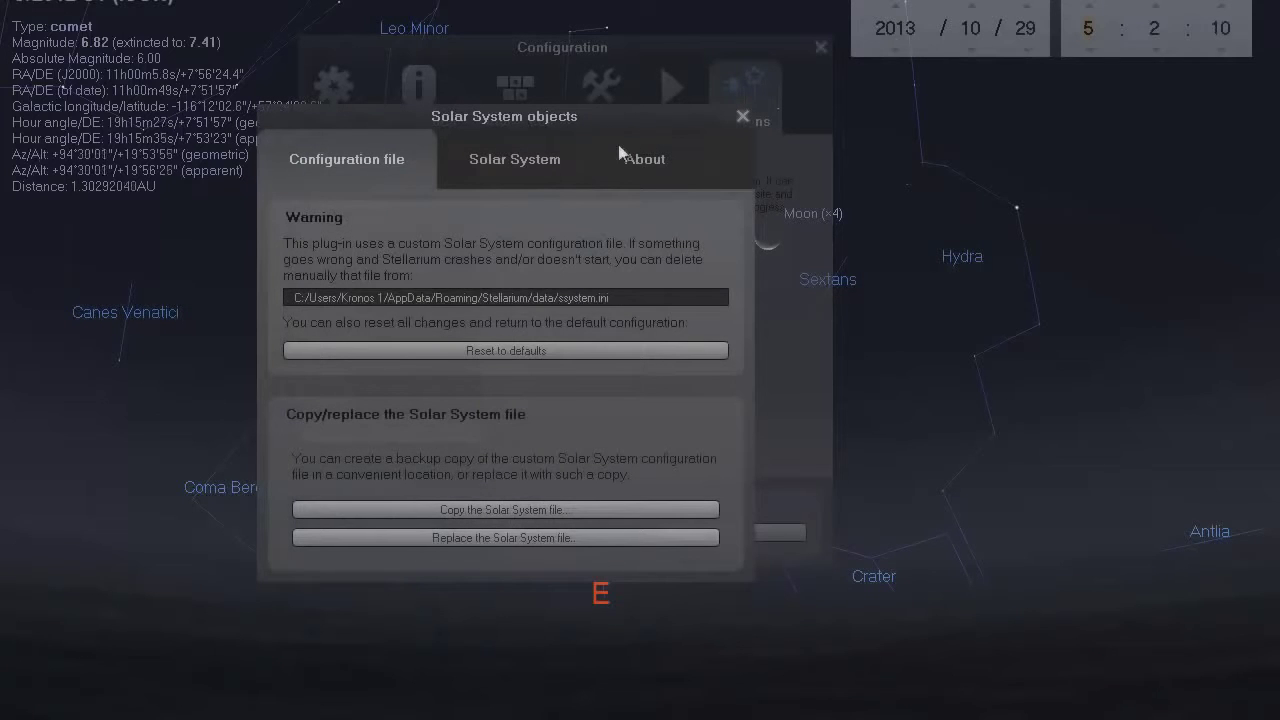
{"action": "left_click", "coordinate": [743, 116]}
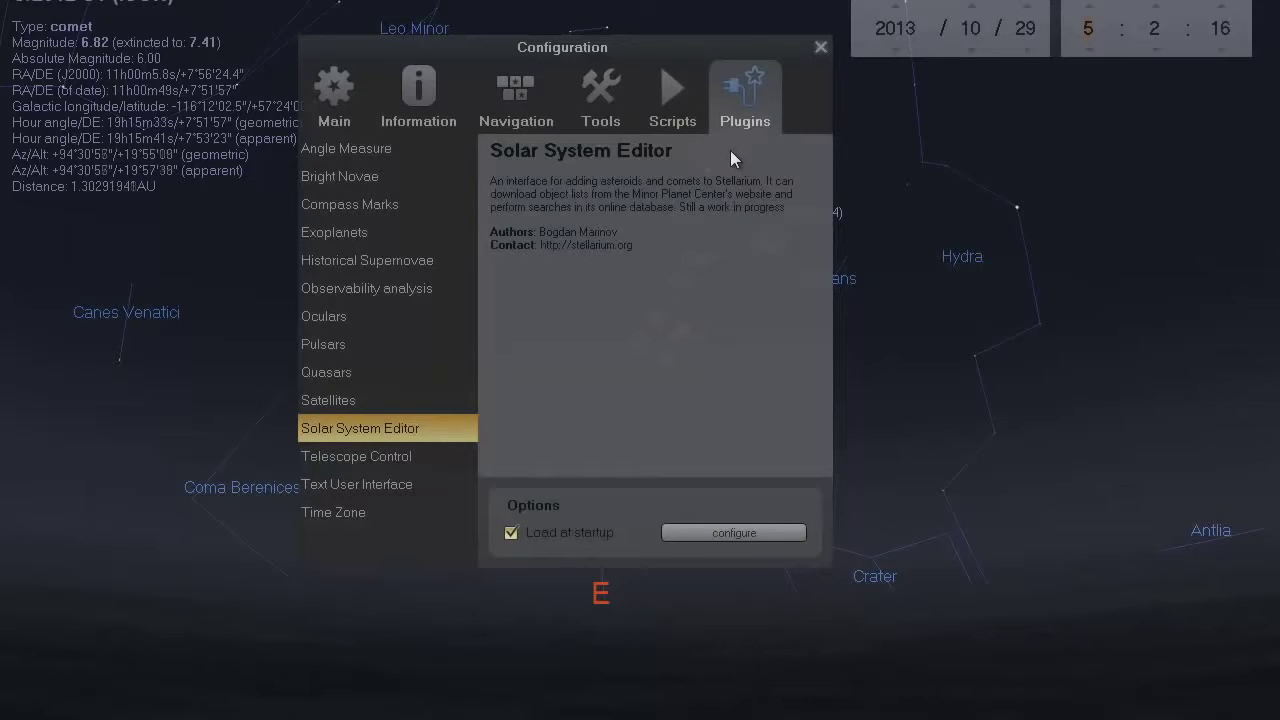
{"action": "left_click_drag", "start_coordinate": [688, 50], "coordinate": [741, 94]}
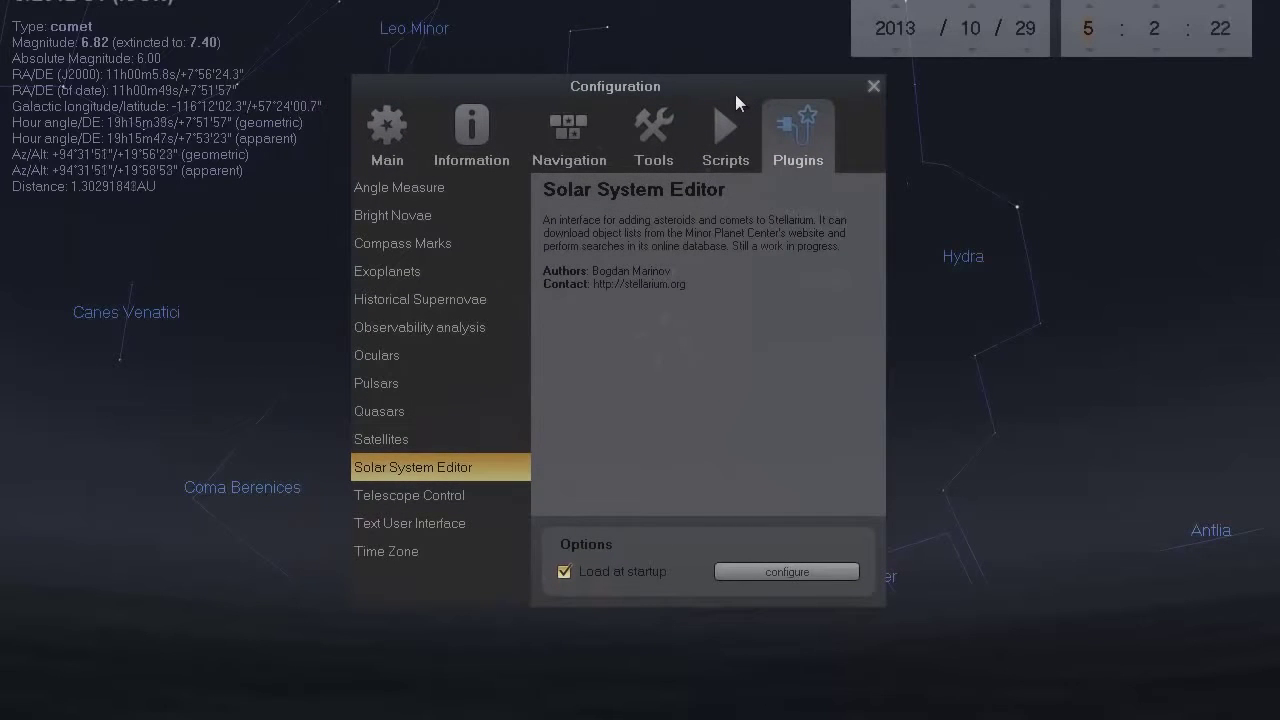
{"action": "left_click", "coordinate": [385, 116]}
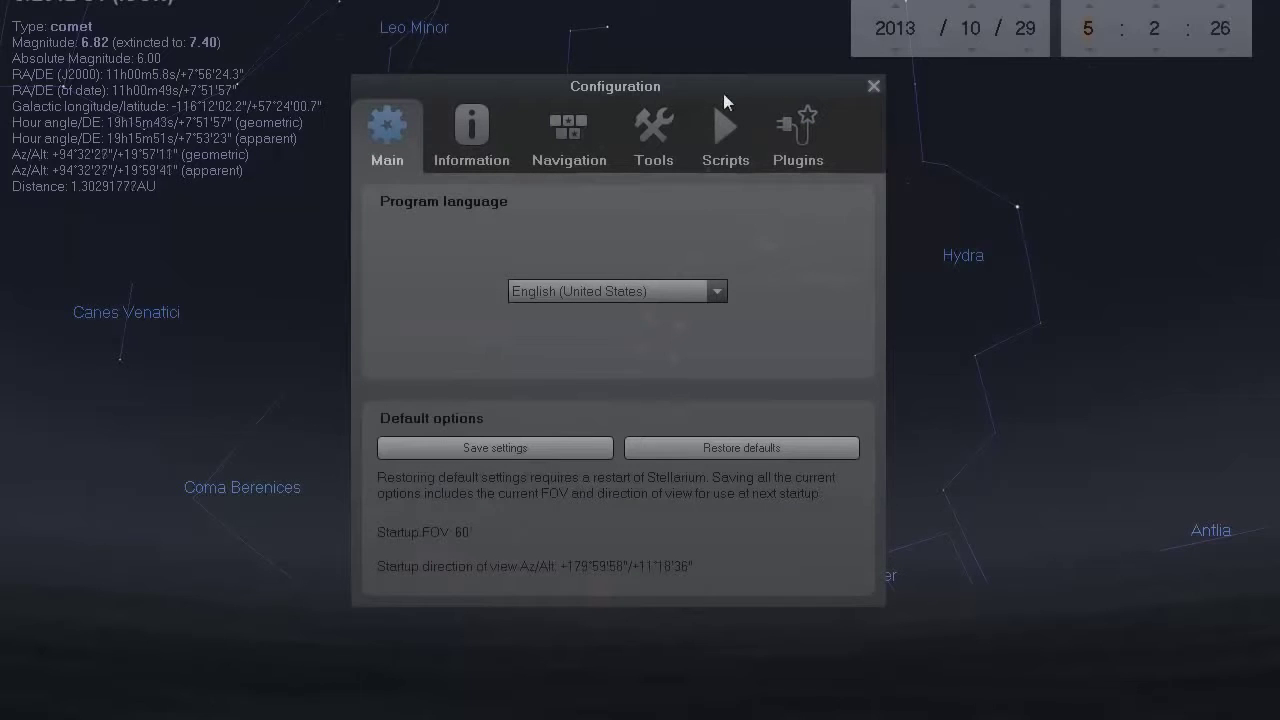
{"action": "left_click", "coordinate": [873, 87]}
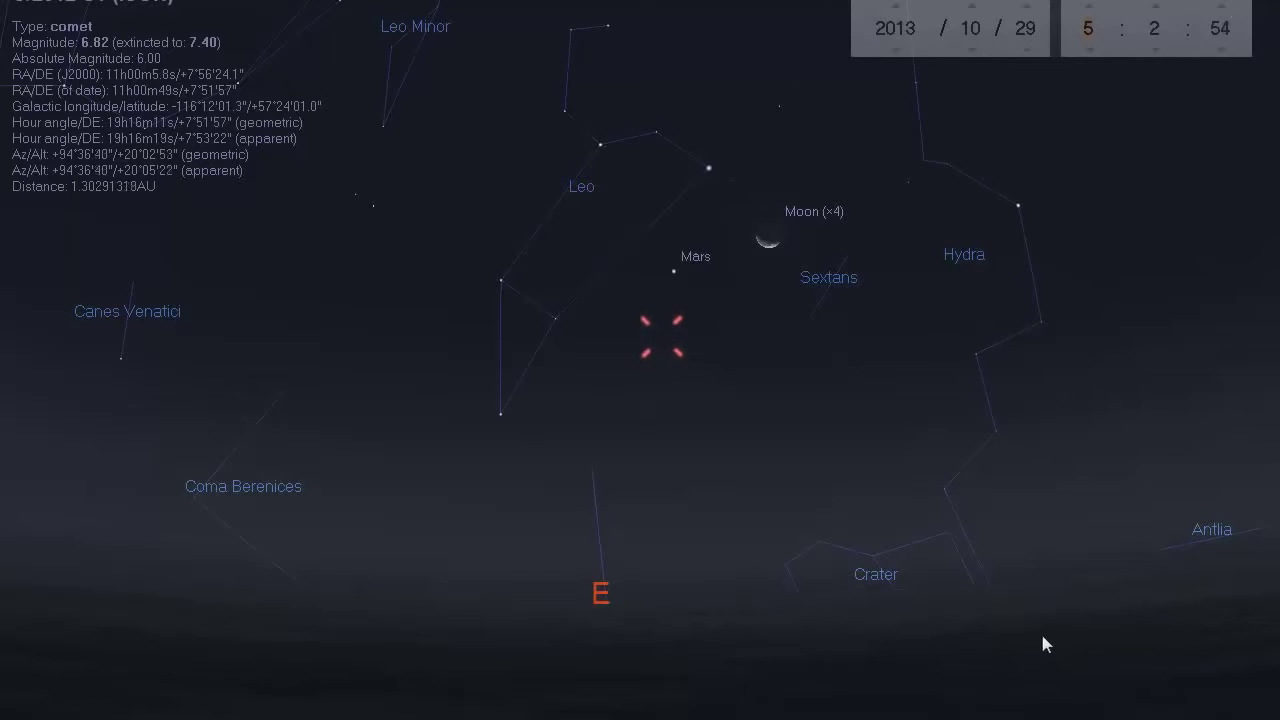
Switch to The Sky Live in the browser, return to its comets page and highlight the position listed for Comet ISON (C/2012 S1)
{"action": "key", "text": "super"}
{"action": "key", "text": "Escape"}
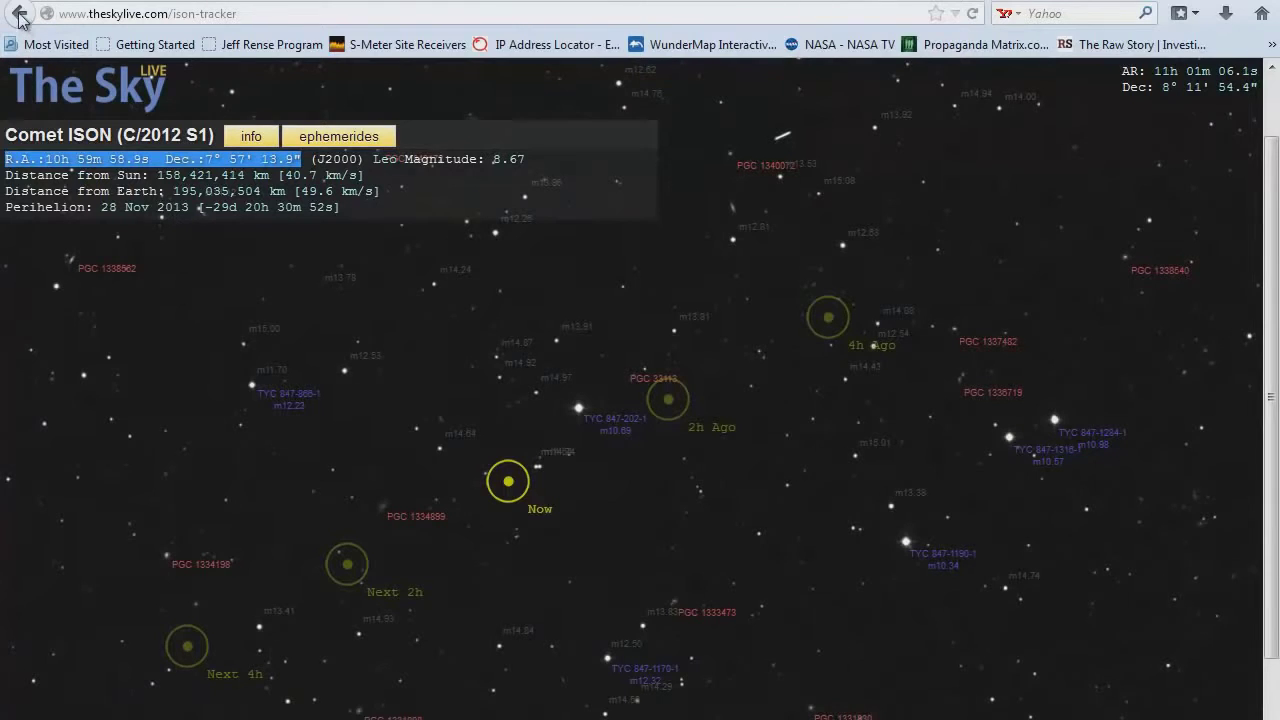
{"action": "left_click", "coordinate": [20, 15]}
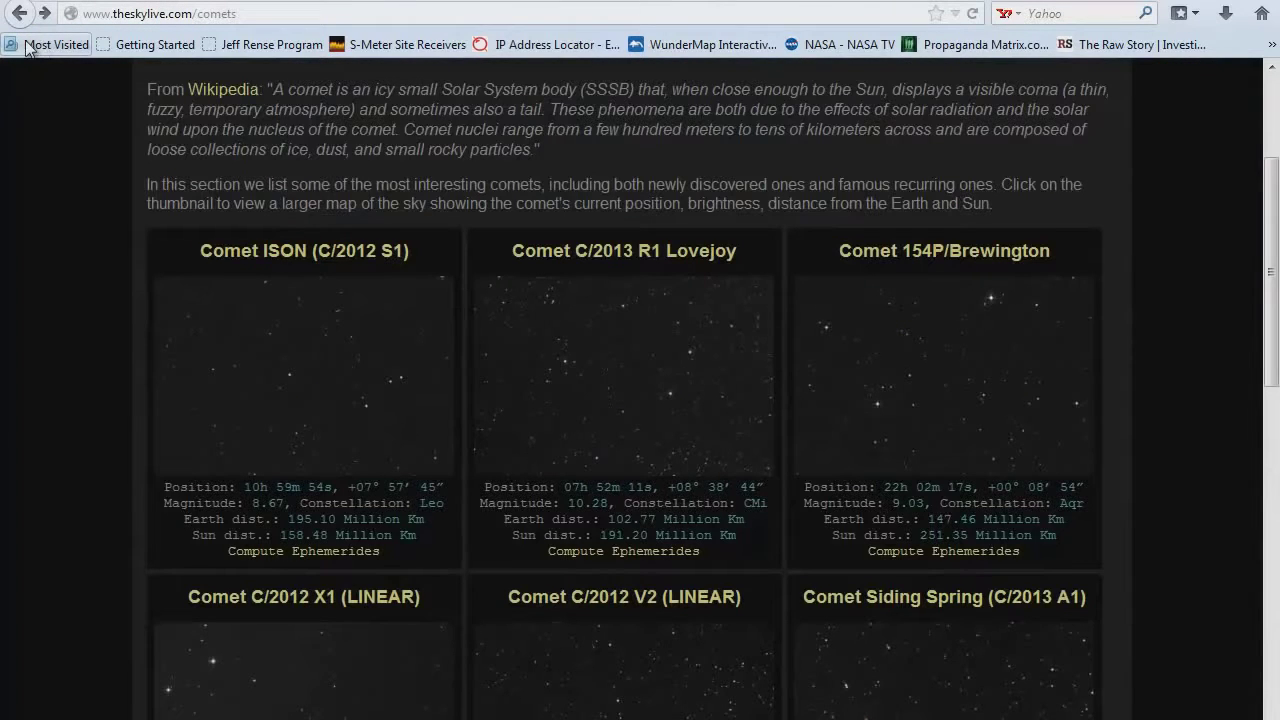
{"action": "scroll", "coordinate": [34, 135], "scroll_direction": "up", "scroll_amount": 4}
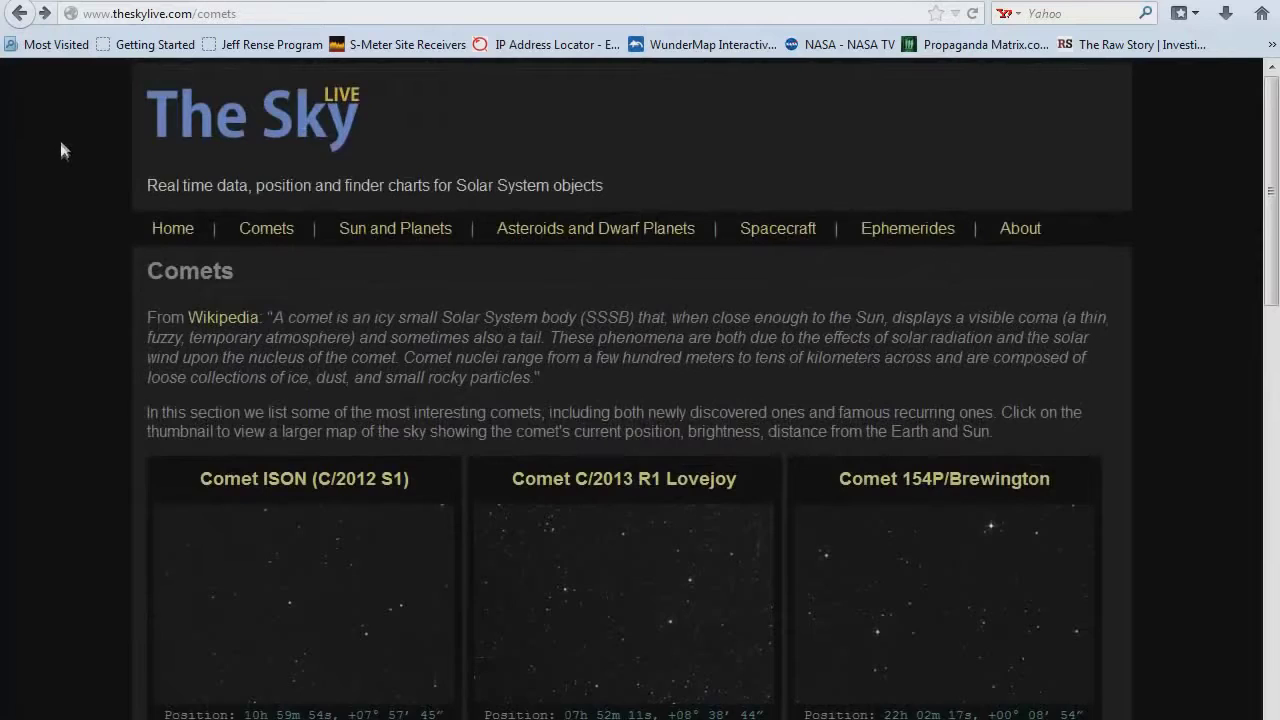
{"action": "scroll", "coordinate": [61, 152], "scroll_direction": "down", "scroll_amount": 2}
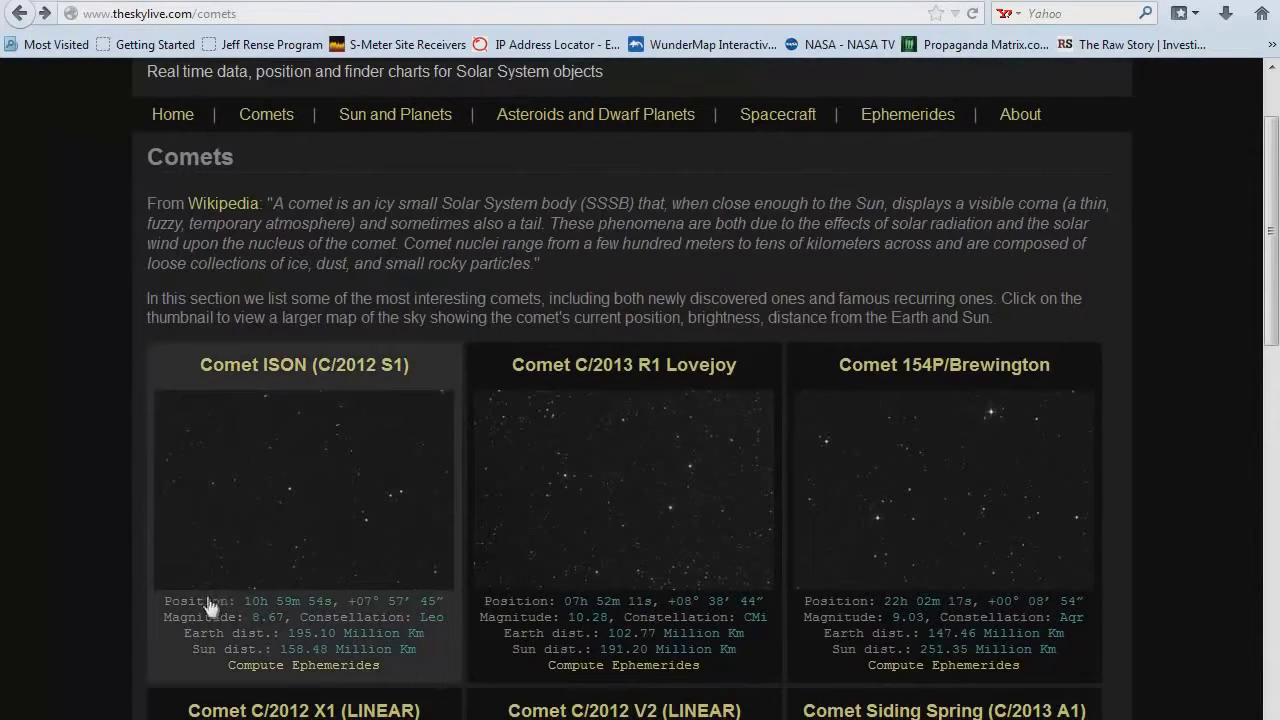
{"action": "left_click_drag", "start_coordinate": [245, 610], "coordinate": [438, 612]}
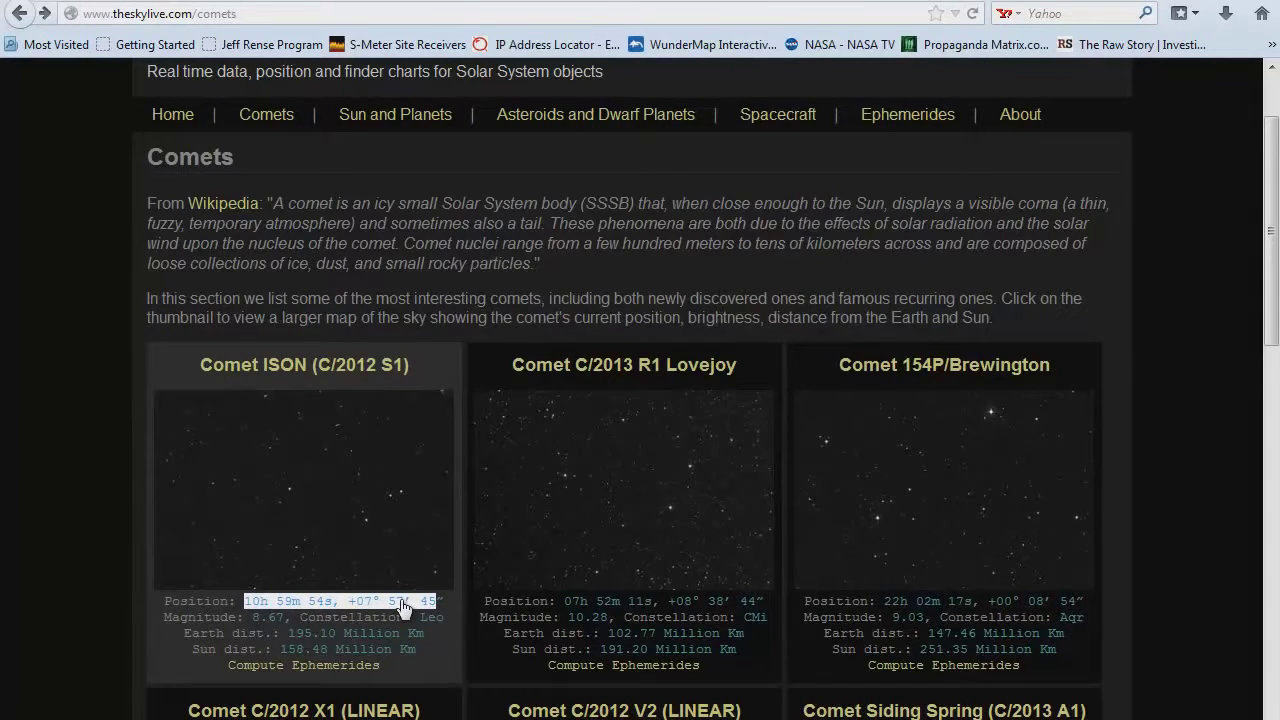
{"action": "left_click", "coordinate": [315, 510]}
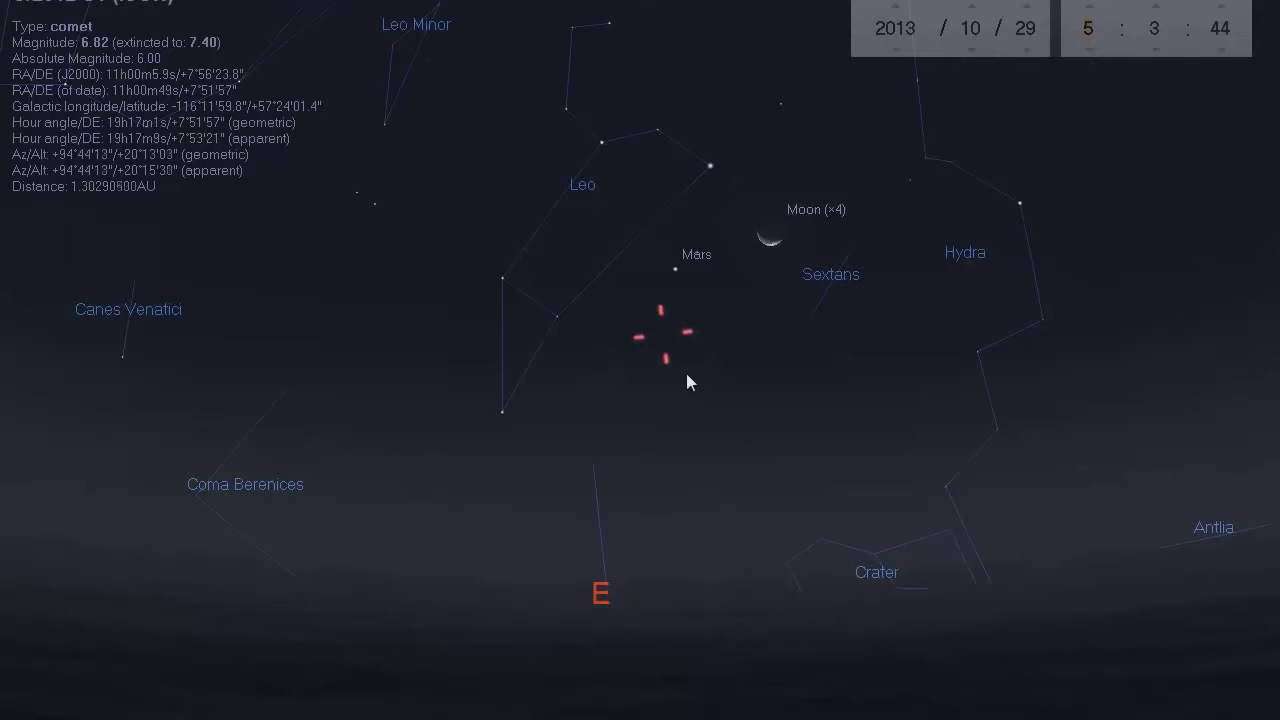
{"action": "left_click_drag", "start_coordinate": [686, 367], "coordinate": [718, 338]}
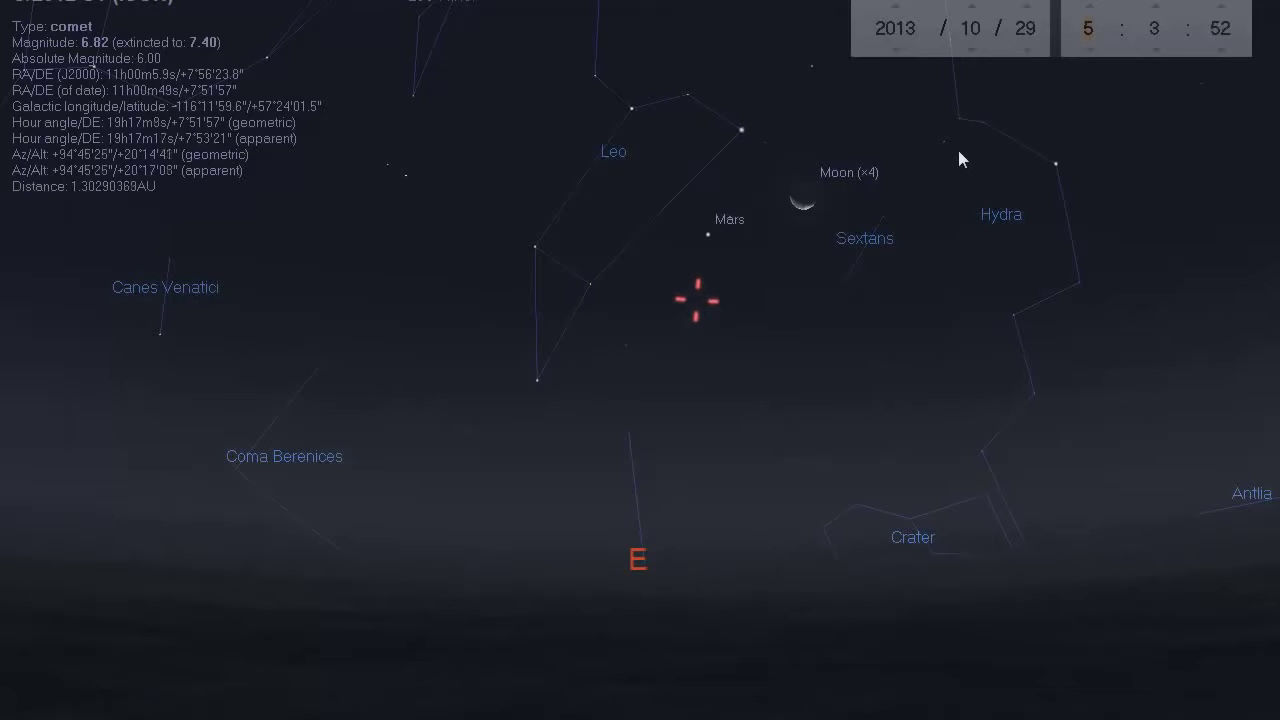
Advance the simulation date day by day to 4 November 2013 to follow the comet's path near Mars
{"action": "left_click", "coordinate": [1026, 6]}
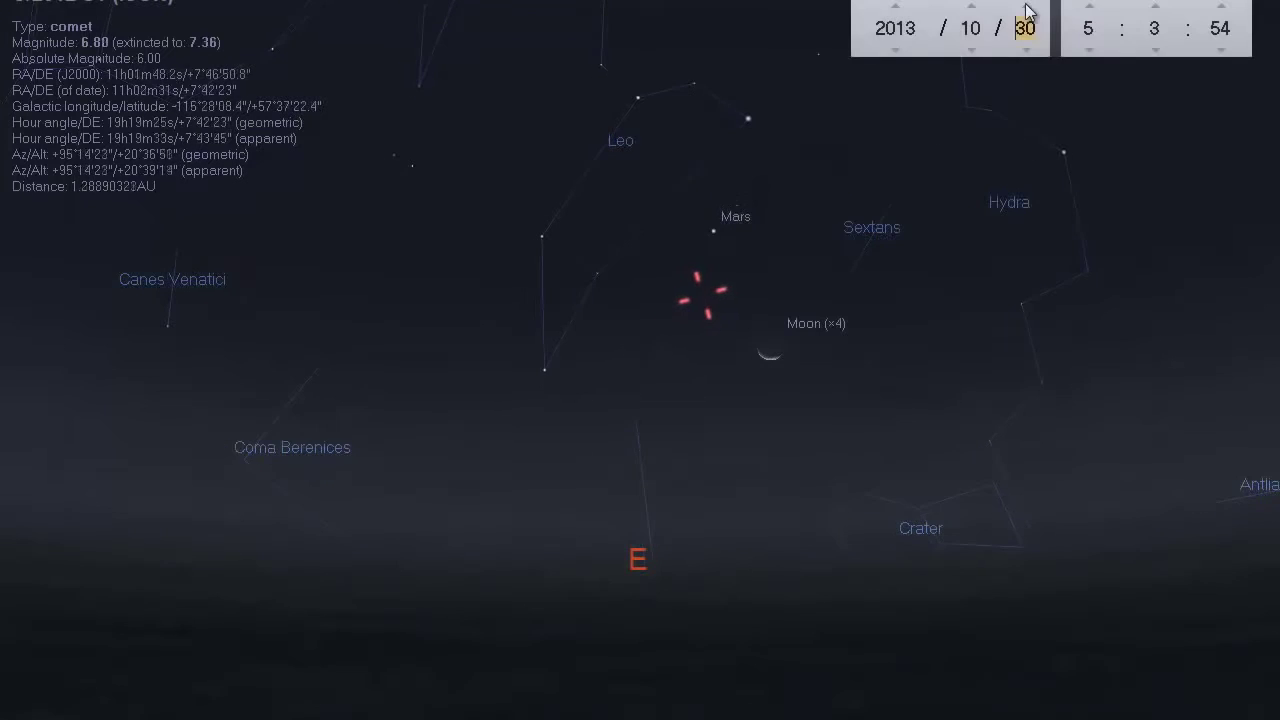
{"action": "left_click", "coordinate": [1026, 7]}
{"action": "left_click", "coordinate": [1026, 7]}
{"action": "left_click", "coordinate": [1026, 7]}
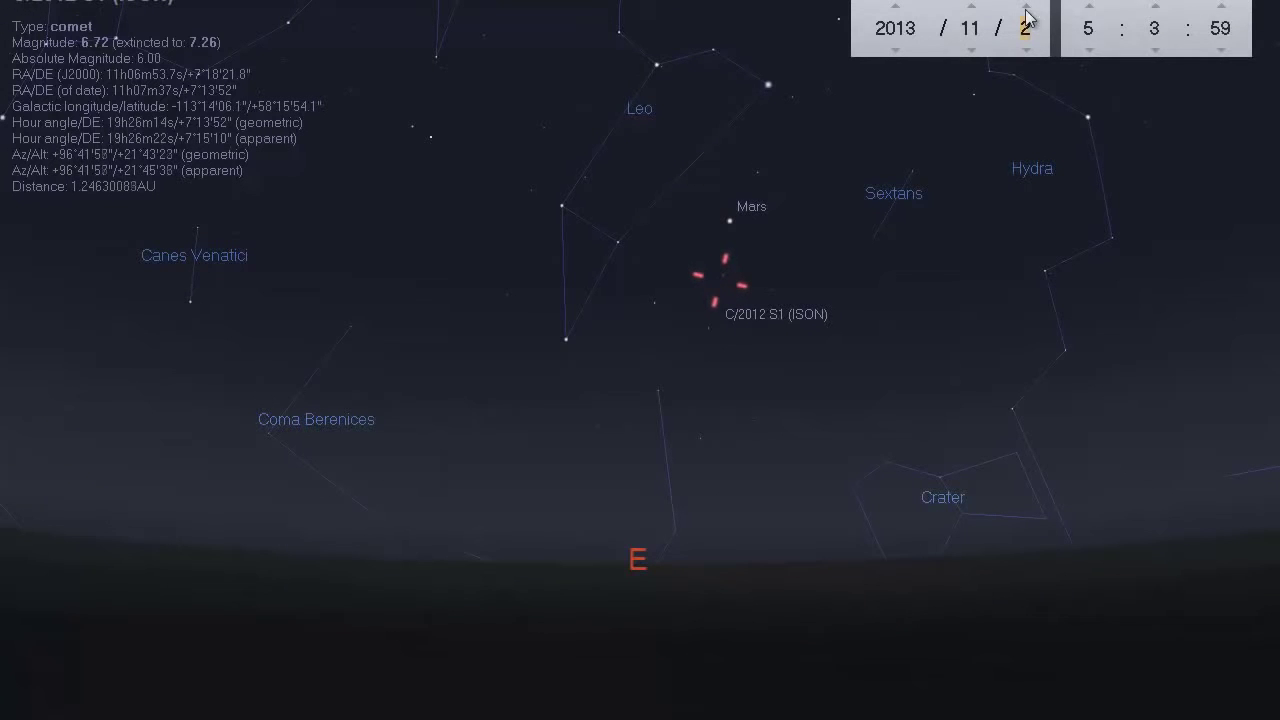
{"action": "left_click", "coordinate": [1026, 8]}
{"action": "left_click", "coordinate": [1026, 8]}
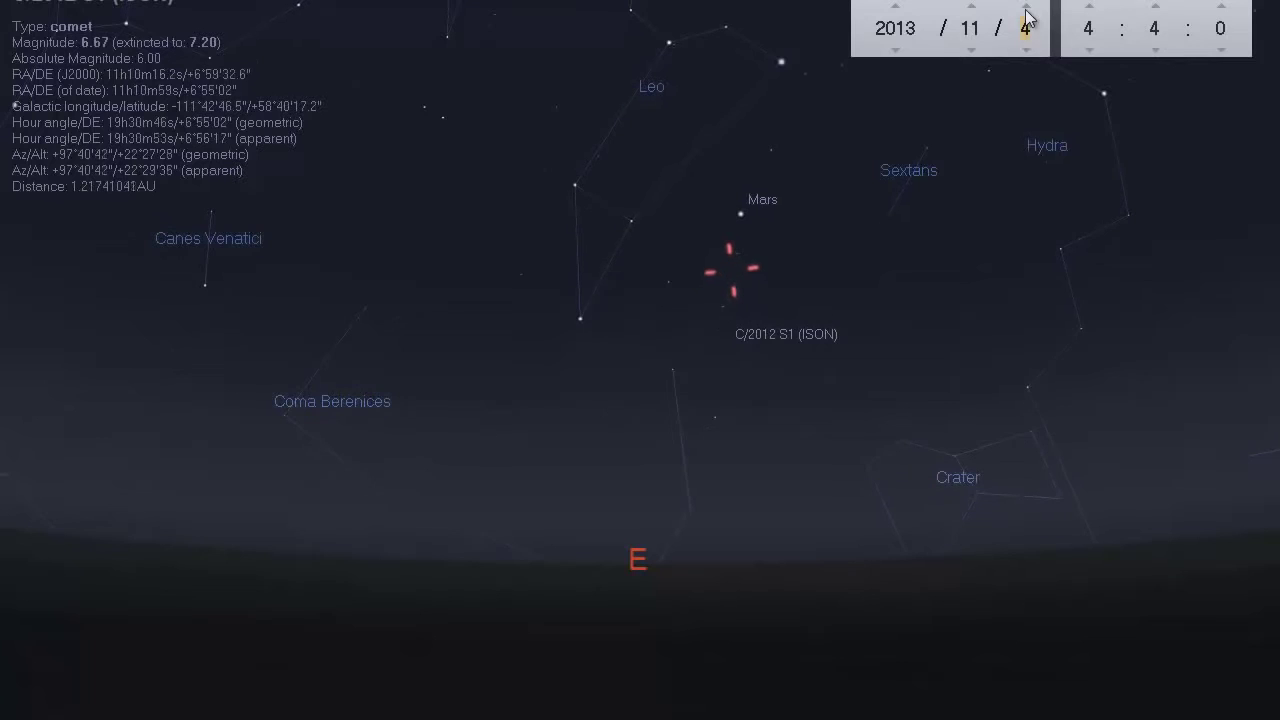
Select comet C/2012 S1 (ISON) at its labelled position below Mars
{"action": "left_click", "coordinate": [743, 366]}
{"action": "left_click", "coordinate": [745, 350]}
{"action": "left_click", "coordinate": [744, 340]}
{"action": "left_click", "coordinate": [750, 376]}
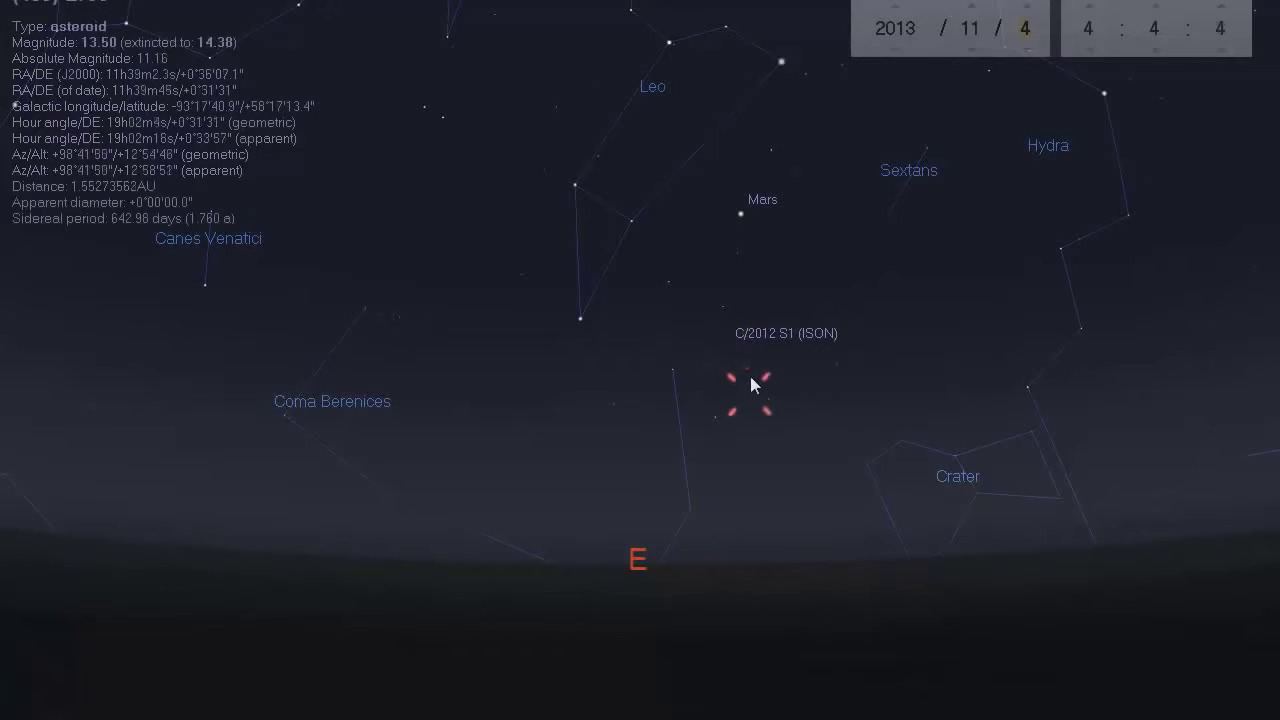
{"action": "left_click", "coordinate": [730, 345]}
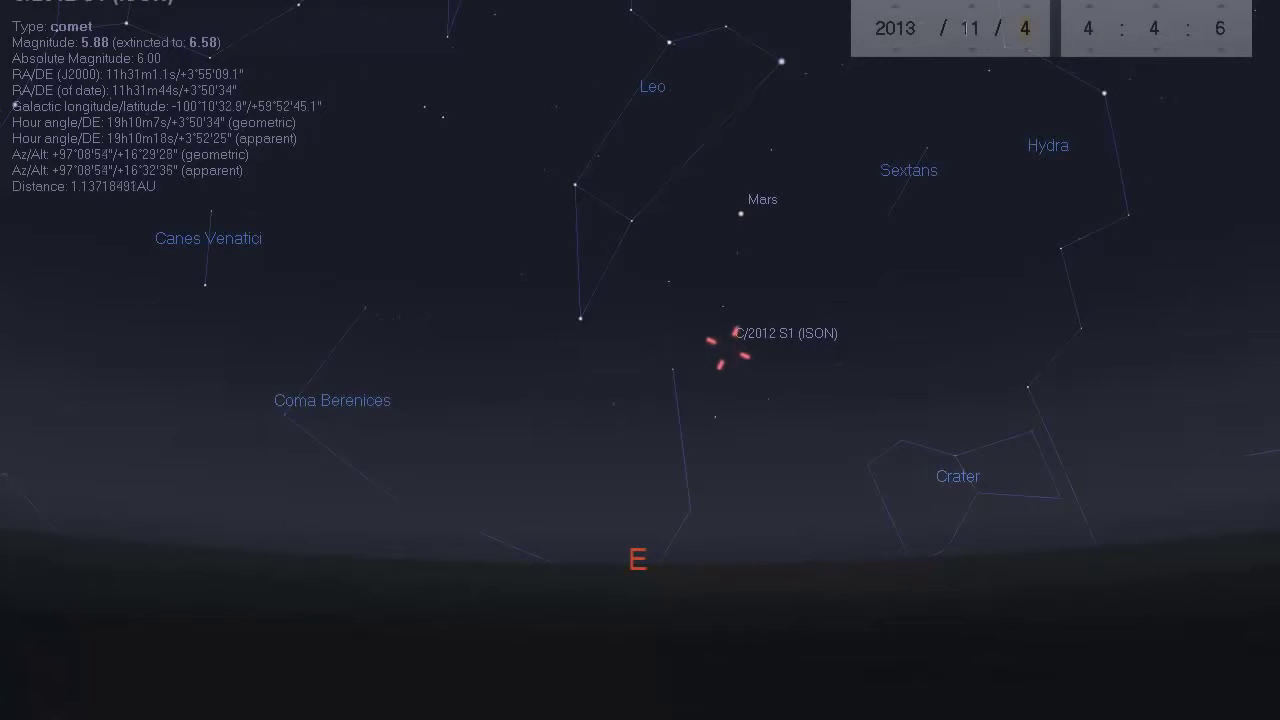
Advance the date day by day to 16 November 2013, tracking the comet down towards the eastern horizon
{"action": "left_click", "coordinate": [1026, 7]}
{"action": "left_click", "coordinate": [1026, 7]}
{"action": "left_click", "coordinate": [1026, 7]}
{"action": "left_click", "coordinate": [1026, 7]}
{"action": "left_click", "coordinate": [1026, 7]}
{"action": "left_click", "coordinate": [1026, 7]}
{"action": "left_click", "coordinate": [1026, 7]}
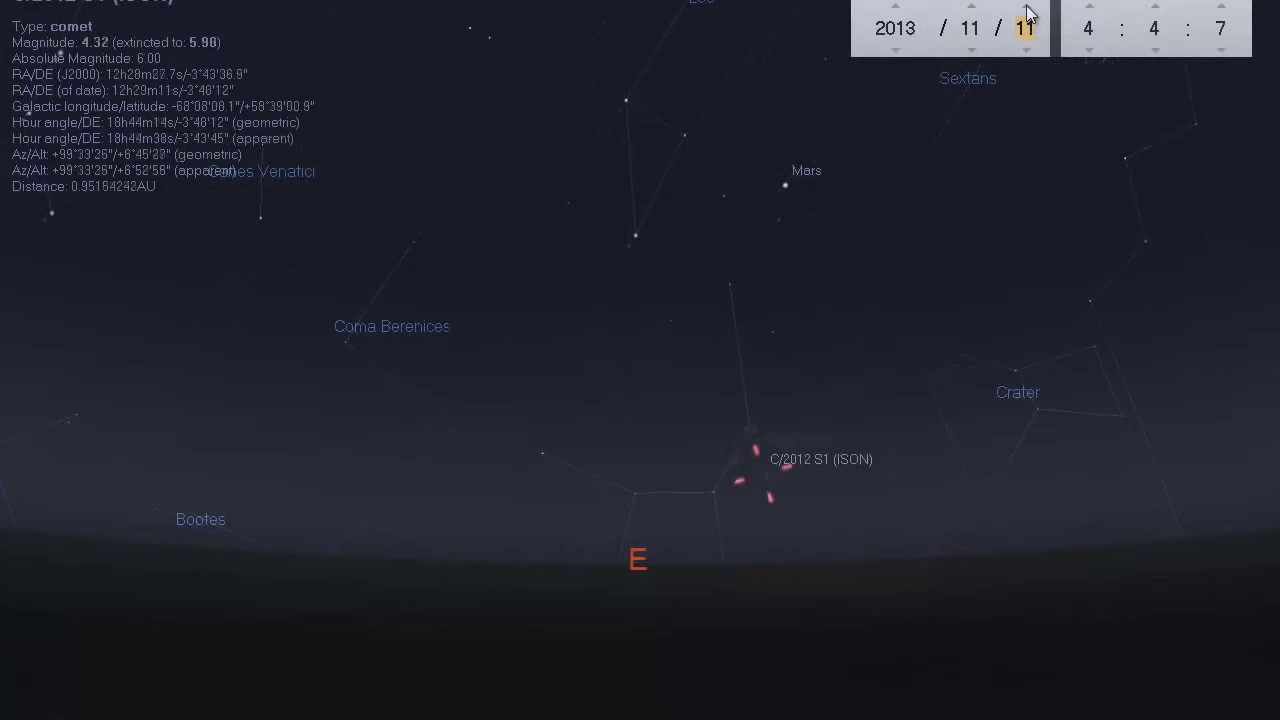
{"action": "left_click", "coordinate": [1026, 7]}
{"action": "left_click", "coordinate": [1026, 7]}
{"action": "left_click", "coordinate": [1026, 7]}
{"action": "left_click", "coordinate": [1026, 7]}
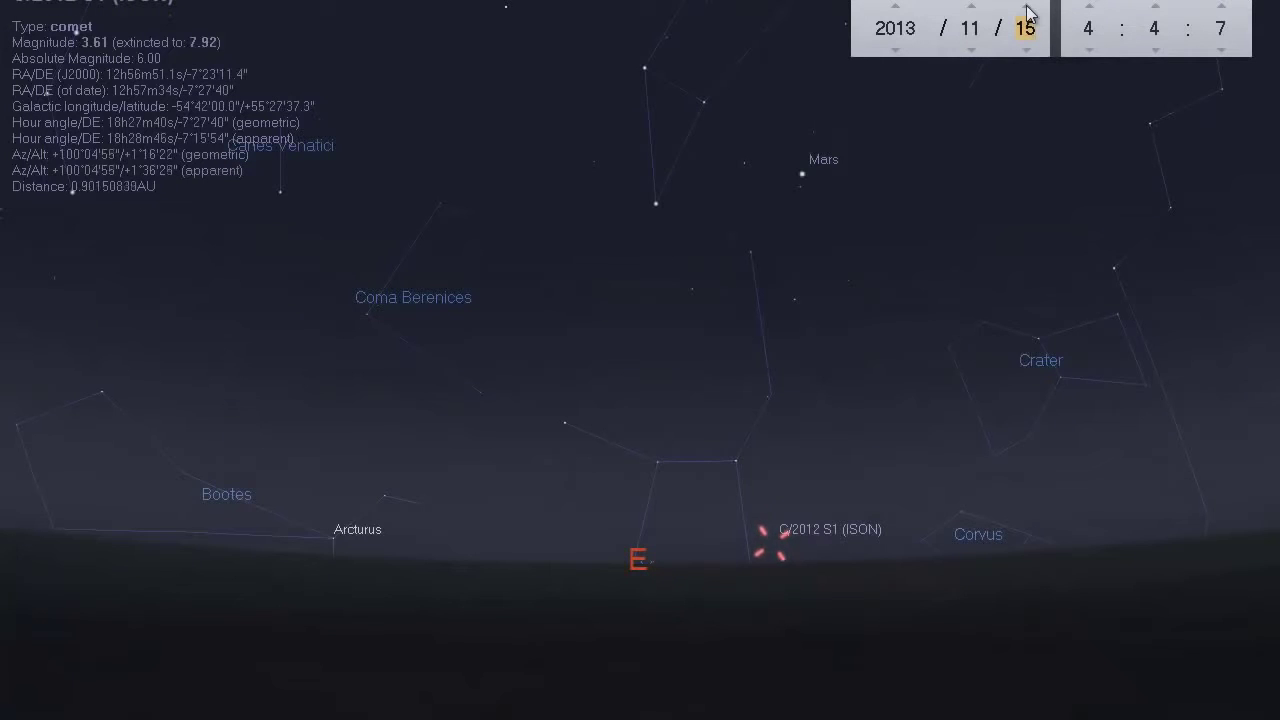
{"action": "left_click", "coordinate": [1026, 7]}
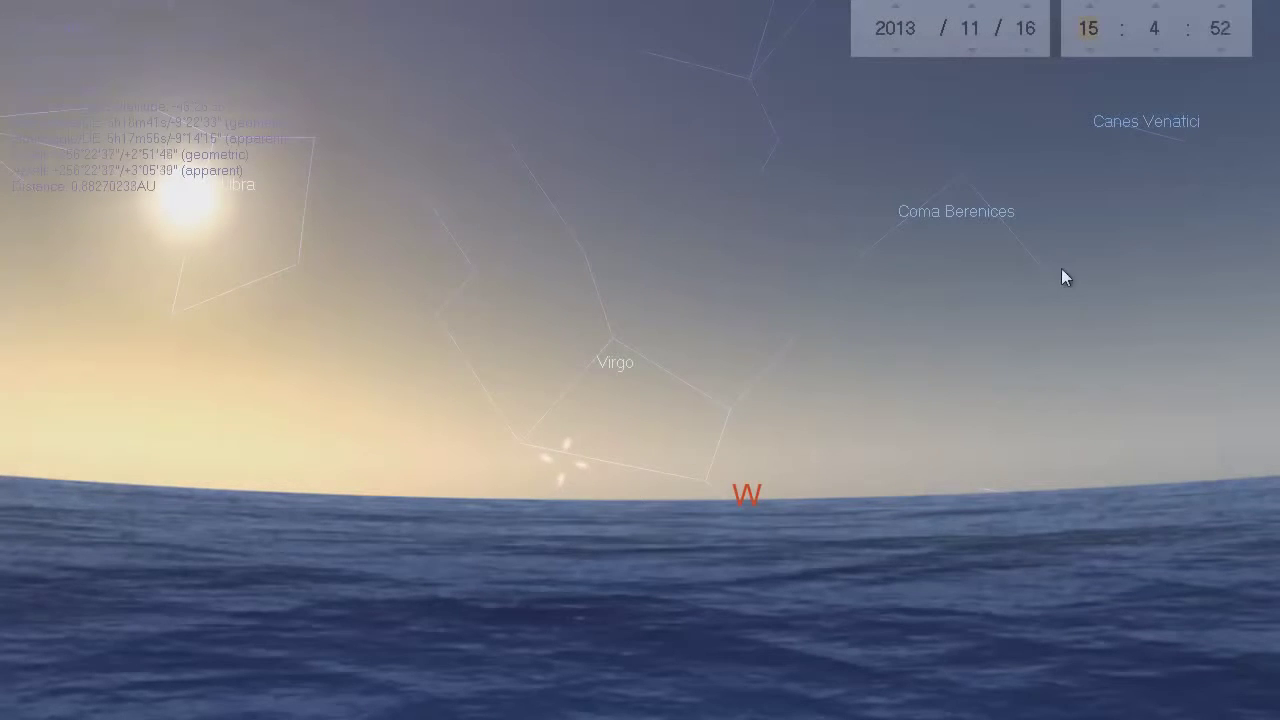
Advance the date to 20 November 2013 to follow the comet above the western horizon
{"action": "left_click", "coordinate": [1026, 7]}
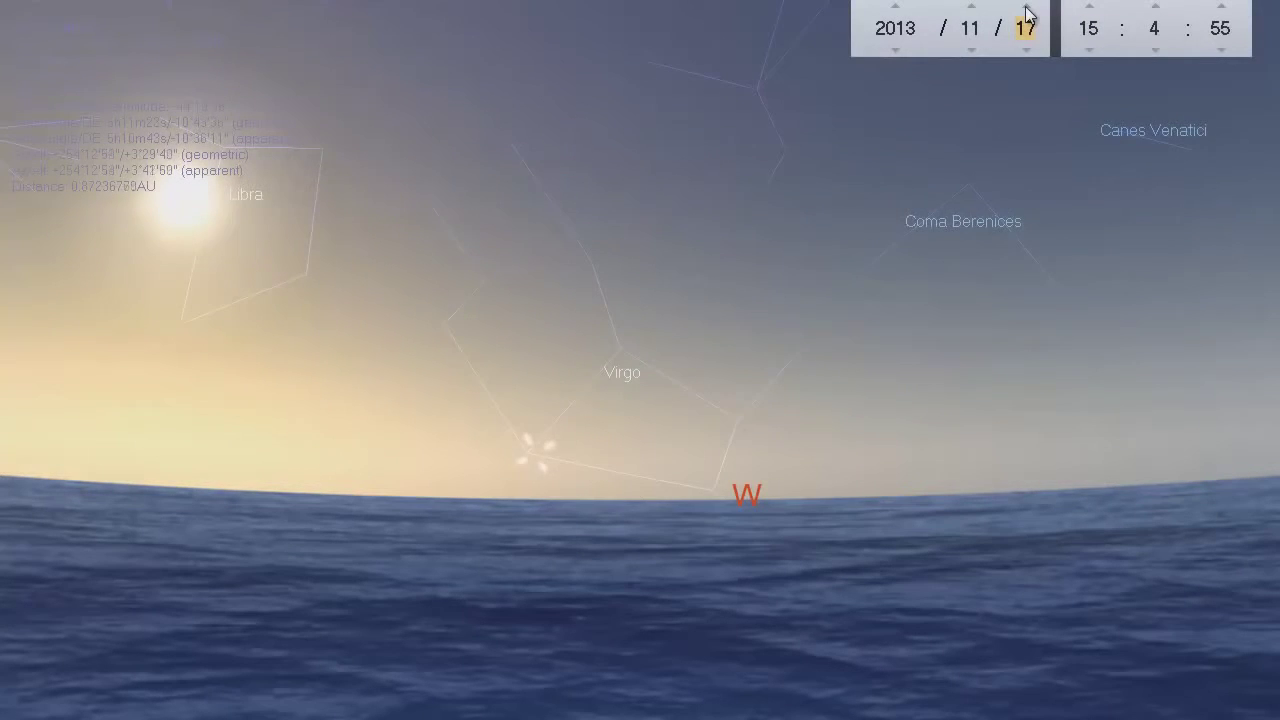
{"action": "left_click", "coordinate": [1026, 7]}
{"action": "left_click", "coordinate": [1026, 7]}
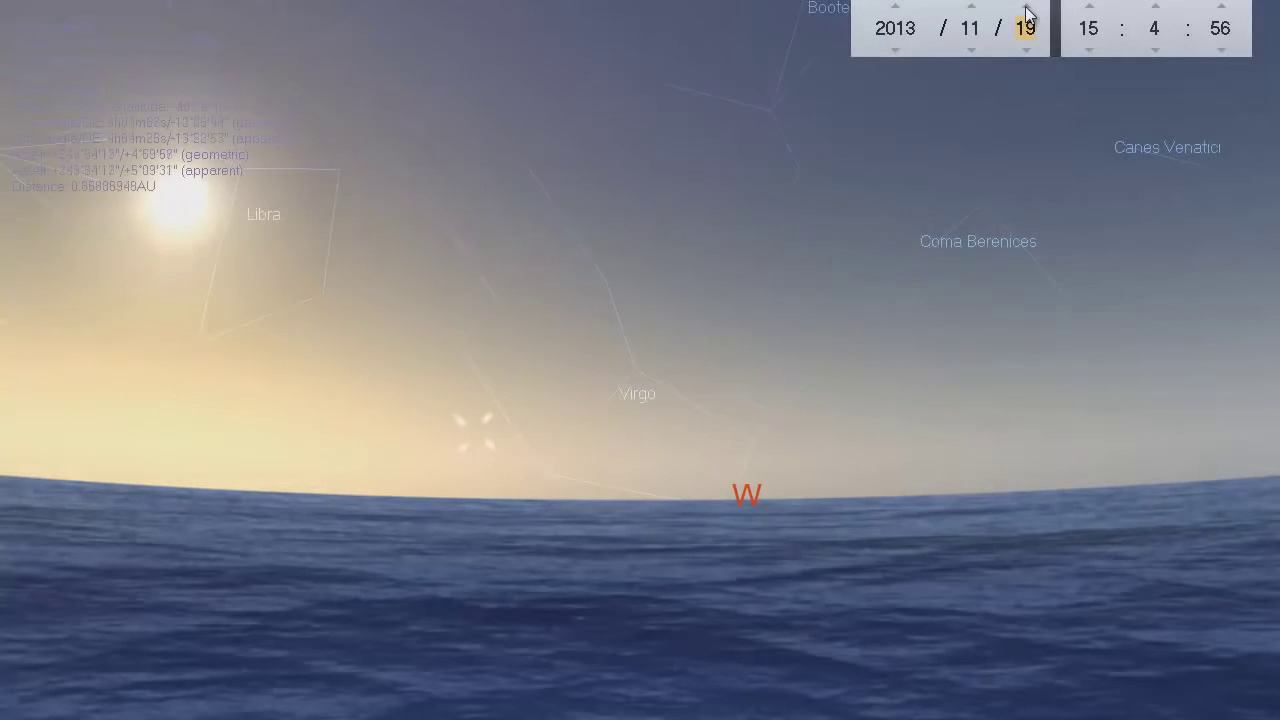
{"action": "left_click", "coordinate": [1026, 7]}
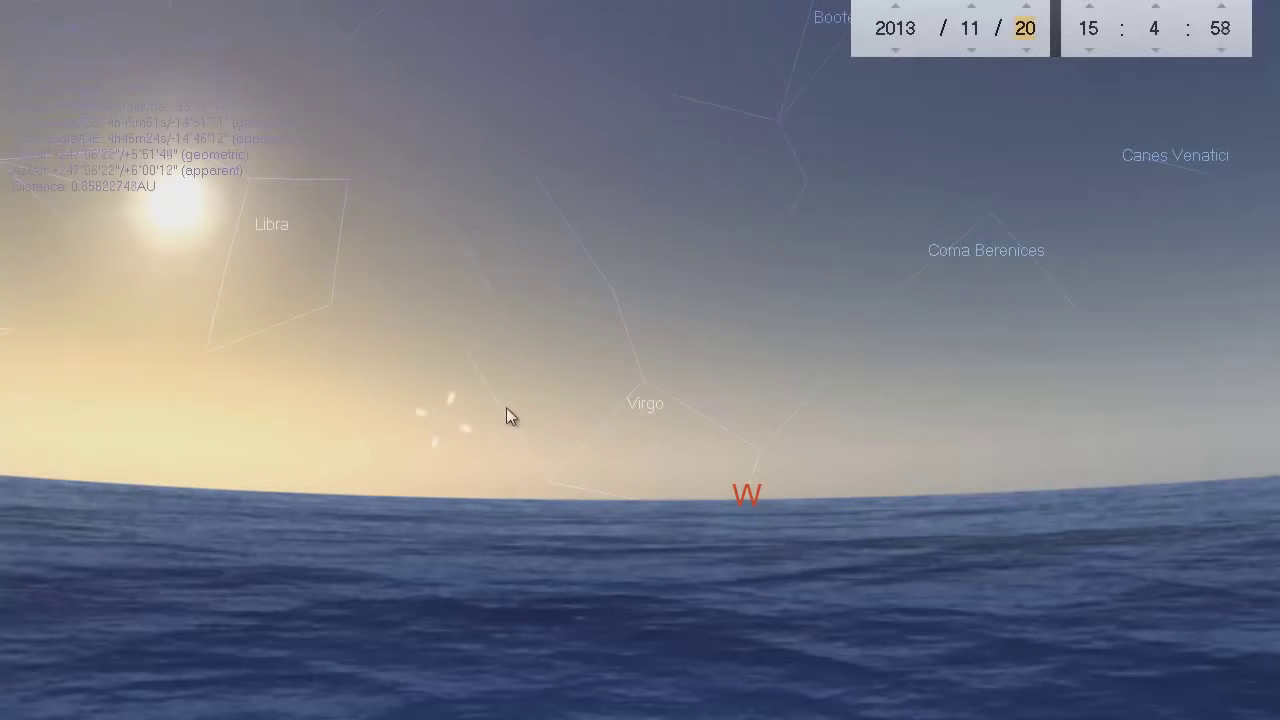
Bring the Sun and the comet into view together and advance the date to 27 November 2013
{"action": "left_click_drag", "start_coordinate": [541, 383], "coordinate": [887, 356]}
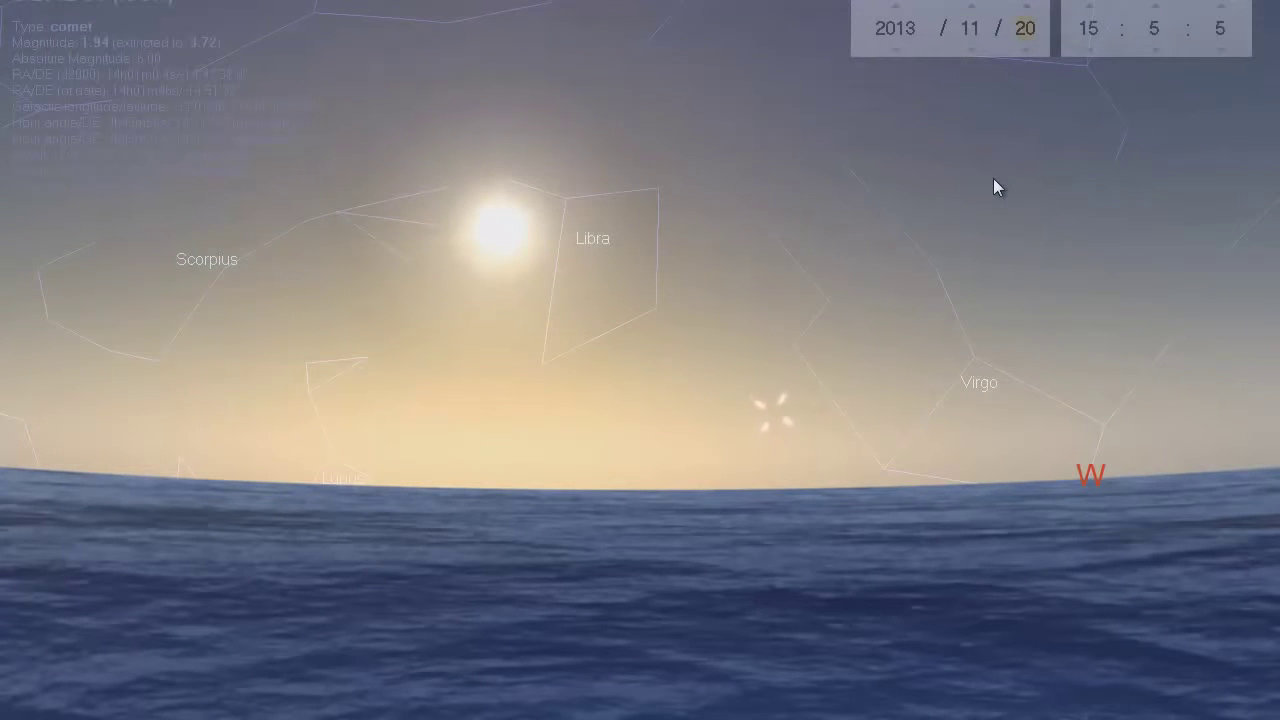
{"action": "left_click_drag", "start_coordinate": [966, 257], "coordinate": [1026, 274]}
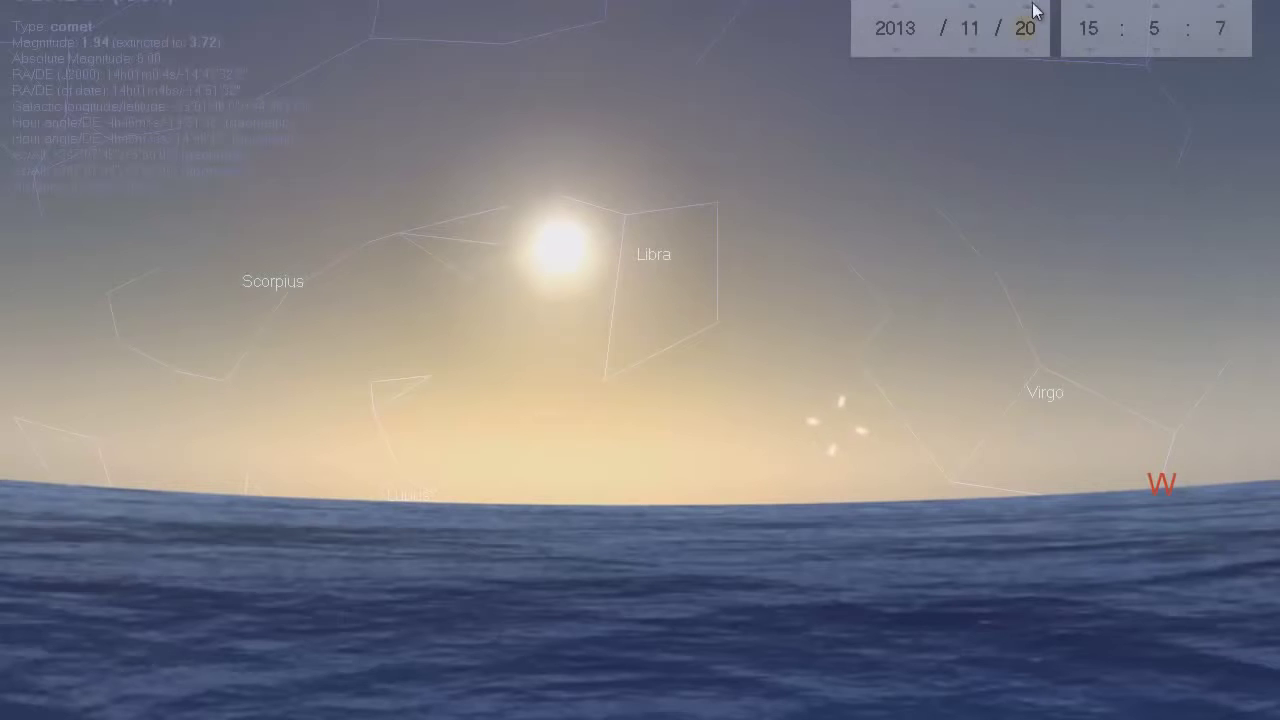
{"action": "scroll", "coordinate": [1026, 16], "scroll_direction": "up", "scroll_amount": 3}
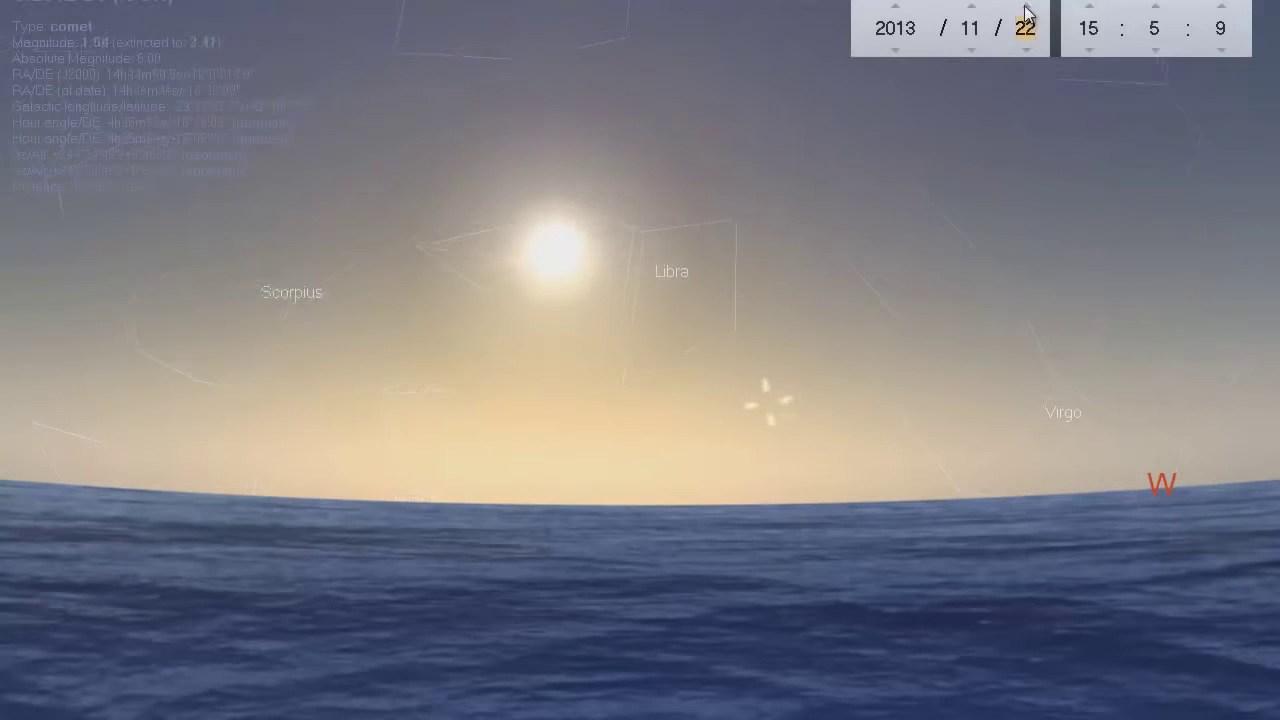
{"action": "scroll", "coordinate": [1026, 16], "scroll_direction": "up", "scroll_amount": 4}
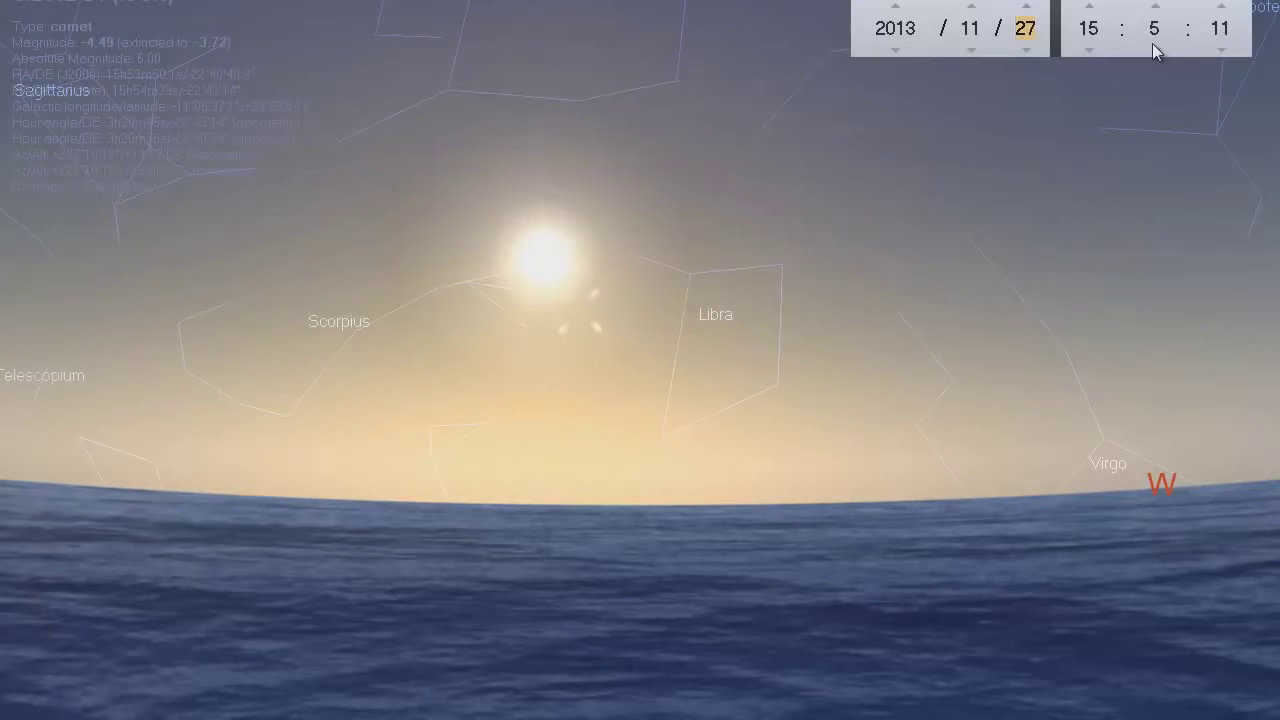
Centre the sky around the Sun and set the date to 28 November 2013
{"action": "left_click_drag", "start_coordinate": [814, 243], "coordinate": [929, 317]}
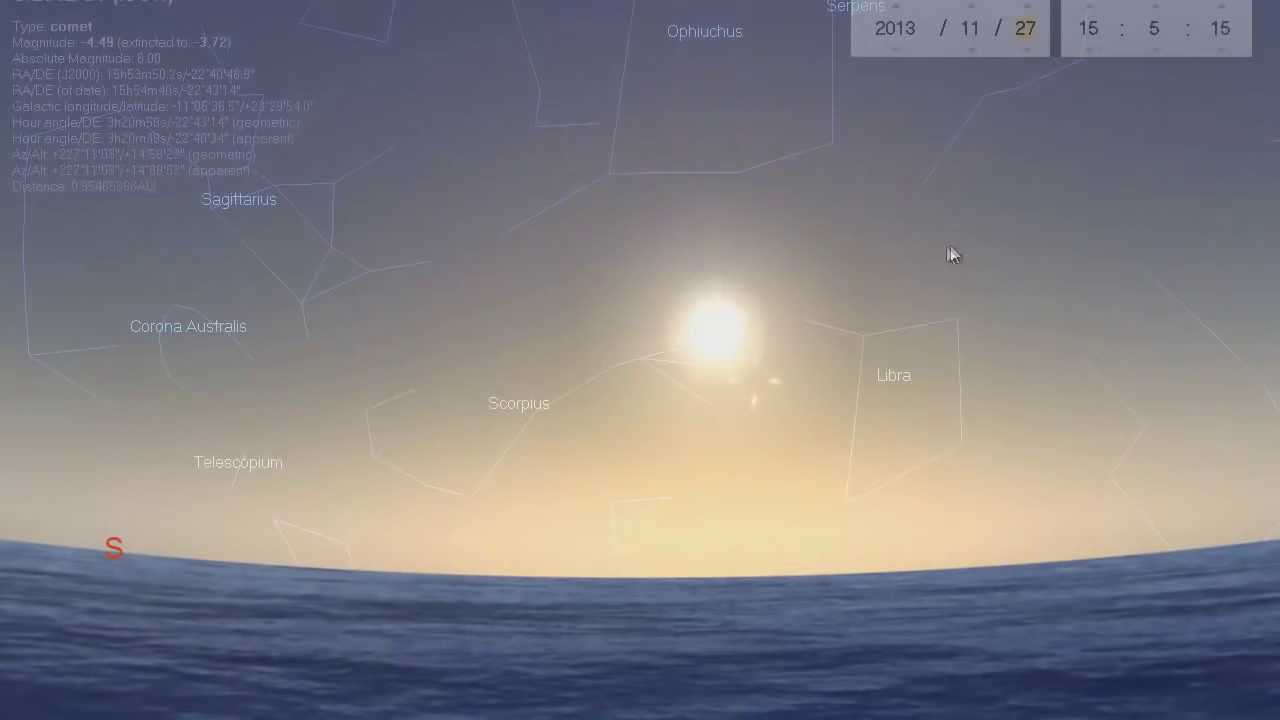
{"action": "left_click_drag", "start_coordinate": [871, 257], "coordinate": [912, 317]}
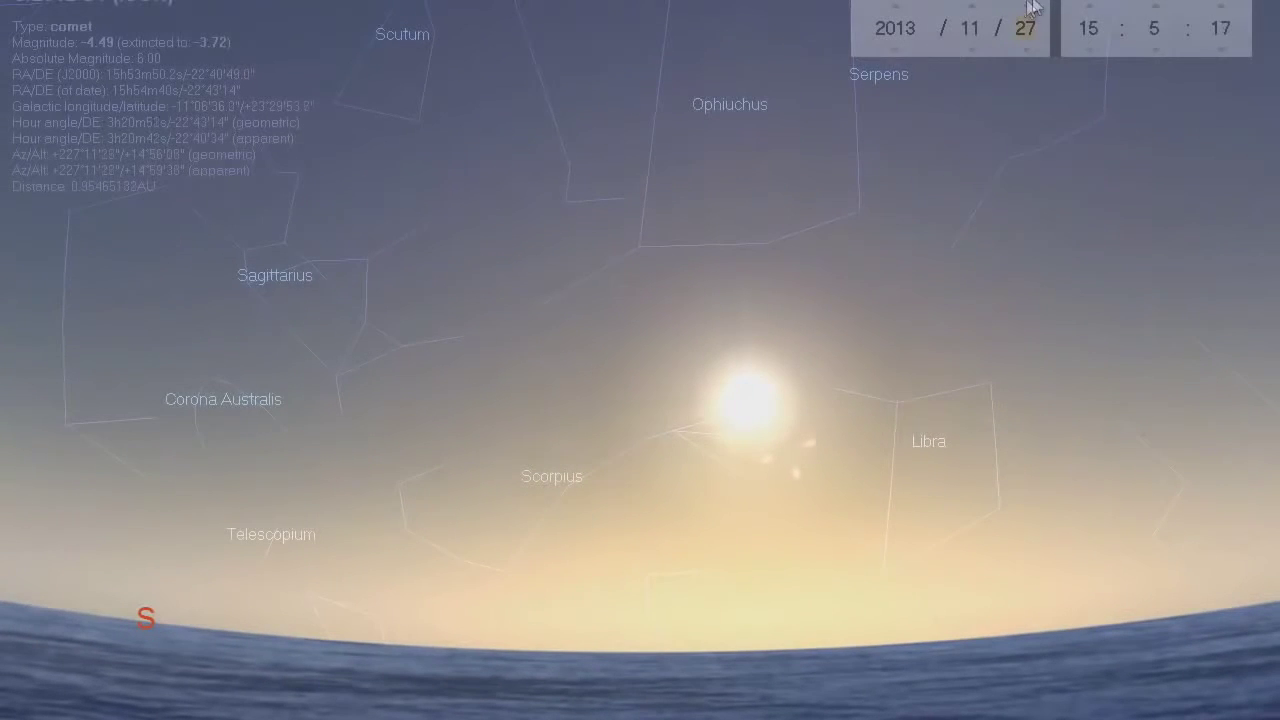
{"action": "left_click", "coordinate": [1026, 8]}
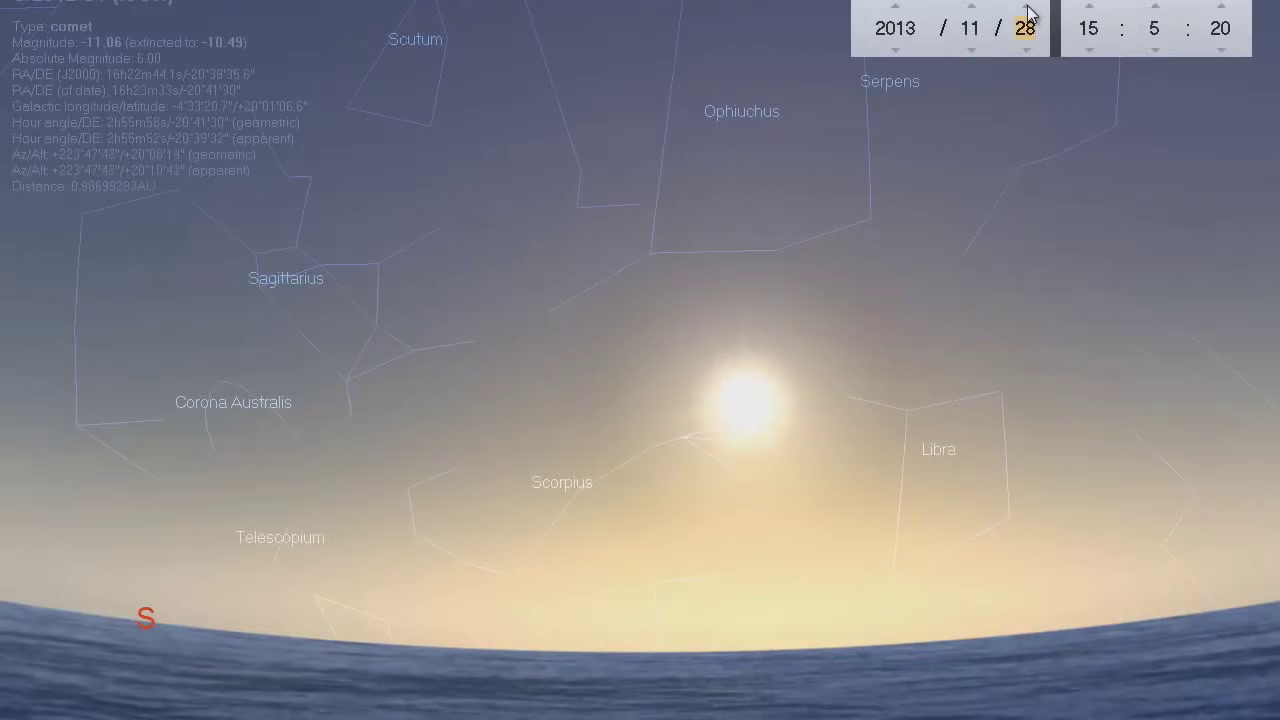
Set the time back to 14:02 to view the comet at the Sun on 28 November
{"action": "left_click", "coordinate": [1087, 48]}
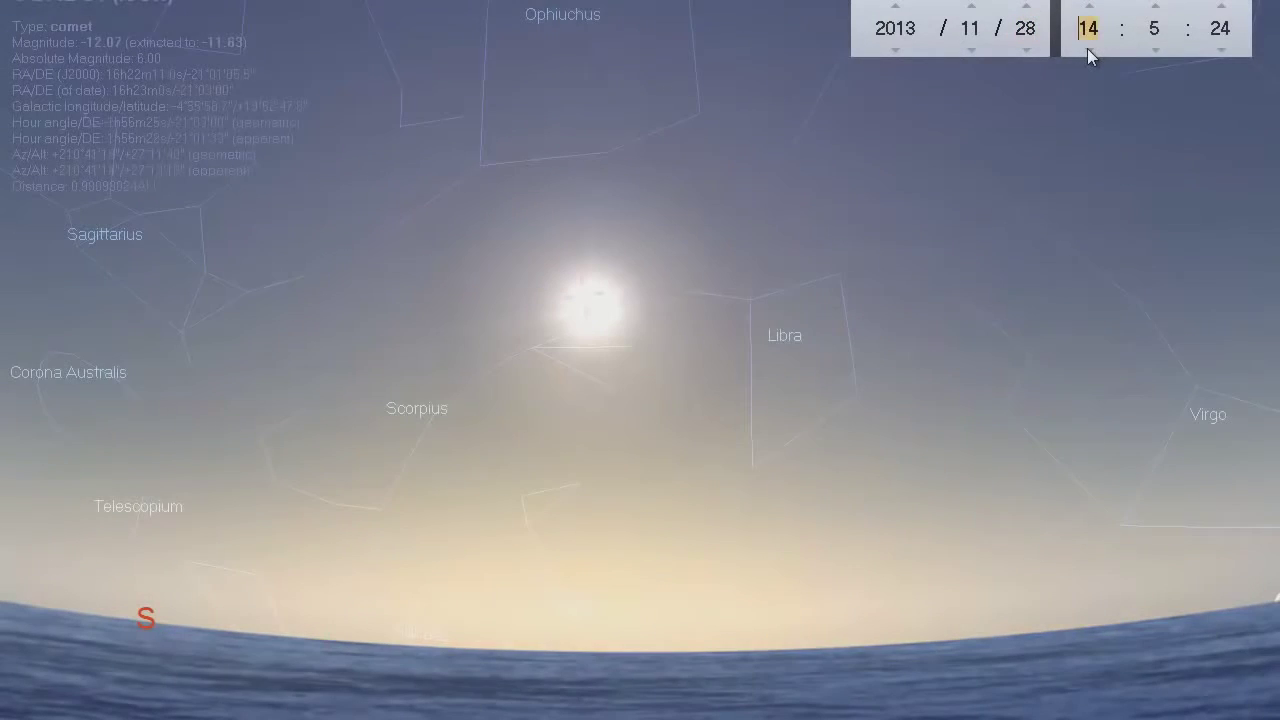
{"action": "left_click", "coordinate": [1156, 50]}
{"action": "left_click", "coordinate": [1156, 50]}
{"action": "left_click", "coordinate": [1156, 50]}
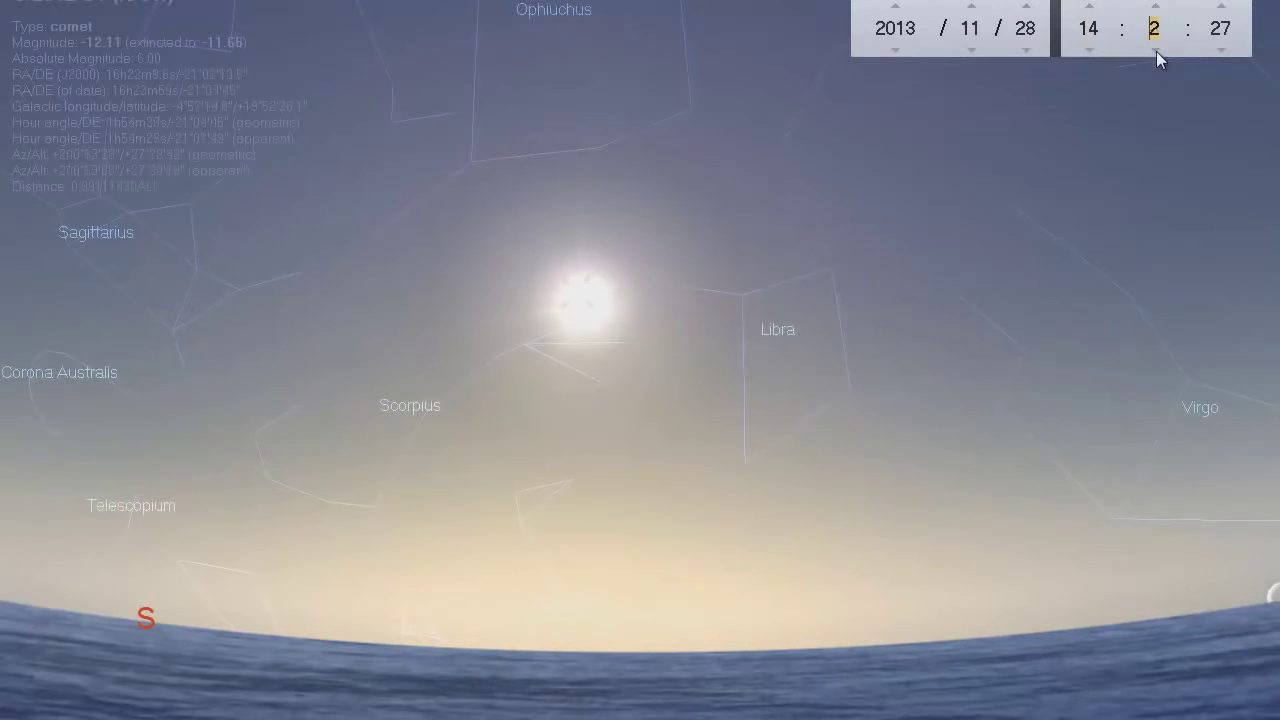
Move the time forward hour by hour to 17:00 hours, following the Sun and comet down to the horizon
{"action": "left_click_drag", "start_coordinate": [560, 334], "coordinate": [742, 378]}
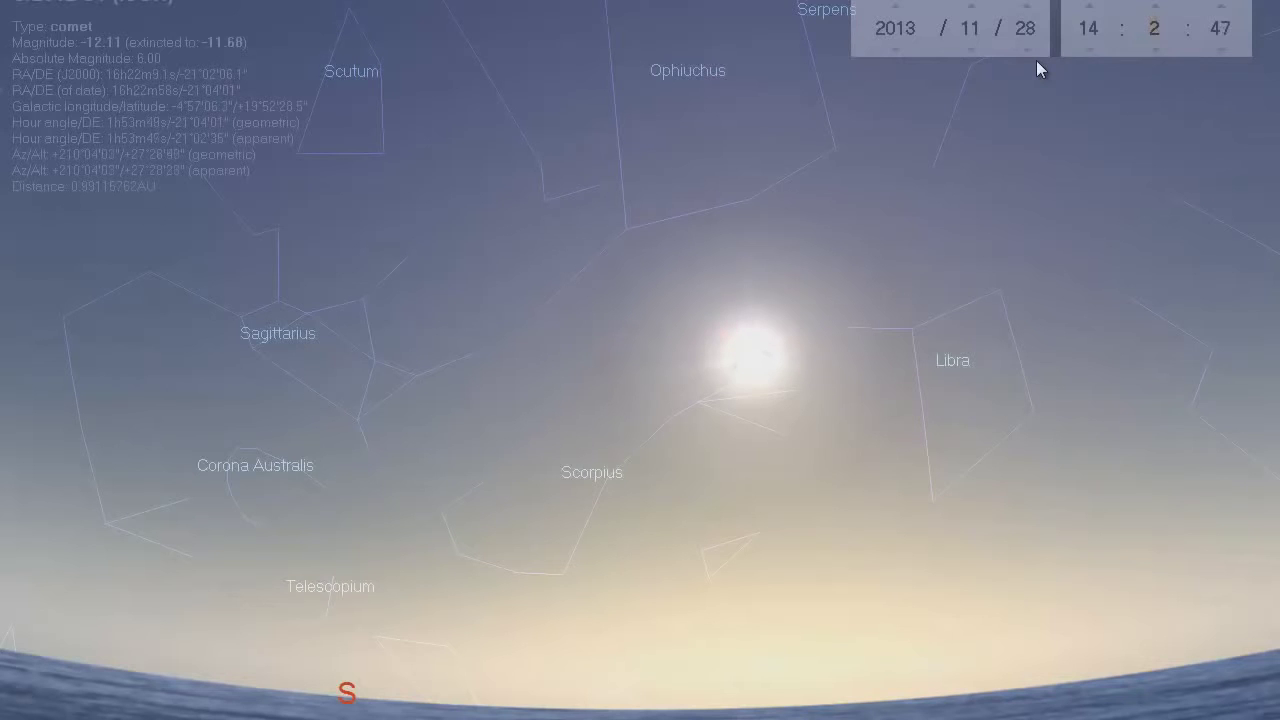
{"action": "left_click", "coordinate": [1088, 10]}
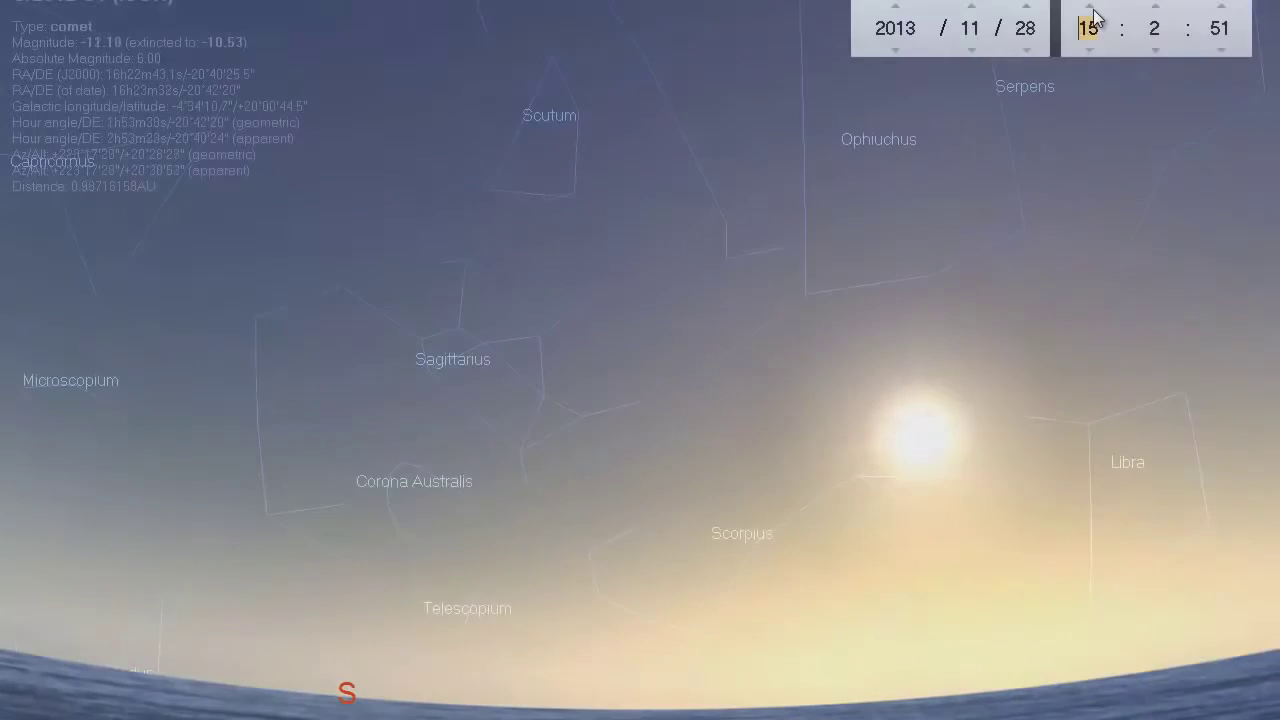
{"action": "left_click", "coordinate": [1092, 10]}
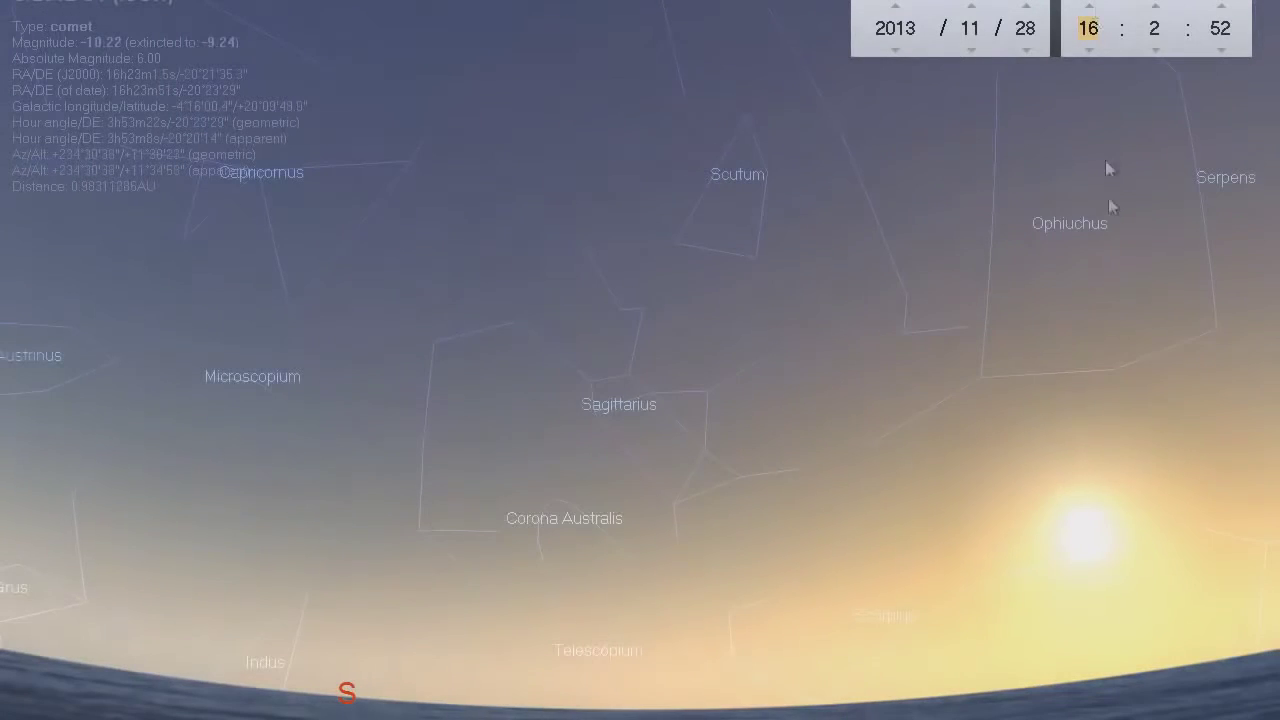
{"action": "left_click_drag", "start_coordinate": [1025, 407], "coordinate": [572, 243]}
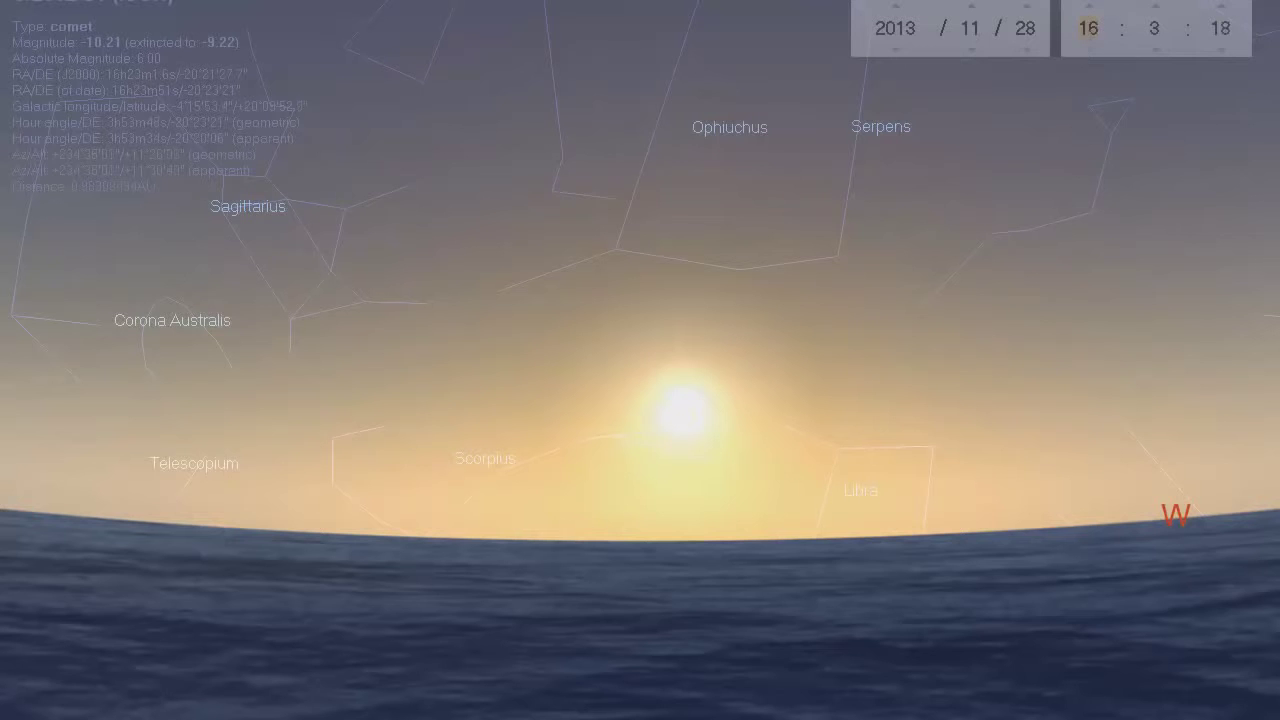
{"action": "left_click", "coordinate": [1089, 6]}
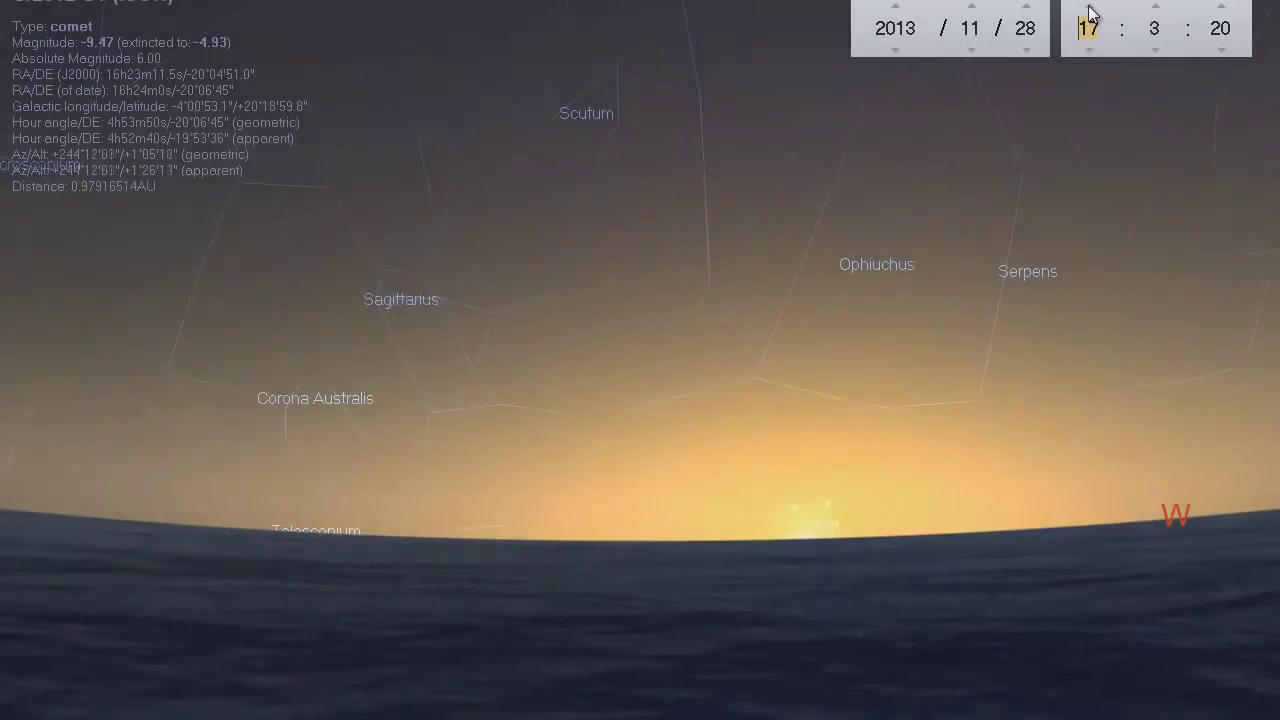
Advance the date to 1 December 2013 with the western sunset horizon in view
{"action": "left_click_drag", "start_coordinate": [980, 350], "coordinate": [845, 266]}
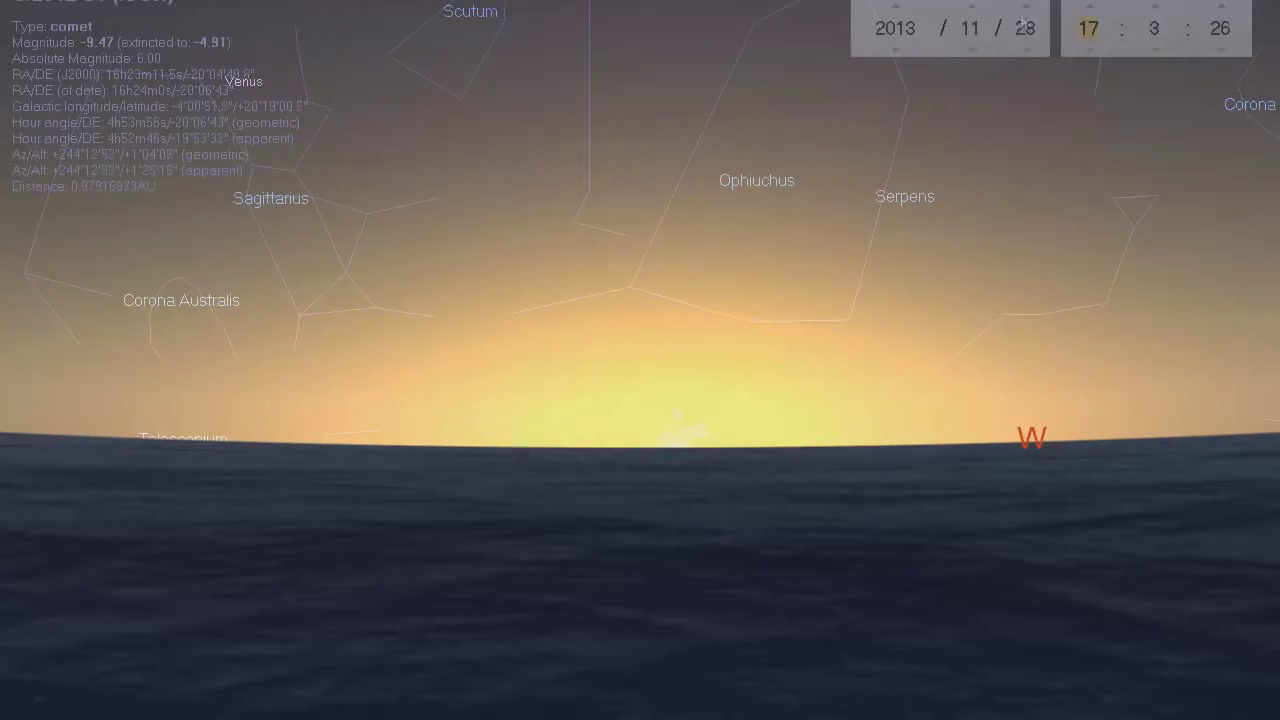
{"action": "left_click", "coordinate": [1026, 7]}
{"action": "left_click", "coordinate": [1026, 7]}
{"action": "left_click", "coordinate": [1026, 7]}
{"action": "mouse_move", "coordinate": [1008, 238]}
{"action": "left_mouse_down"}
{"action": "mouse_move", "coordinate": [931, 289]}
{"action": "mouse_move", "coordinate": [669, 214]}
{"action": "mouse_move", "coordinate": [654, 189]}
{"action": "left_mouse_up"}
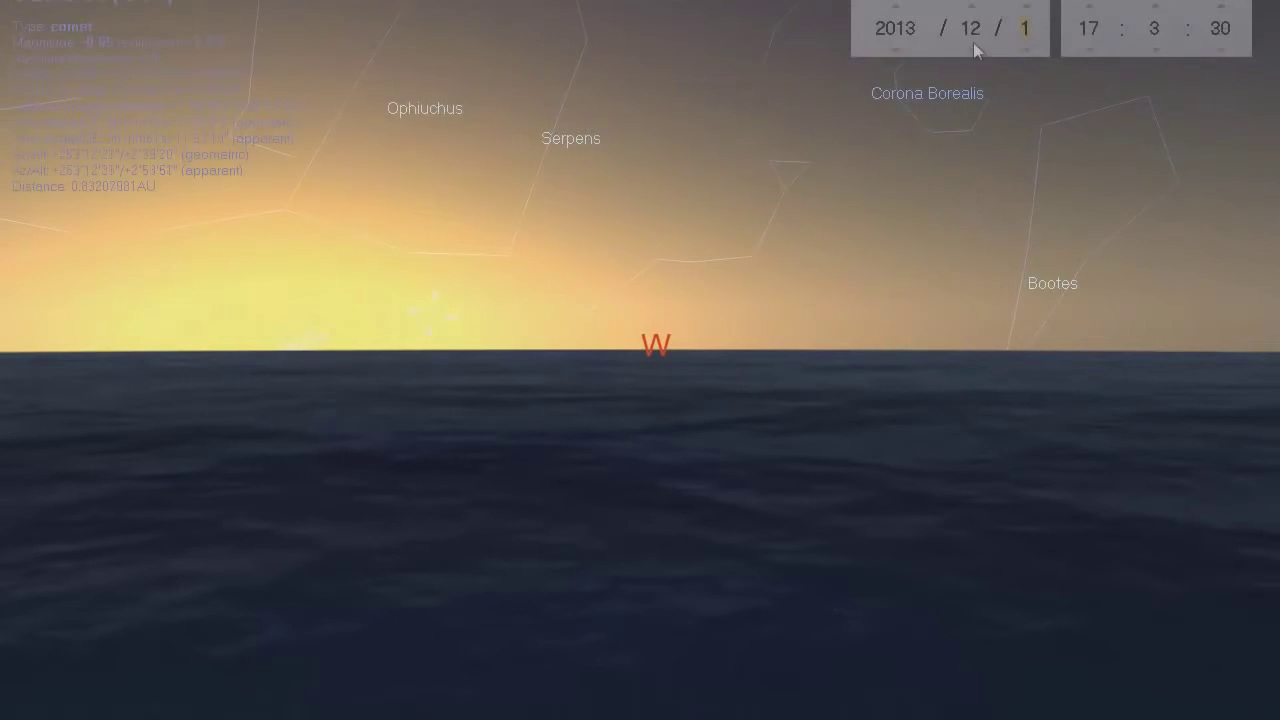
Move the time forward minute by minute to 17:09
{"action": "left_click", "coordinate": [1156, 7]}
{"action": "left_click", "coordinate": [1156, 7]}
{"action": "left_click", "coordinate": [1156, 7]}
{"action": "left_click", "coordinate": [1156, 7]}
{"action": "left_click", "coordinate": [1156, 7]}
{"action": "left_click", "coordinate": [1156, 7]}
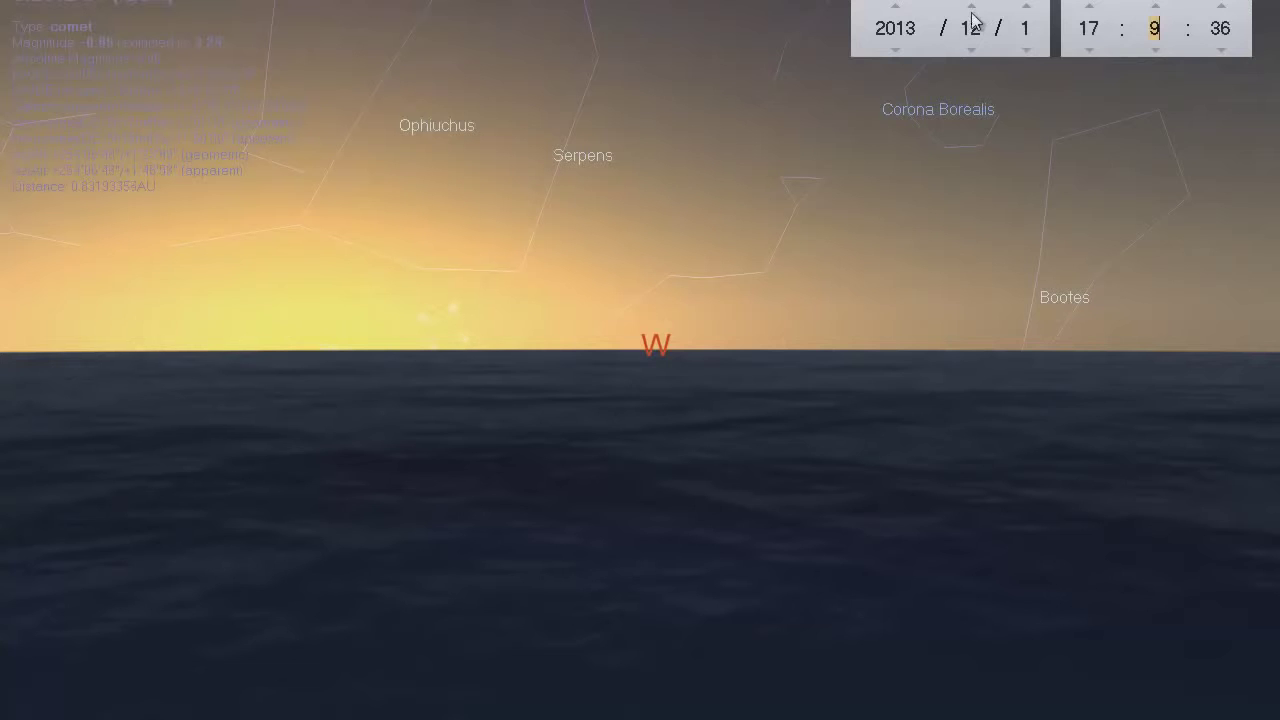
Advance the date day by day to 9 December 2013 to track the comet along the western horizon
{"action": "left_click", "coordinate": [1030, 7]}
{"action": "left_click", "coordinate": [1030, 7]}
{"action": "left_click", "coordinate": [1030, 7]}
{"action": "left_click", "coordinate": [1030, 7]}
{"action": "left_click", "coordinate": [1030, 7]}
{"action": "left_click", "coordinate": [1030, 7]}
{"action": "left_click", "coordinate": [1030, 7]}
{"action": "left_click", "coordinate": [1030, 7]}
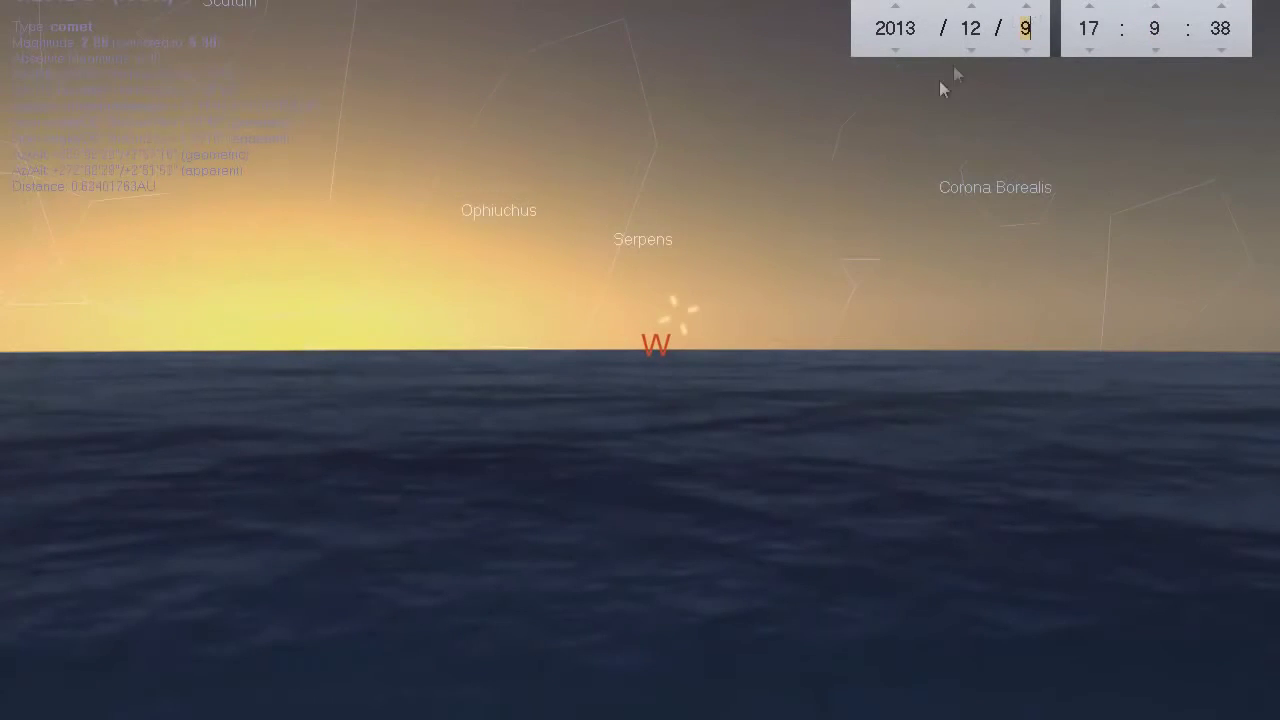
Advance the date to 20 December 2013, following the comet north of west towards Corona Borealis
{"action": "left_click_drag", "start_coordinate": [840, 225], "coordinate": [666, 280]}
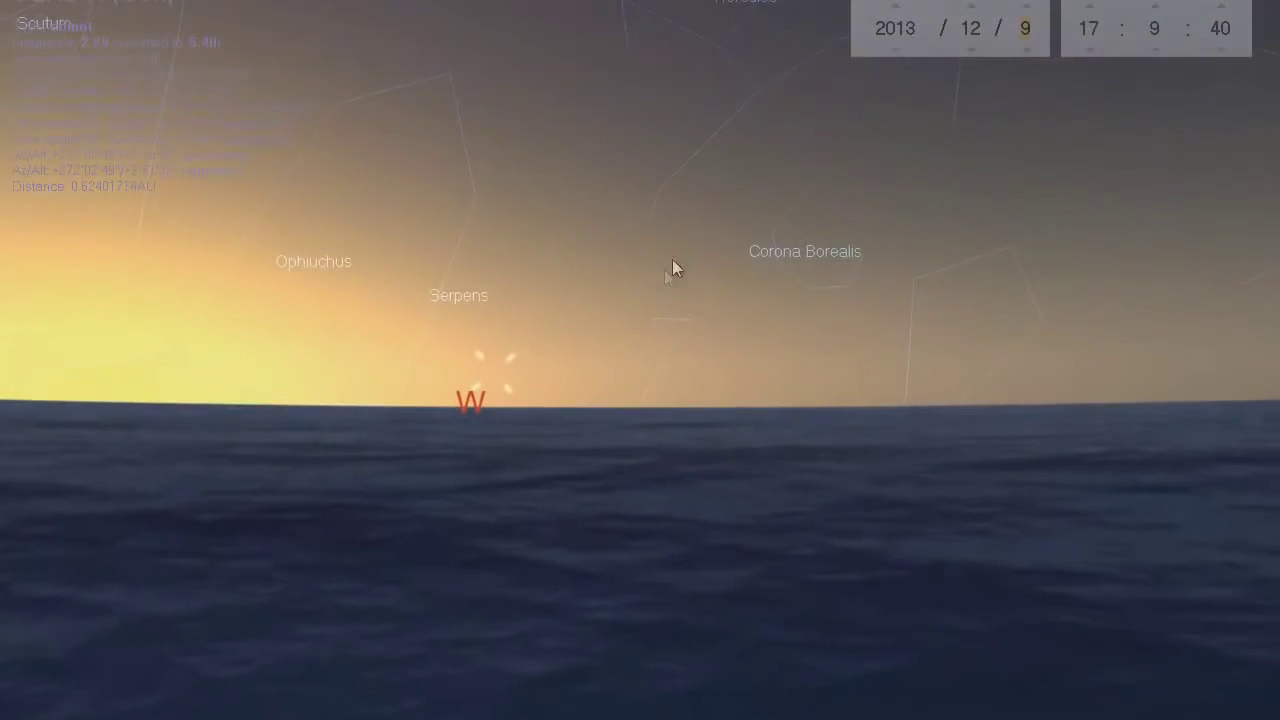
{"action": "left_click", "coordinate": [1025, 7]}
{"action": "left_click", "coordinate": [1025, 8]}
{"action": "left_click", "coordinate": [1025, 8]}
{"action": "left_click", "coordinate": [1025, 8]}
{"action": "left_click", "coordinate": [1025, 8]}
{"action": "left_click", "coordinate": [1025, 8]}
{"action": "left_click", "coordinate": [1025, 8]}
{"action": "left_click", "coordinate": [1025, 8]}
{"action": "left_click", "coordinate": [1025, 8]}
{"action": "left_click", "coordinate": [1025, 8]}
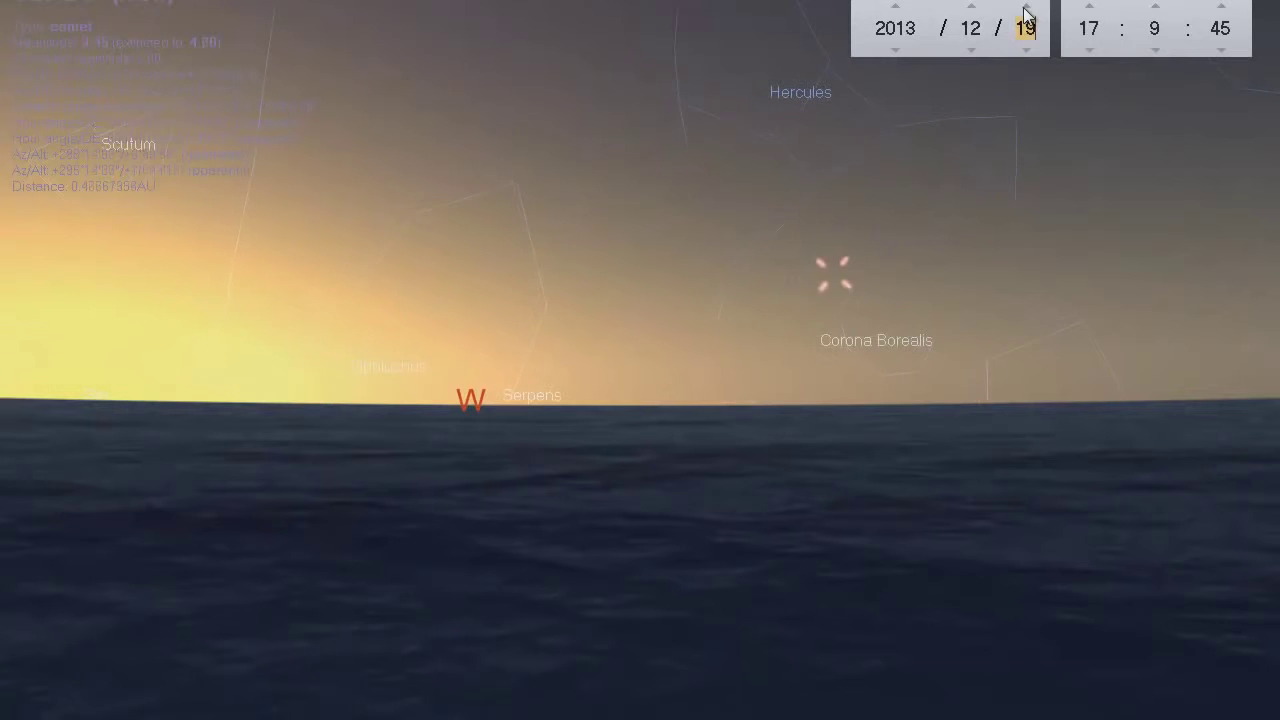
{"action": "left_click", "coordinate": [1025, 8]}
Move the time forward to 18:00 and centre the comet low in the darkened sky below Hercules
{"action": "left_click_drag", "start_coordinate": [1034, 200], "coordinate": [931, 214]}
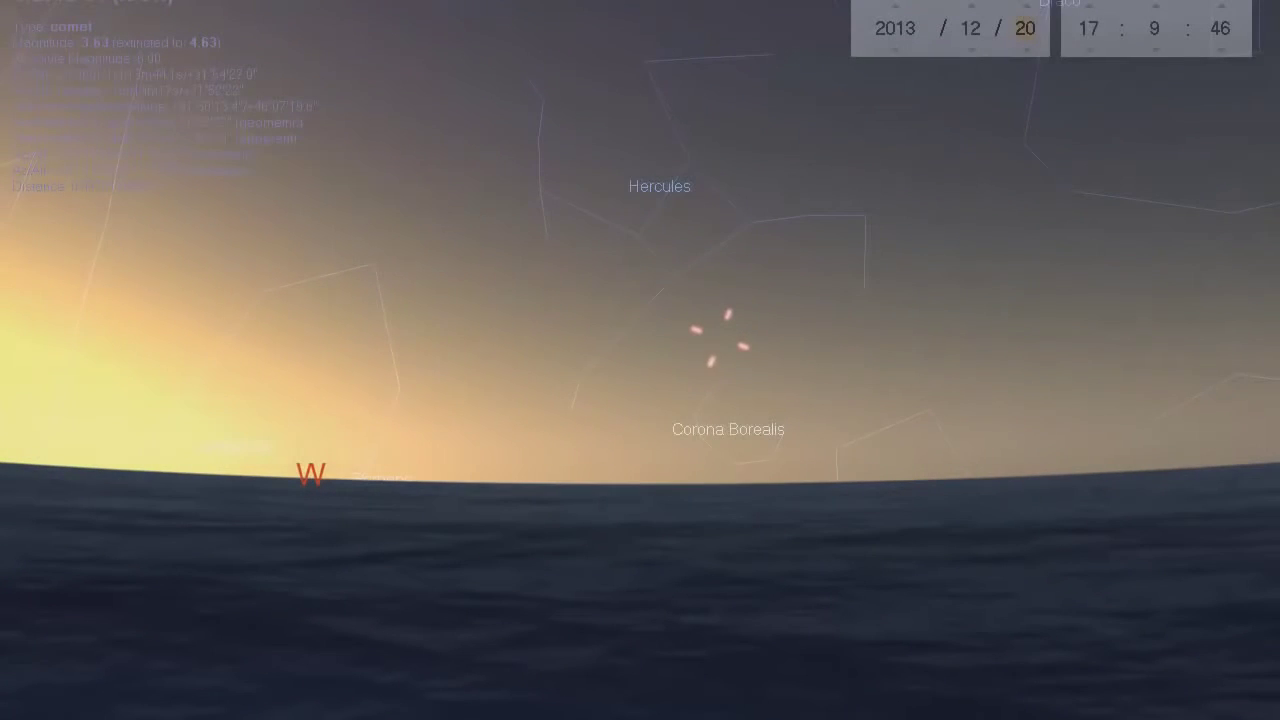
{"action": "left_click", "coordinate": [1157, 7]}
{"action": "left_click", "coordinate": [1157, 7]}
{"action": "left_click", "coordinate": [1157, 7]}
{"action": "left_click", "coordinate": [1157, 7]}
{"action": "left_click_drag", "start_coordinate": [1157, 8], "coordinate": [1157, 8]}
{"action": "scroll", "coordinate": [1148, 30], "scroll_direction": "down", "scroll_amount": 1}
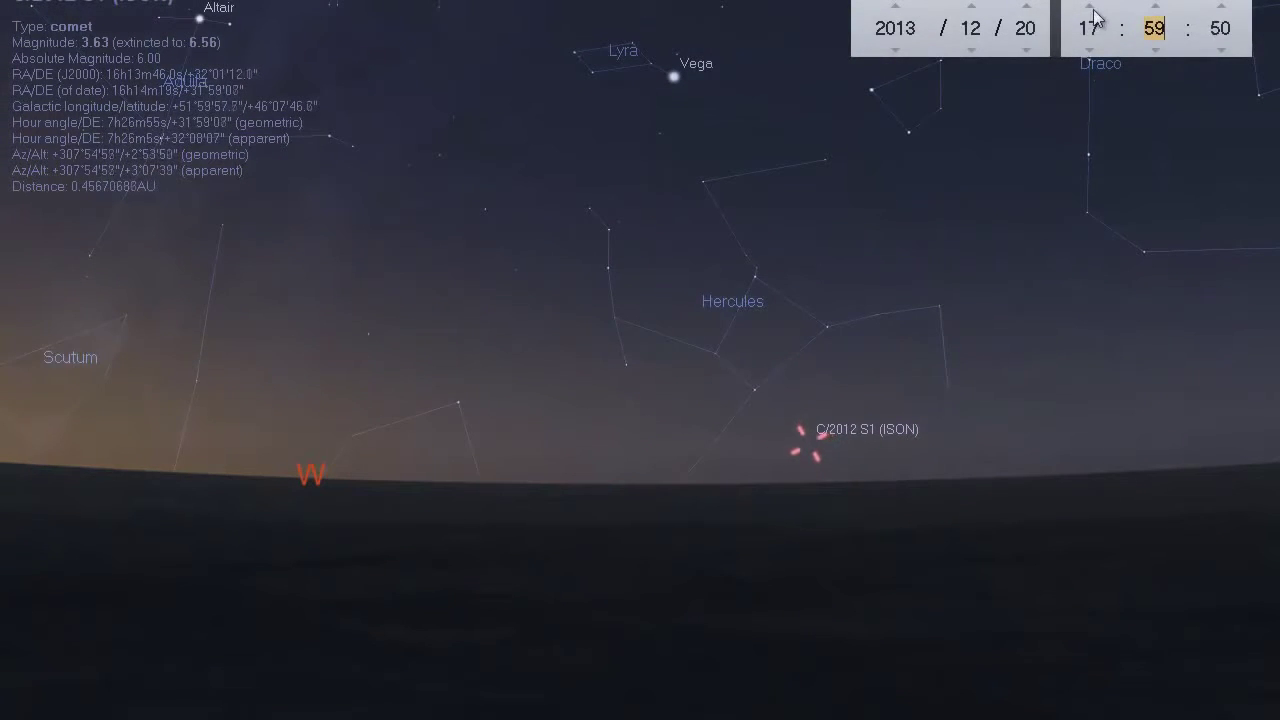
{"action": "left_click", "coordinate": [1155, 6]}
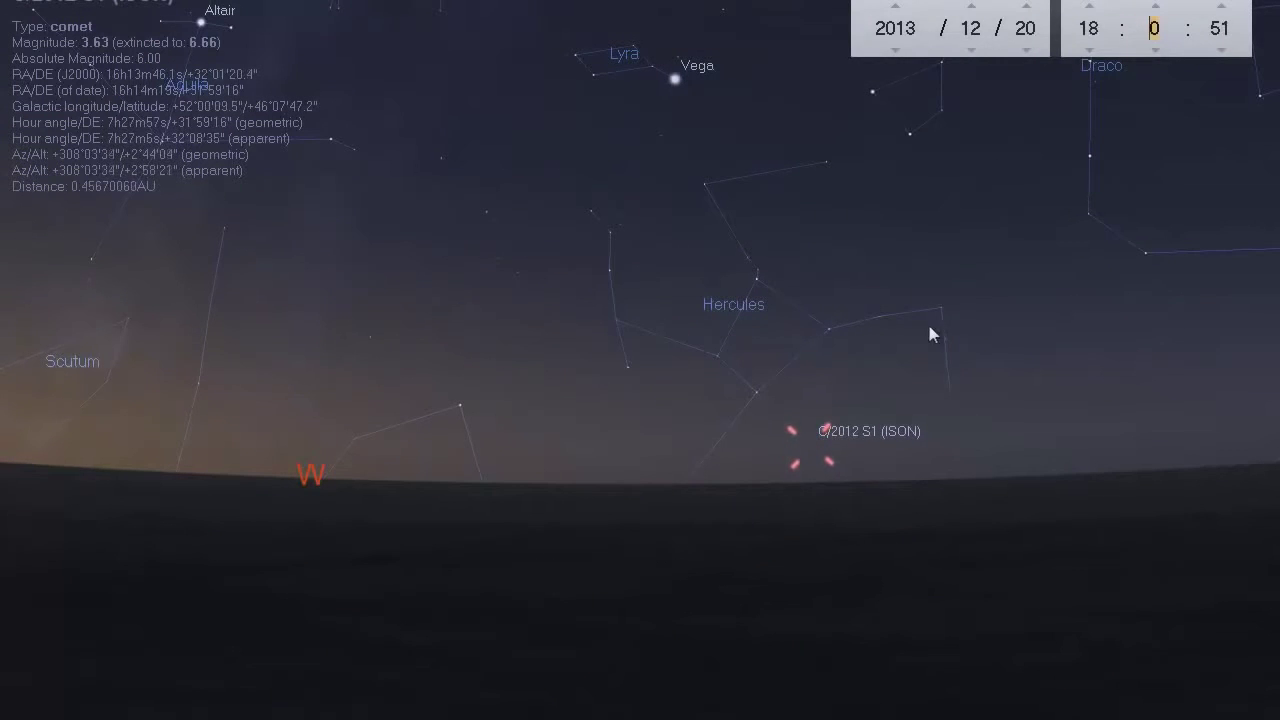
{"action": "left_click_drag", "start_coordinate": [930, 335], "coordinate": [748, 320]}
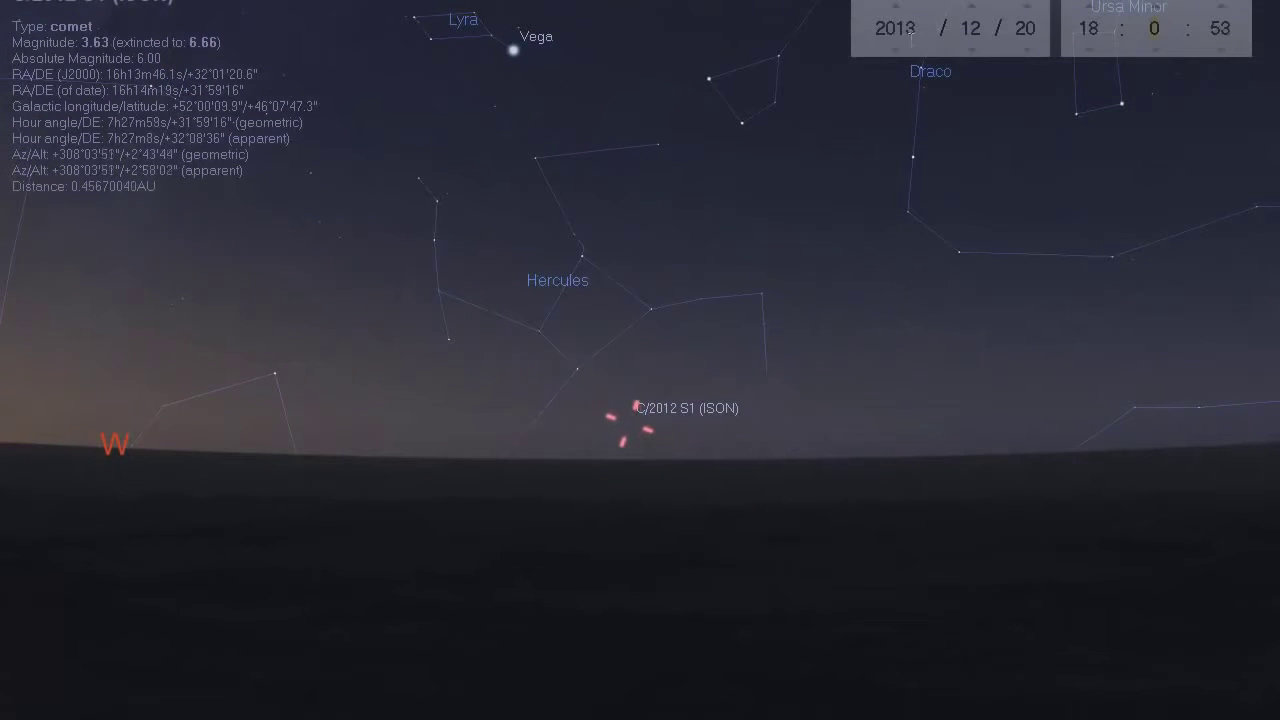
Advance the date day by day to 24 December 2013, keeping the comet beside Hercules in view above the north-western horizon
{"action": "left_click", "coordinate": [1029, 7]}
{"action": "left_click", "coordinate": [1028, 7]}
{"action": "left_click", "coordinate": [1027, 8]}
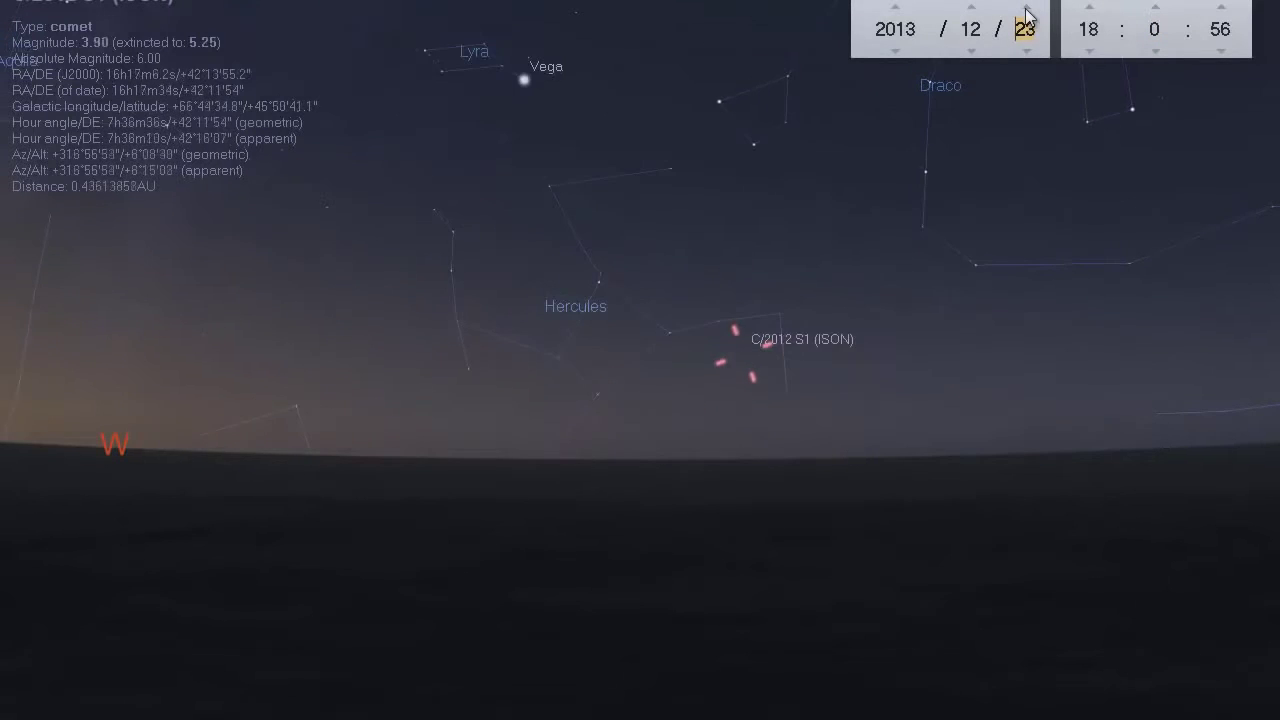
{"action": "left_click", "coordinate": [1027, 8]}
{"action": "left_click_drag", "start_coordinate": [1057, 229], "coordinate": [800, 298]}
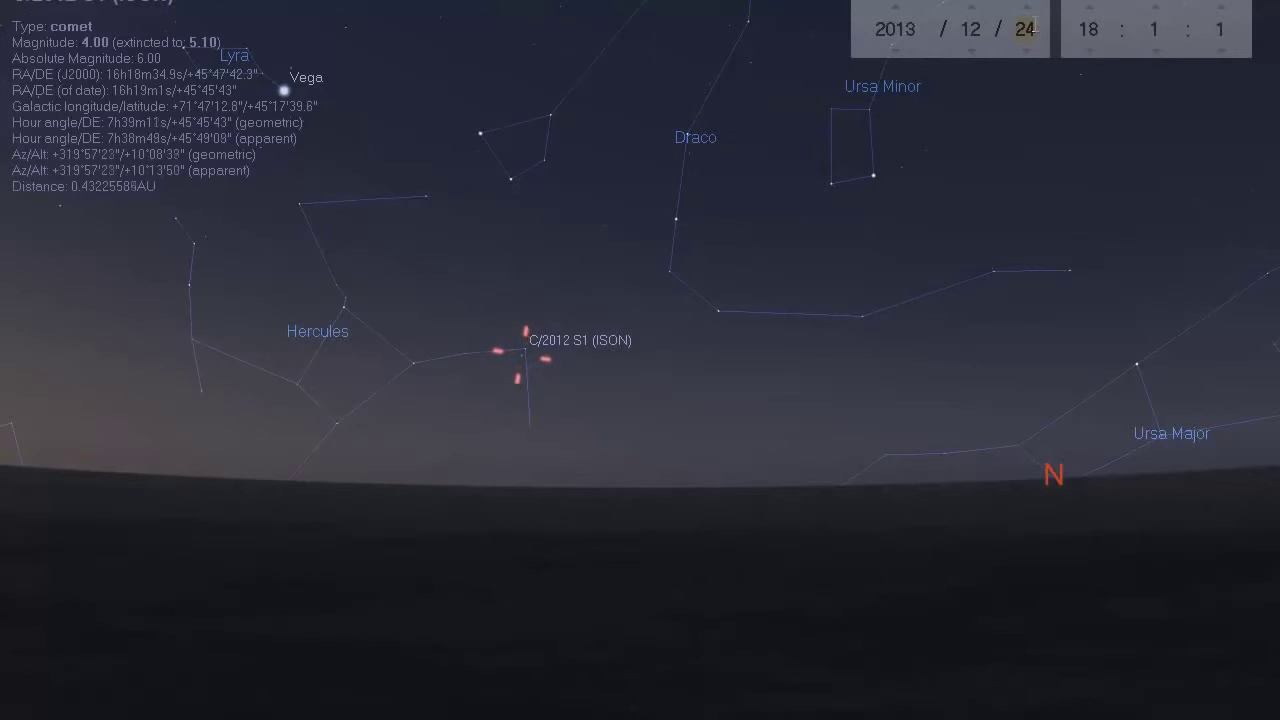
{"action": "left_click_drag", "start_coordinate": [920, 286], "coordinate": [1006, 240]}
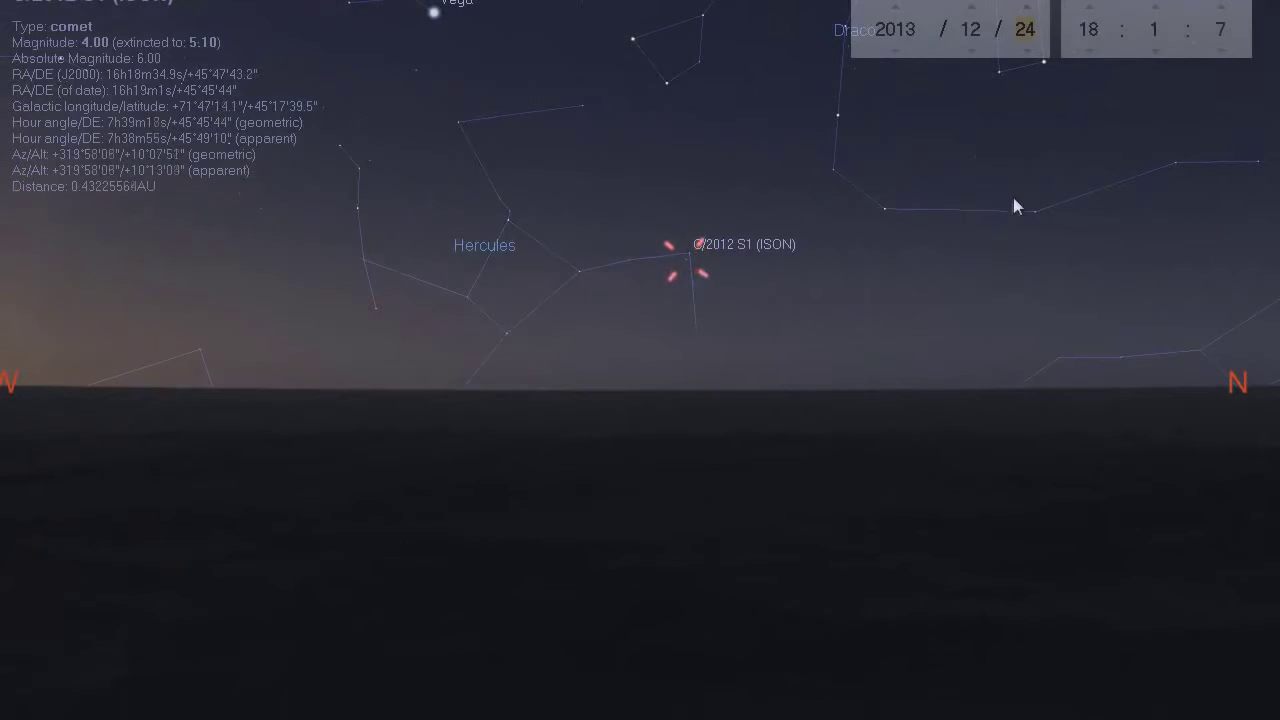
{"action": "left_click_drag", "start_coordinate": [1055, 259], "coordinate": [1000, 245]}
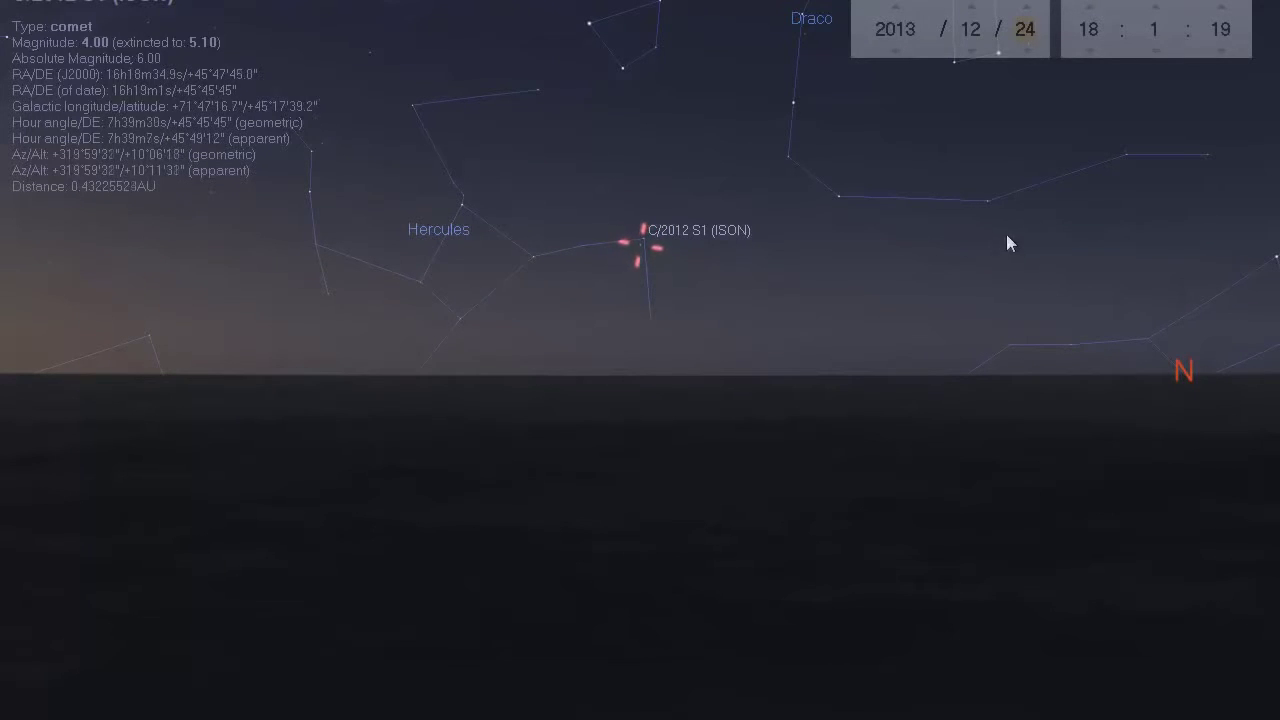
{"action": "left_click_drag", "start_coordinate": [975, 199], "coordinate": [904, 161]}
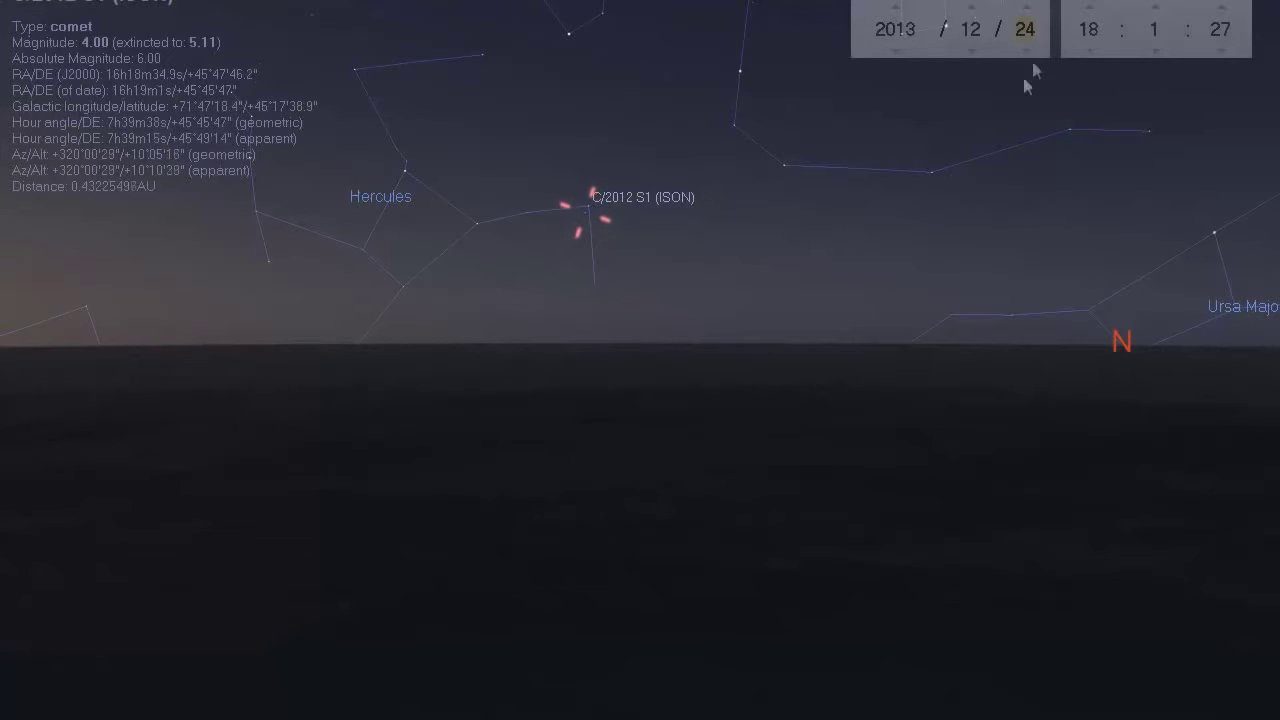
{"action": "left_click_drag", "start_coordinate": [989, 243], "coordinate": [986, 314]}
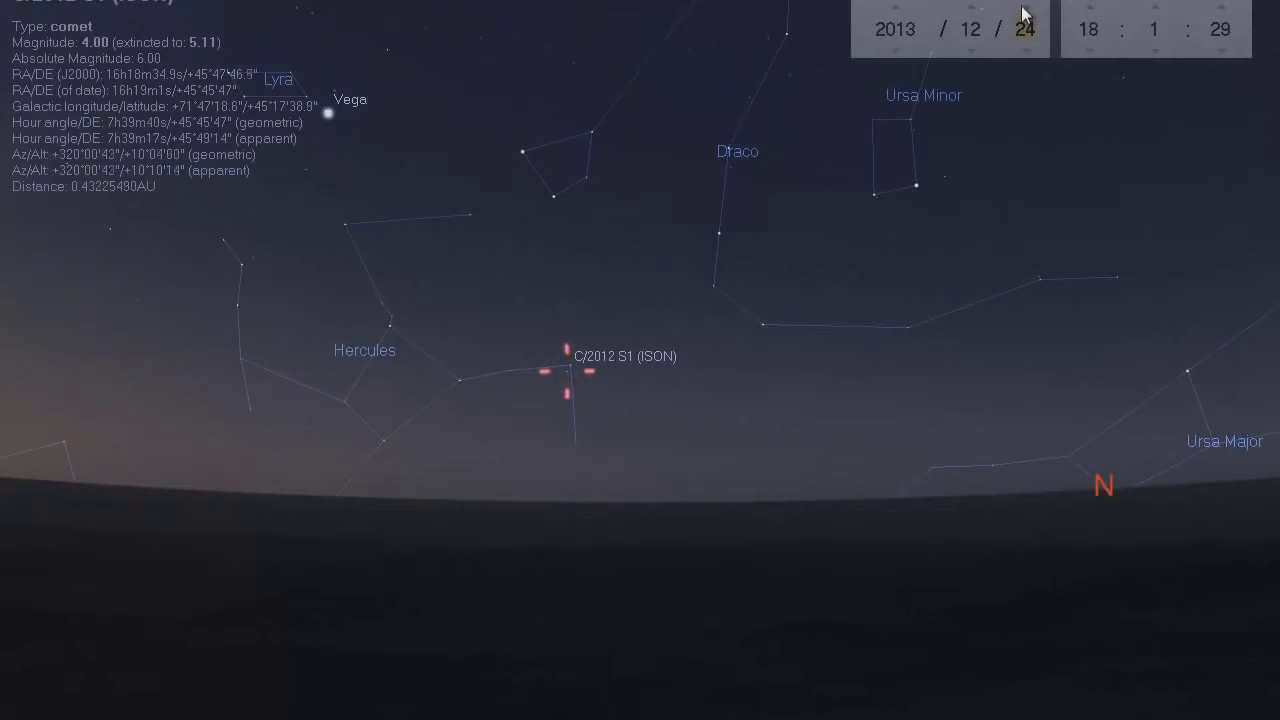
Advance the date to 5 January 2014, following the comet through Draco into Ursa Minor, and set the hour to 19
{"action": "scroll", "coordinate": [1024, 16], "scroll_direction": "up", "scroll_amount": 5}
{"action": "scroll", "coordinate": [1024, 12], "scroll_direction": "up", "scroll_amount": 1}
{"action": "left_click_drag", "start_coordinate": [1017, 217], "coordinate": [741, 403]}
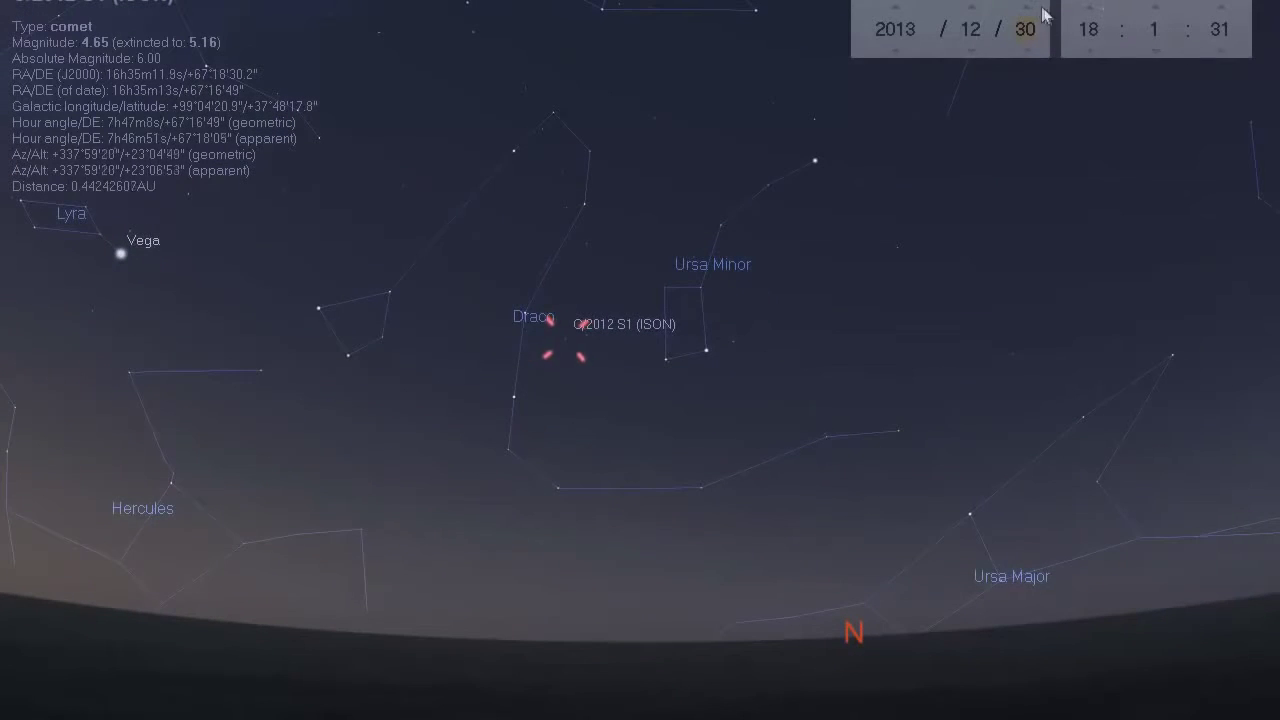
{"action": "scroll", "coordinate": [1040, 16], "scroll_direction": "up", "scroll_amount": 6}
{"action": "left_click_drag", "start_coordinate": [957, 255], "coordinate": [825, 443]}
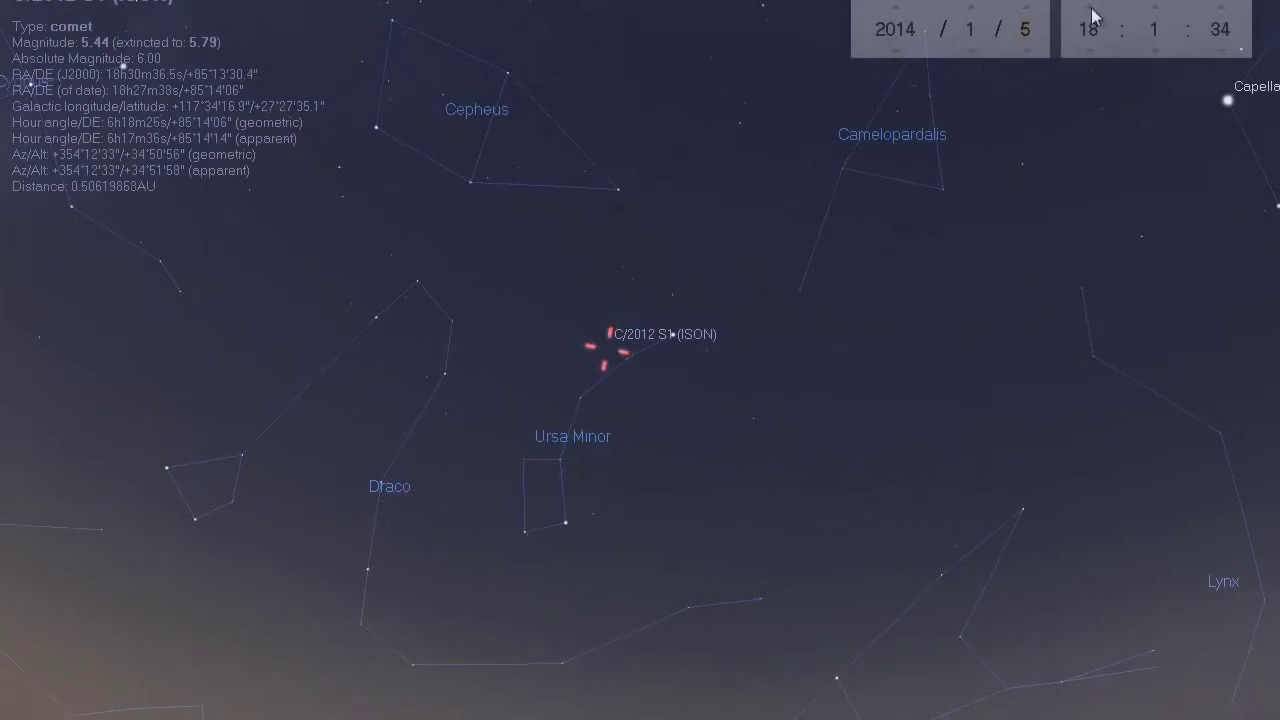
{"action": "scroll", "coordinate": [1092, 16], "scroll_direction": "up", "scroll_amount": 1}
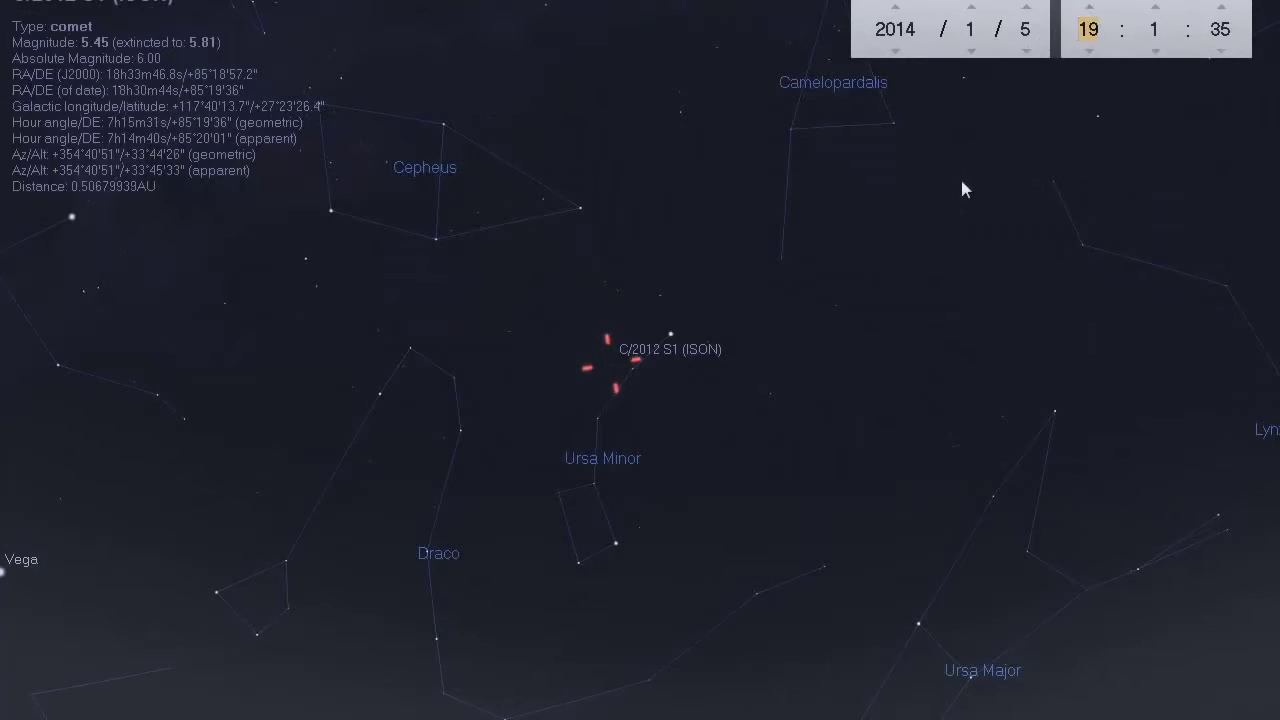
{"action": "left_click_drag", "start_coordinate": [962, 188], "coordinate": [954, 257]}
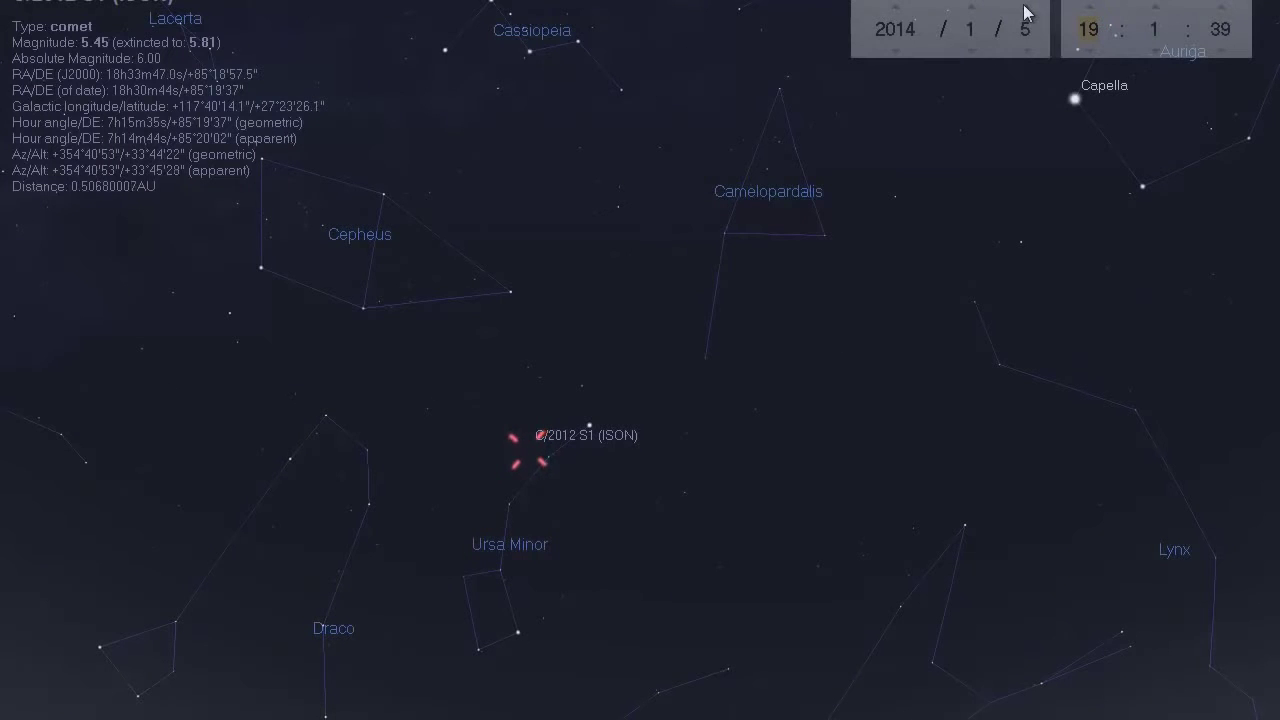
Advance the date to 15 January 2014 and follow the comet to Camelopardalis
{"action": "scroll", "coordinate": [1025, 14], "scroll_direction": "up", "scroll_amount": 6}
{"action": "scroll", "coordinate": [1025, 14], "scroll_direction": "up", "scroll_amount": 4}
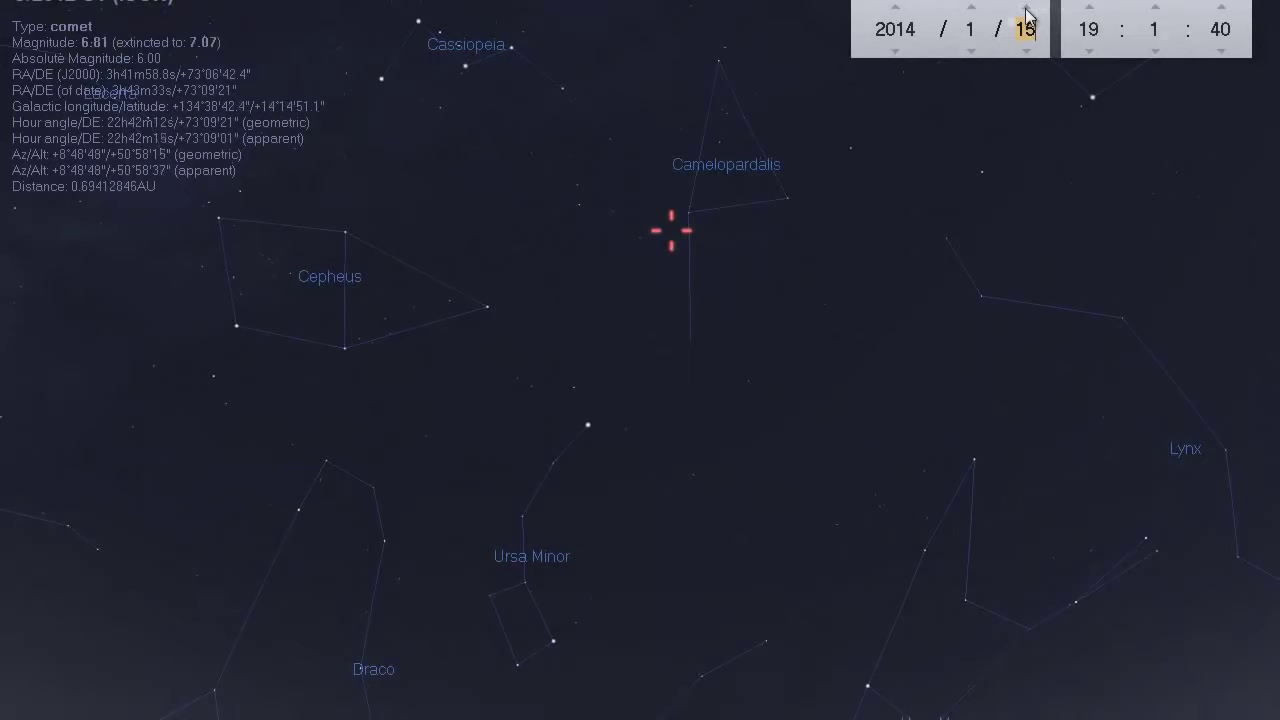
{"action": "mouse_move", "coordinate": [918, 173]}
{"action": "left_mouse_down"}
{"action": "mouse_move", "coordinate": [894, 260]}
{"action": "mouse_move", "coordinate": [800, 286]}
{"action": "mouse_move", "coordinate": [777, 217]}
{"action": "mouse_move", "coordinate": [768, 226]}
{"action": "left_mouse_up"}
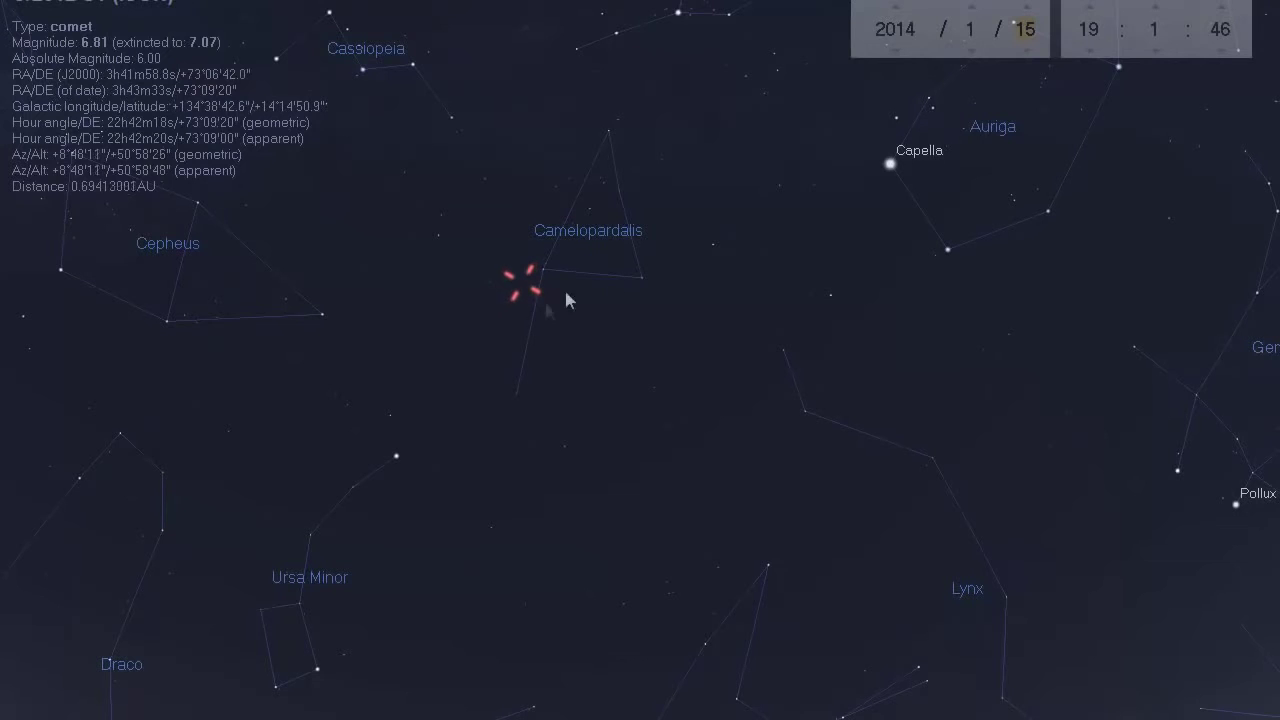
Examine the comet's position beside Camelopardalis relative to Ursa Minor, Lynx, Cepheus and Auriga
{"action": "mouse_move", "coordinate": [586, 311]}
{"action": "left_mouse_down"}
{"action": "mouse_move", "coordinate": [735, 55]}
{"action": "mouse_move", "coordinate": [634, 327]}
{"action": "left_mouse_up"}
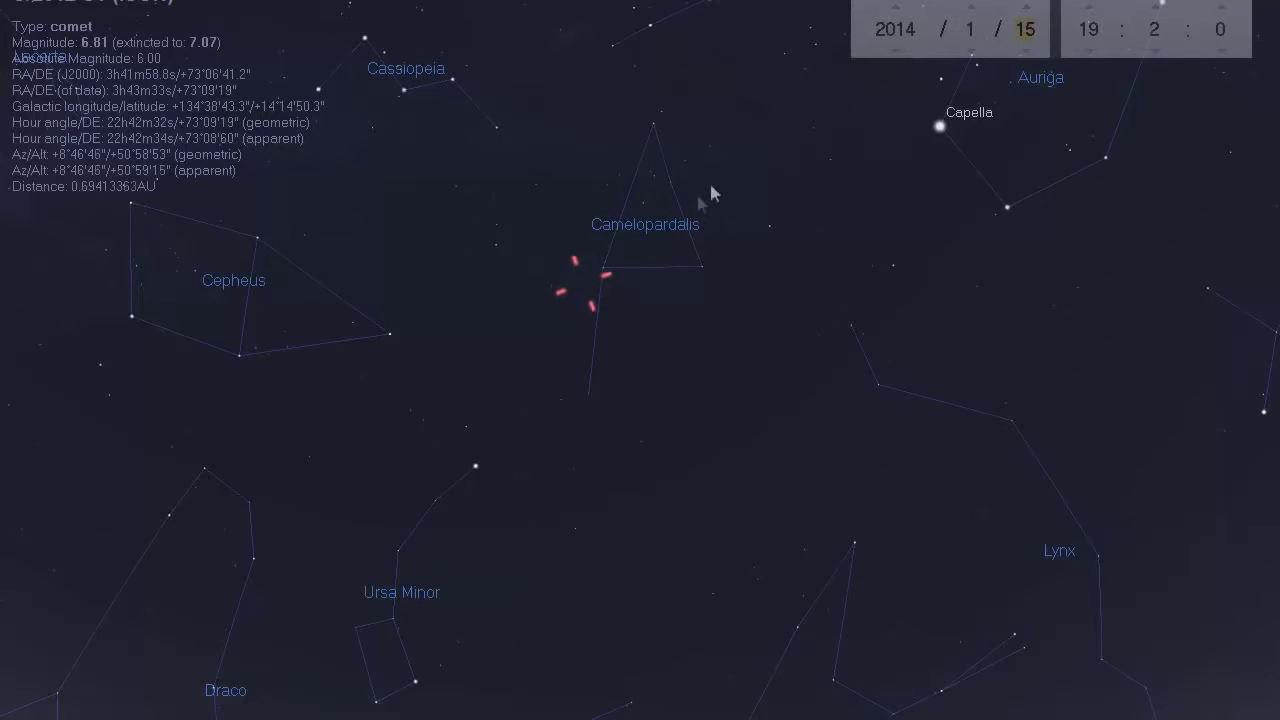
{"action": "left_click_drag", "start_coordinate": [768, 329], "coordinate": [800, 283]}
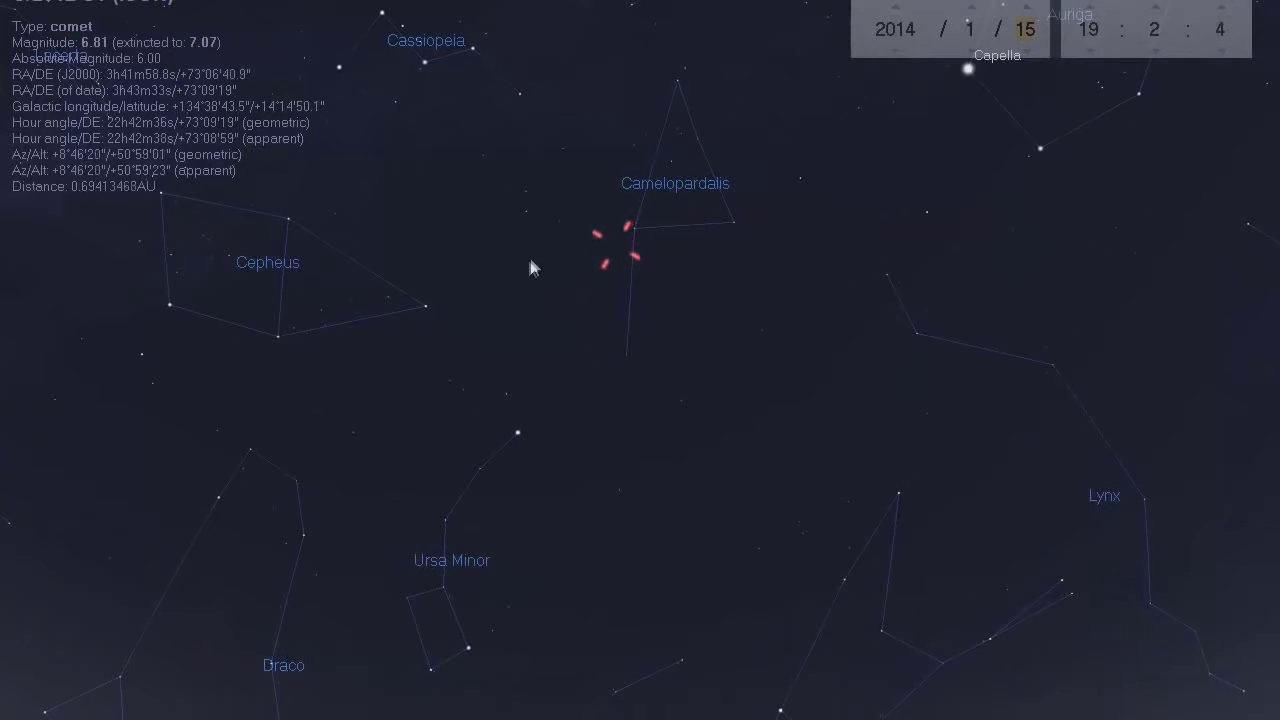
{"action": "left_click_drag", "start_coordinate": [1052, 364], "coordinate": [853, 443]}
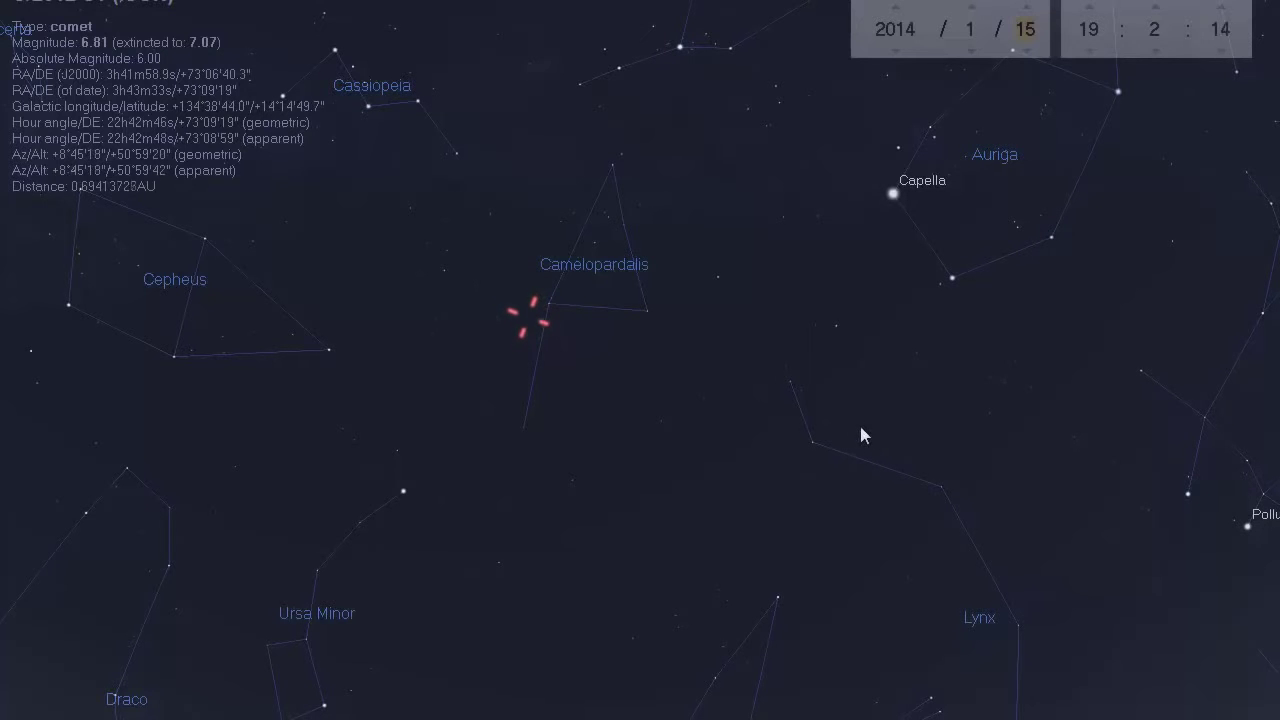
{"action": "left_click_drag", "start_coordinate": [734, 369], "coordinate": [697, 413]}
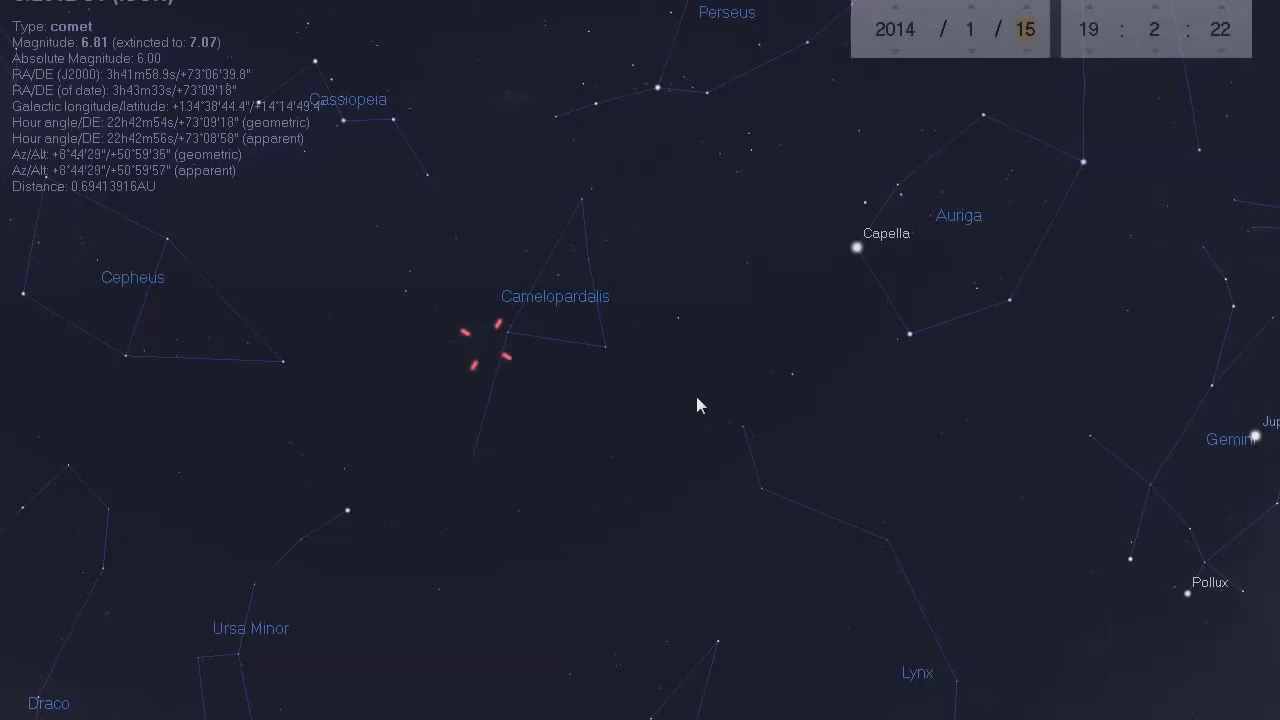
{"action": "left_click_drag", "start_coordinate": [665, 404], "coordinate": [686, 289]}
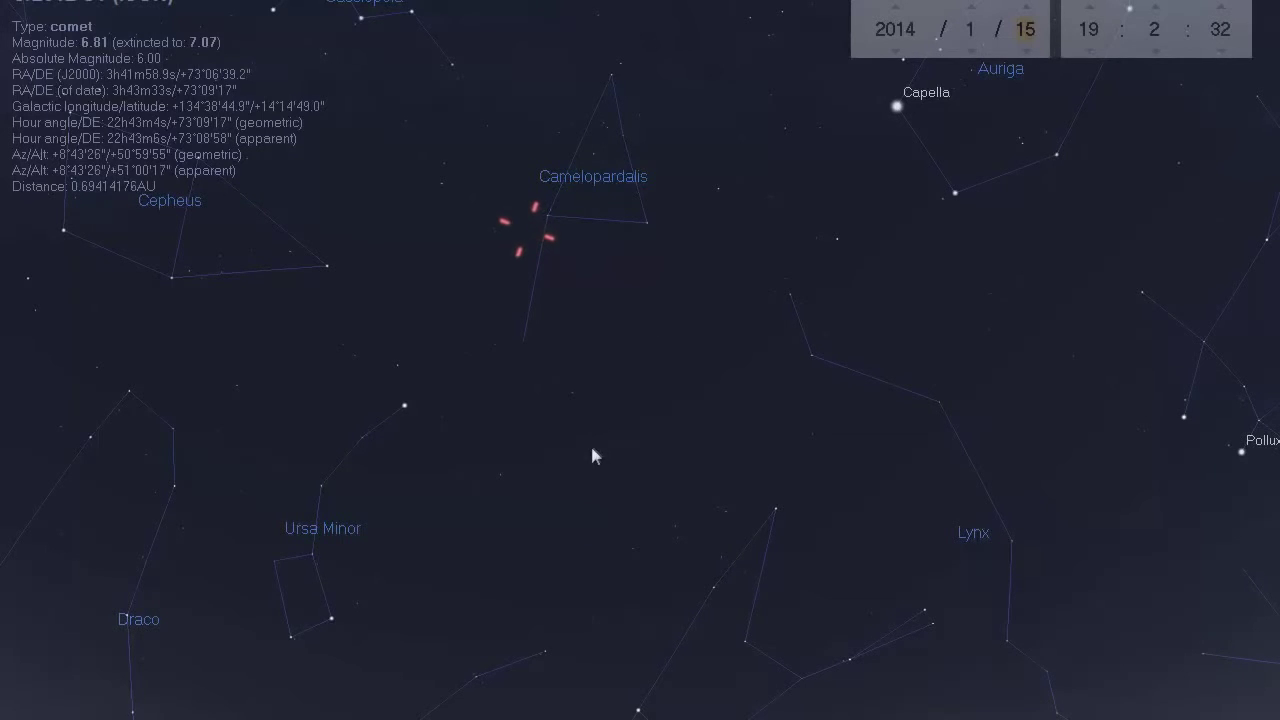
{"action": "left_click_drag", "start_coordinate": [591, 451], "coordinate": [620, 403]}
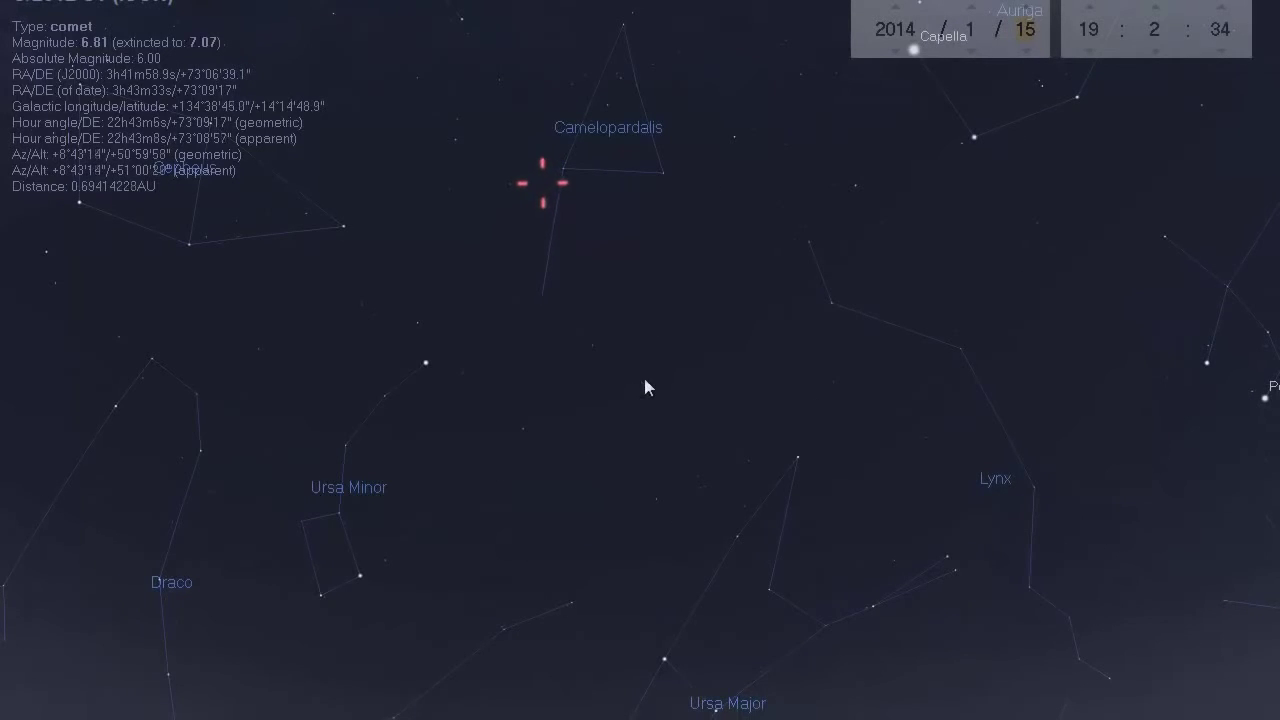
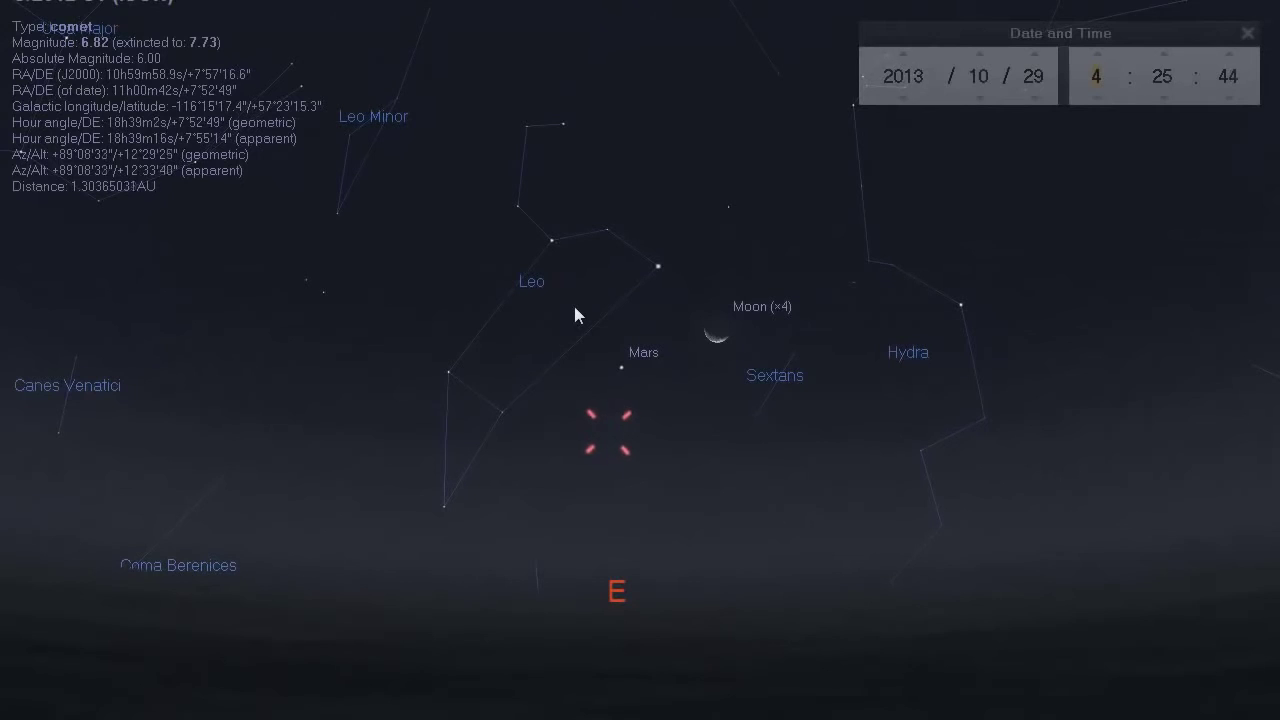
Move the Date and Time window clear of the sky, and step the hour back to 3 and forward to 4
{"action": "left_click", "coordinate": [997, 38]}
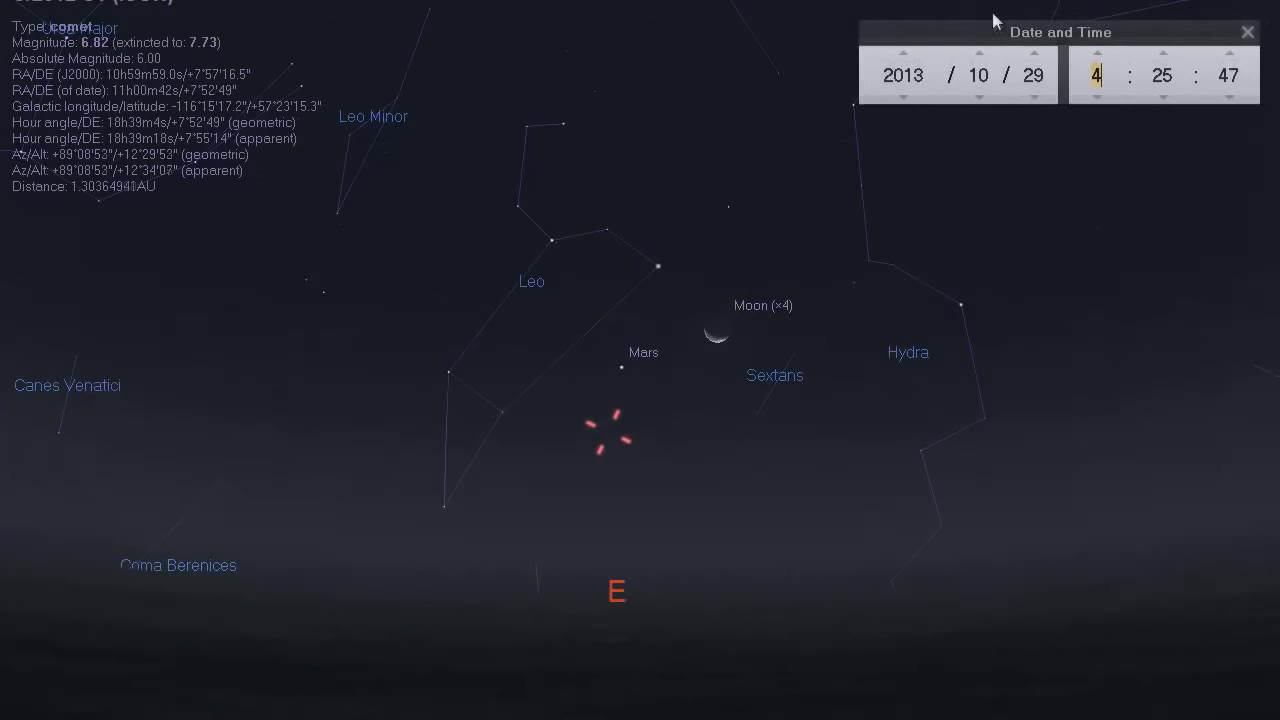
{"action": "left_click_drag", "start_coordinate": [994, 16], "coordinate": [986, 0]}
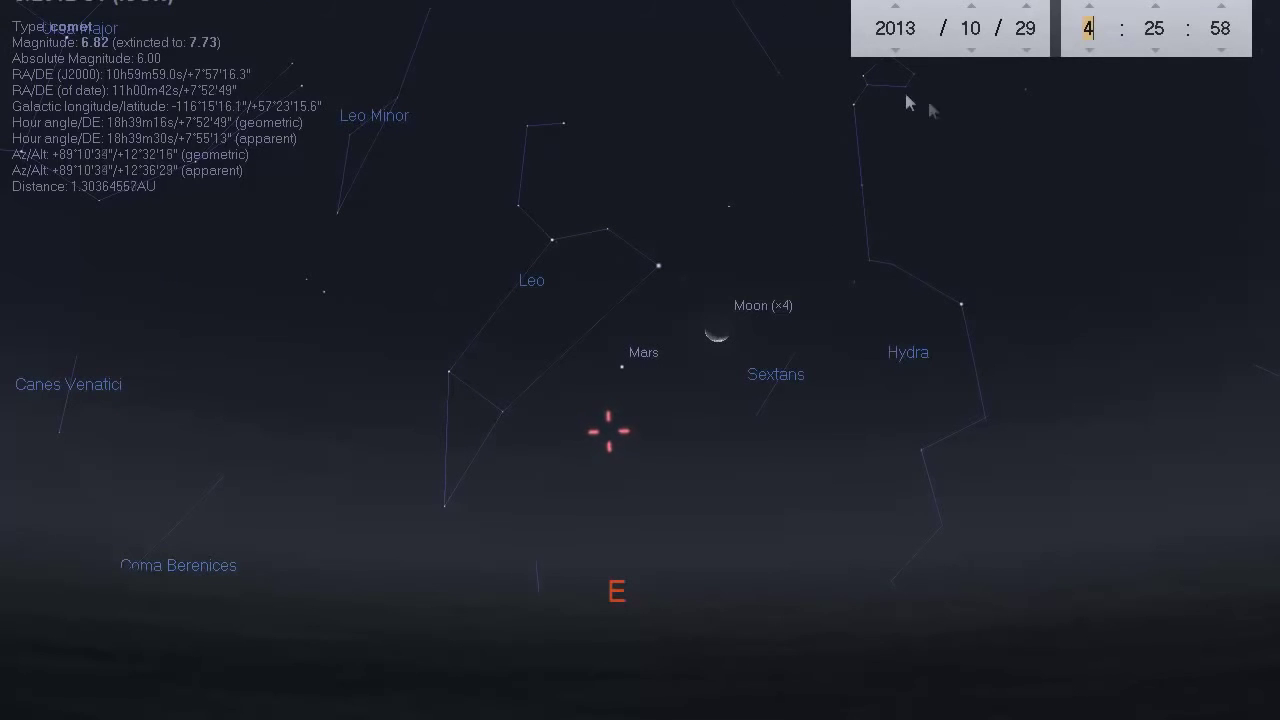
{"action": "left_click", "coordinate": [1090, 54]}
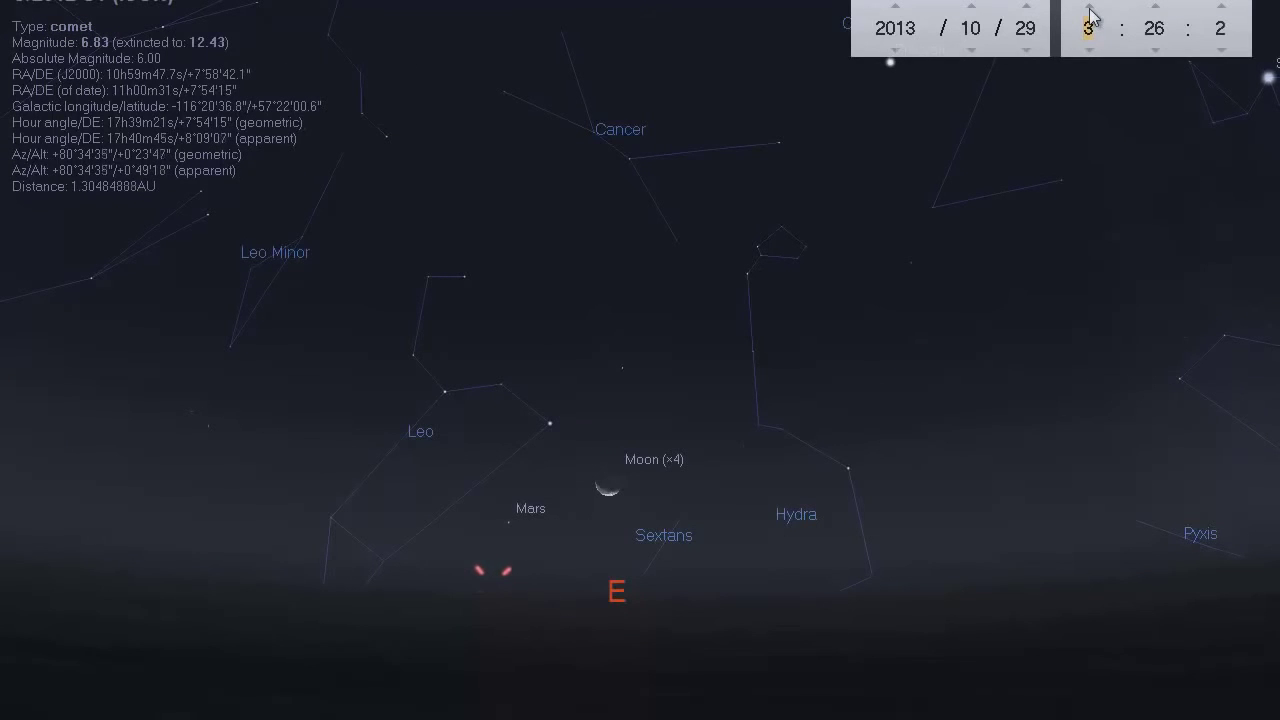
{"action": "left_click", "coordinate": [1090, 8]}
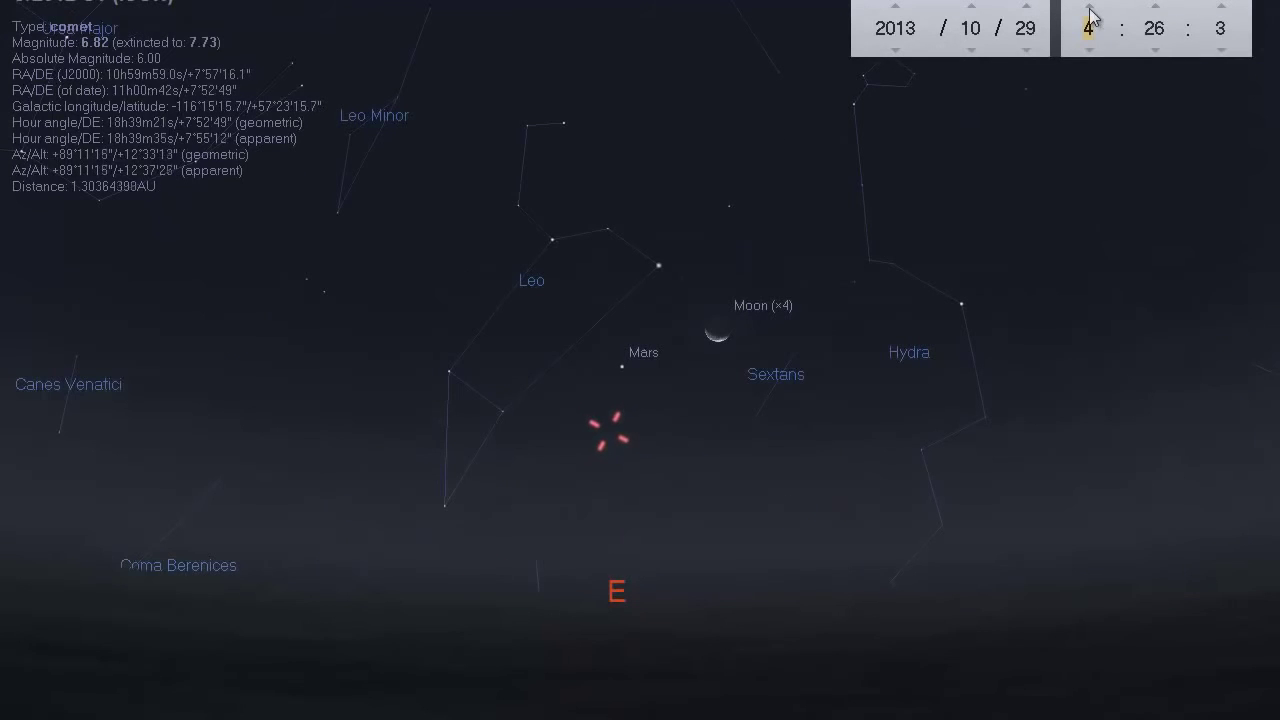
Move the time forward on 29 October 2013 and settle on 5:00, following the comet's climb above the eastern horizon
{"action": "left_click", "coordinate": [1156, 8]}
{"action": "left_click", "coordinate": [1156, 8]}
{"action": "scroll", "coordinate": [1156, 8], "scroll_direction": "up", "scroll_amount": 10}
{"action": "scroll", "coordinate": [1158, 15], "scroll_direction": "up", "scroll_amount": 13}
{"action": "scroll", "coordinate": [1158, 15], "scroll_direction": "up", "scroll_amount": 11}
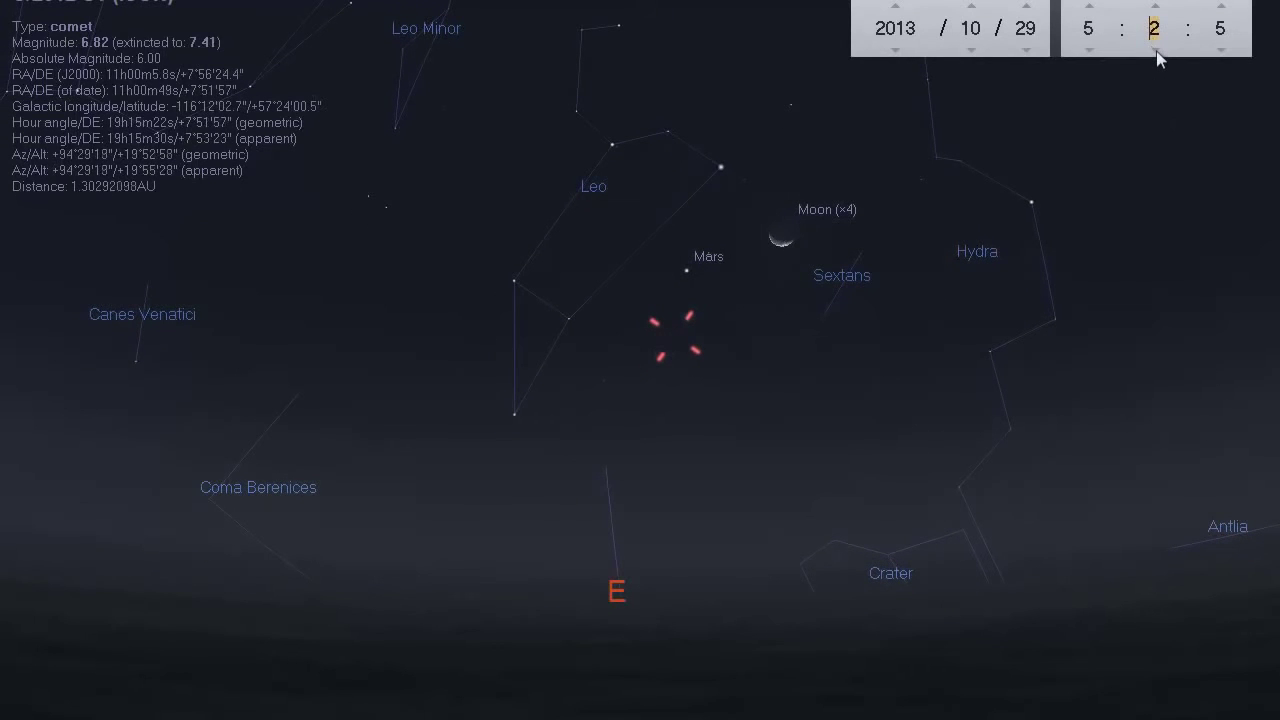
{"action": "scroll", "coordinate": [1158, 50], "scroll_direction": "down", "scroll_amount": 2}
{"action": "scroll", "coordinate": [1082, 50], "scroll_direction": "up", "scroll_amount": 1}
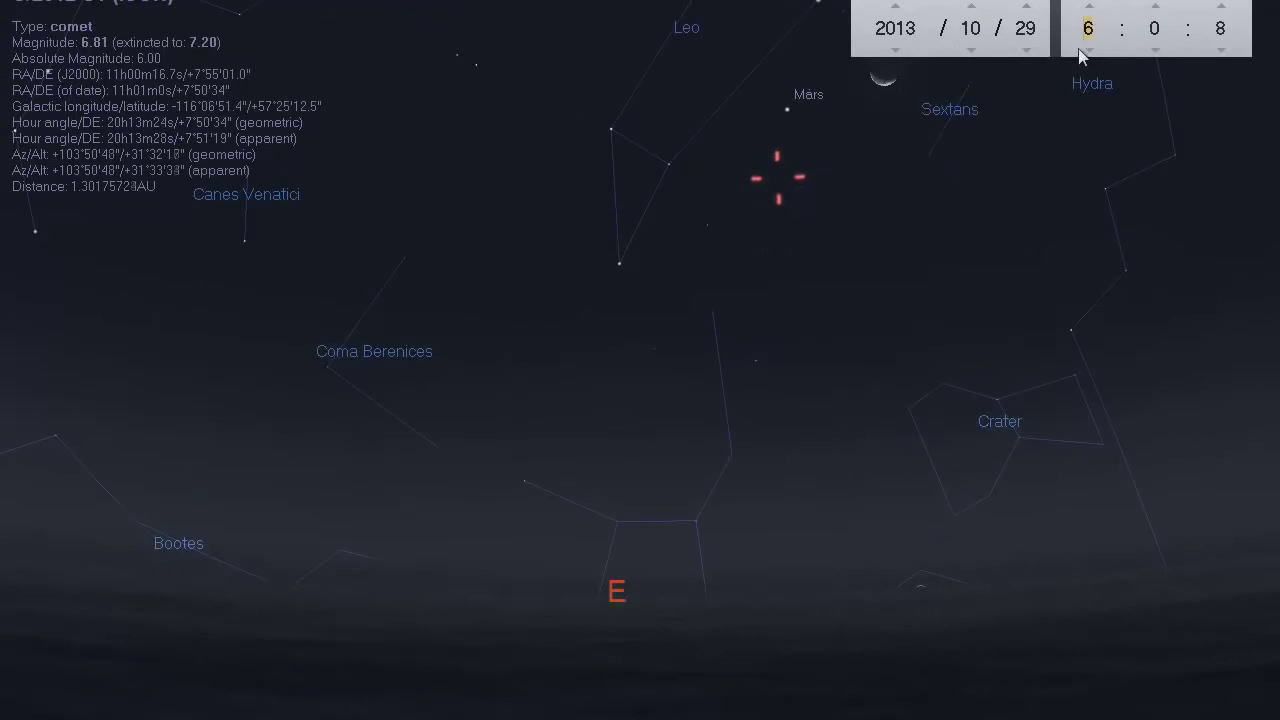
{"action": "scroll", "coordinate": [1086, 50], "scroll_direction": "down", "scroll_amount": 1}
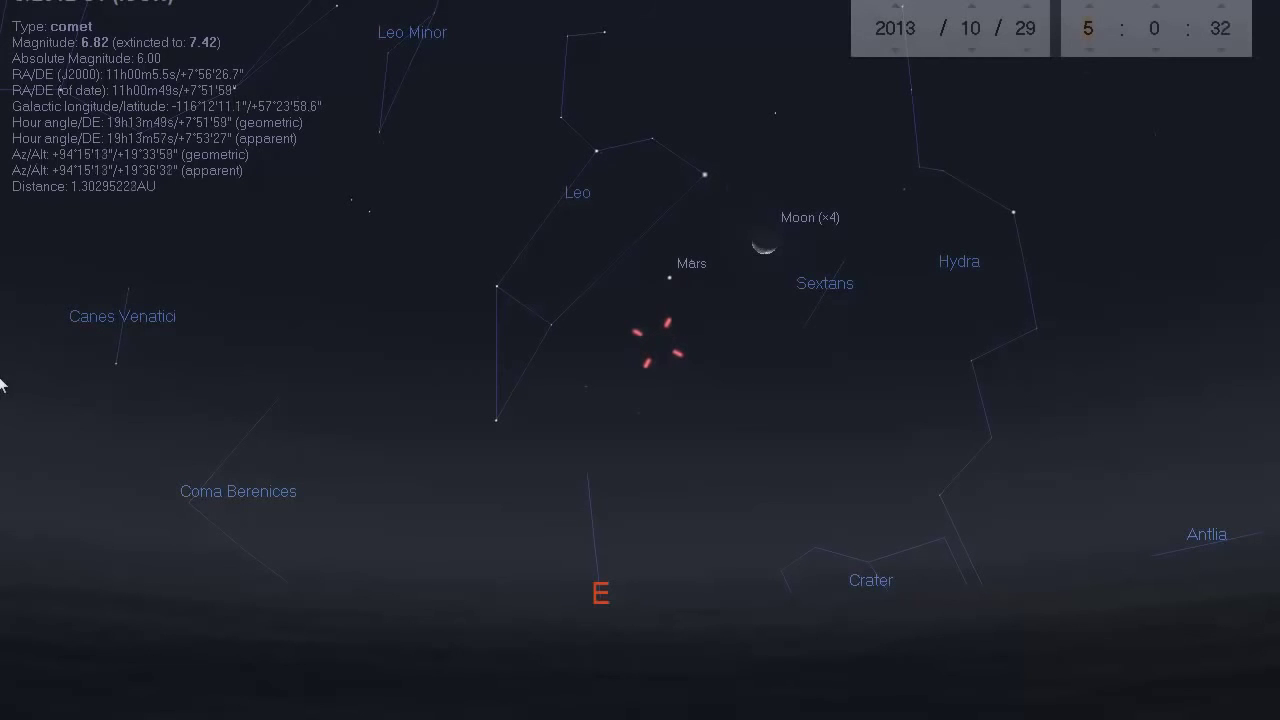
Open the configuration window on the Solar System Editor plugin and shift the window slightly aside
{"action": "mouse_move", "coordinate": [4, 378]}
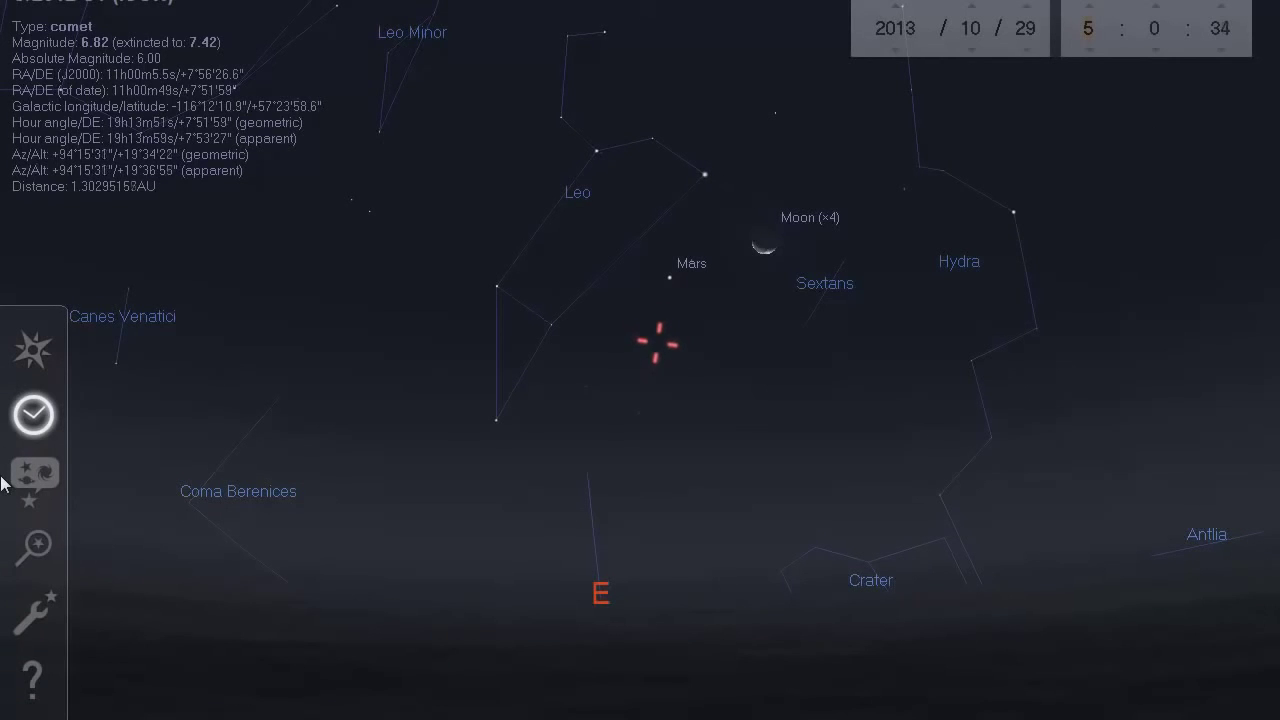
{"action": "left_click", "coordinate": [44, 613]}
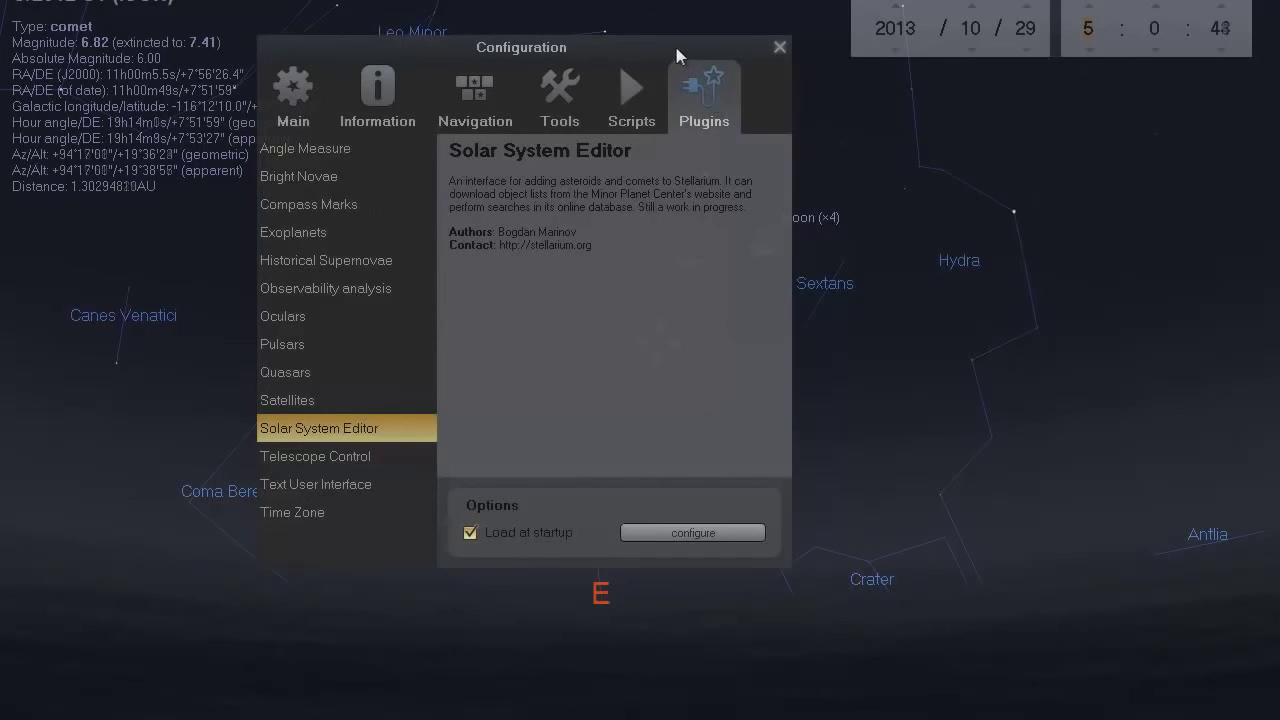
{"action": "left_click_drag", "start_coordinate": [677, 50], "coordinate": [715, 50]}
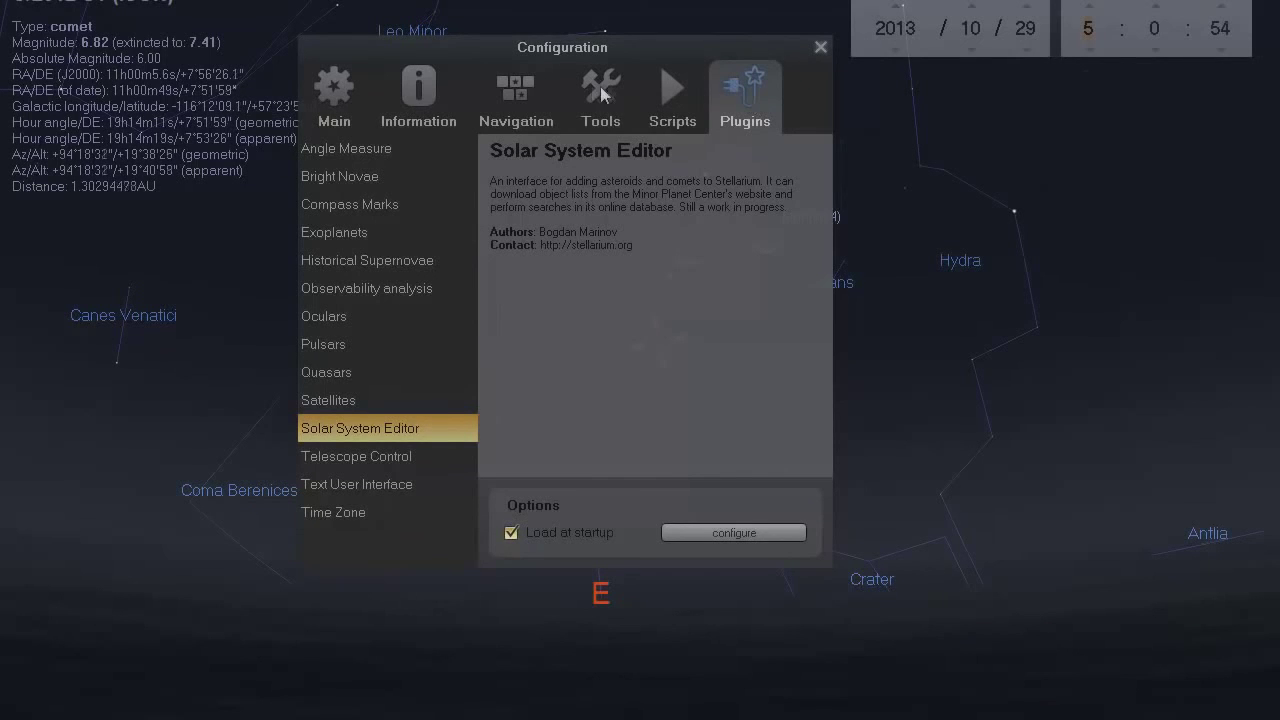
{"action": "mouse_move", "coordinate": [25, 548]}
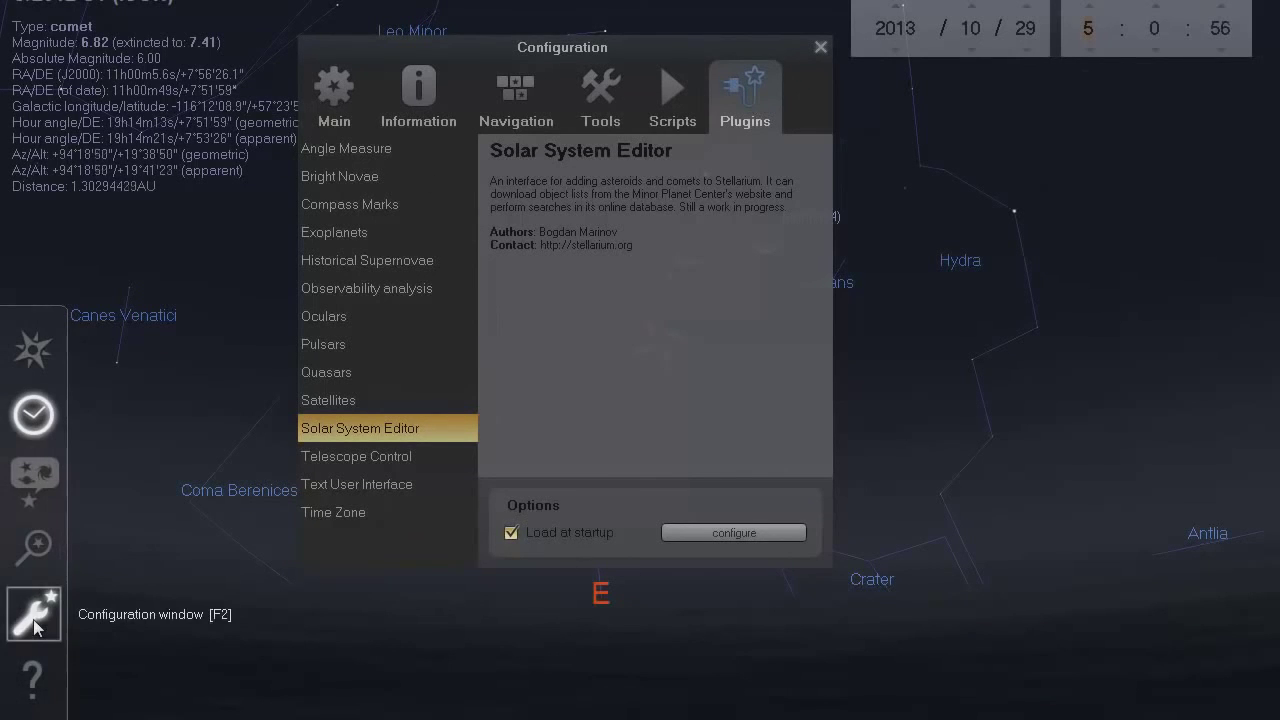